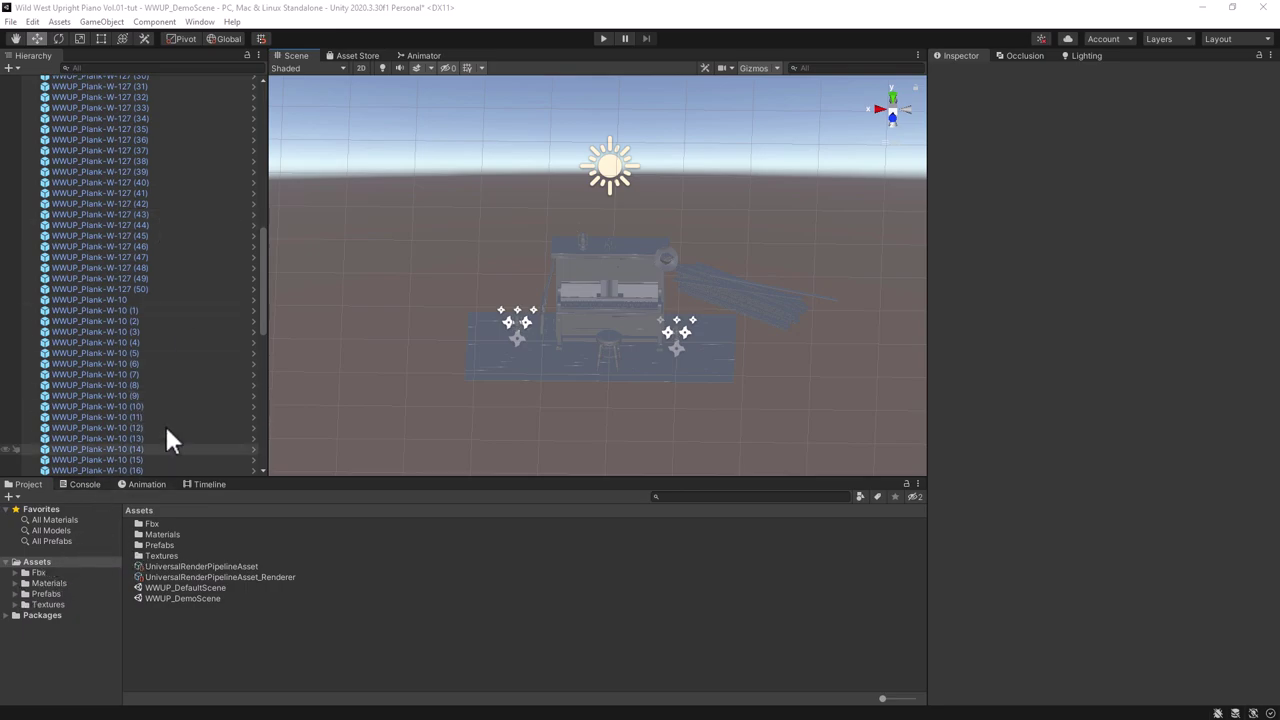
Orbit the Scene view to a straight-on front view of the piano and zoom in slightly.
{"action": "mouse_move", "coordinate": [265, 275]}
{"action": "left_mouse_down"}
{"action": "mouse_move", "coordinate": [278, 111]}
{"action": "mouse_move", "coordinate": [275, 413]}
{"action": "left_mouse_up"}
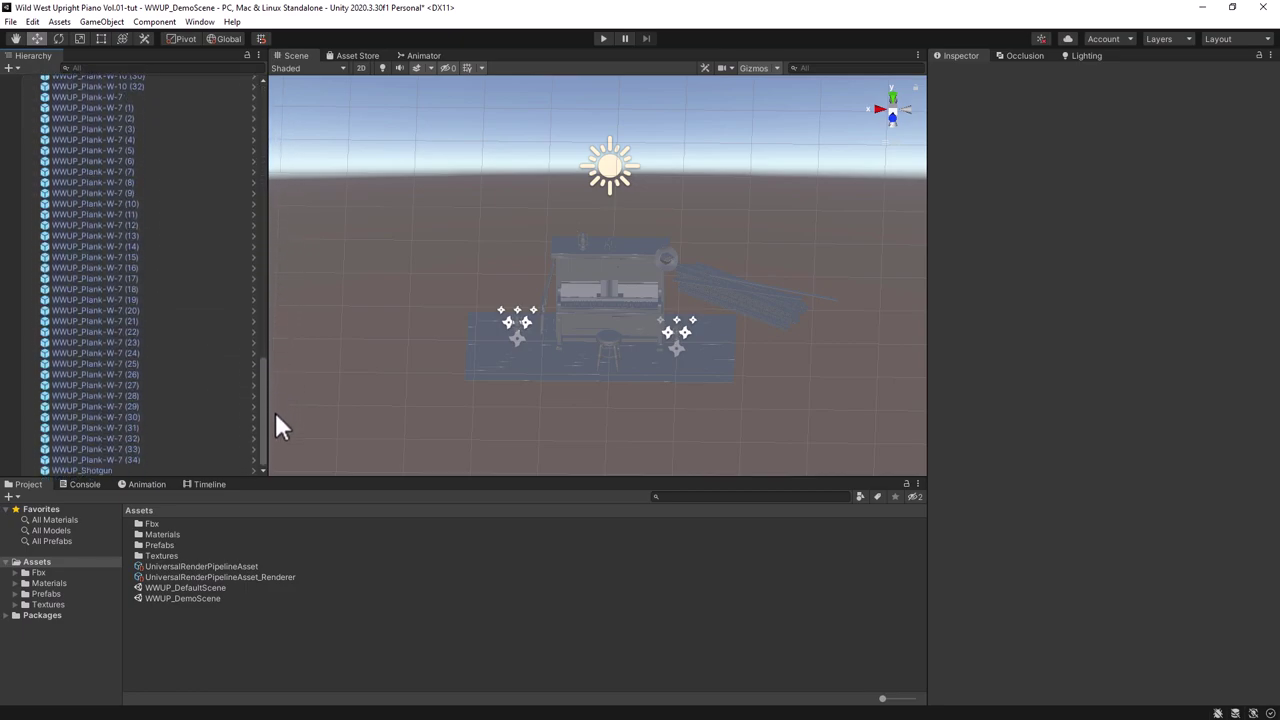
{"action": "left_click_drag", "start_coordinate": [677, 340], "coordinate": [458, 328], "text": "alt"}
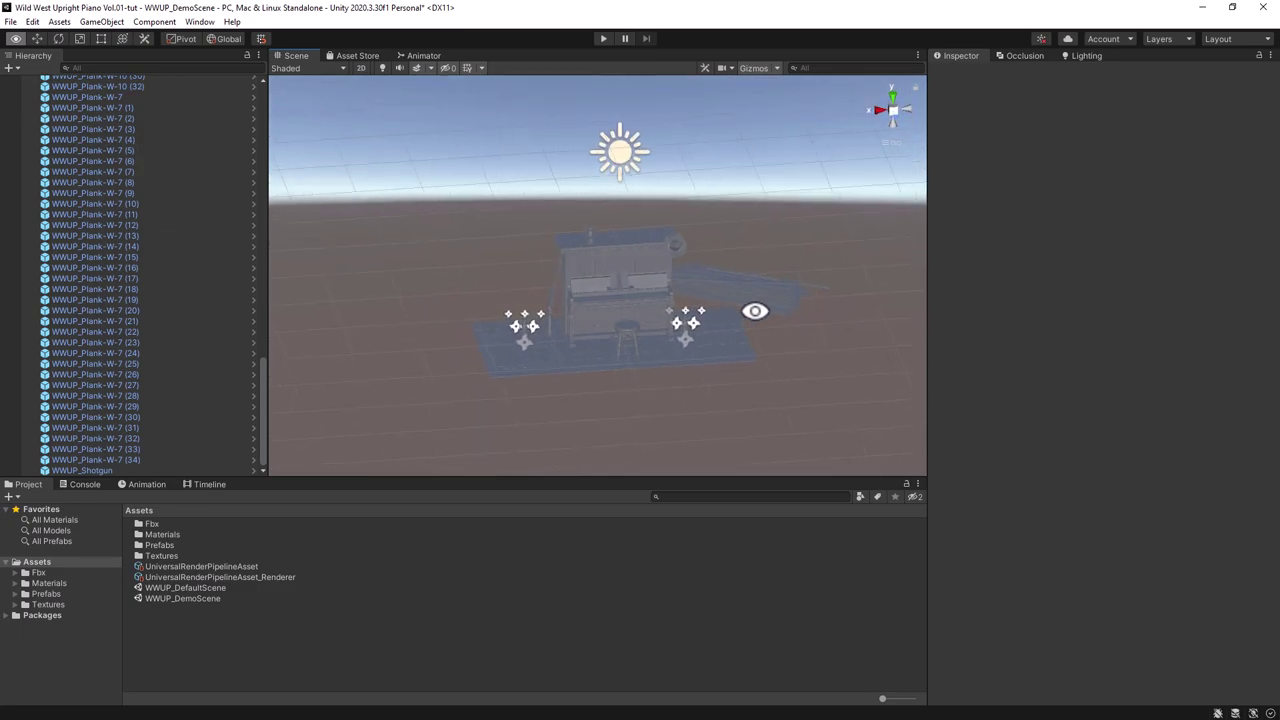
{"action": "left_click_drag", "start_coordinate": [458, 328], "coordinate": [717, 311], "text": "alt"}
{"action": "scroll", "coordinate": [588, 362], "scroll_direction": "up", "scroll_amount": 3}
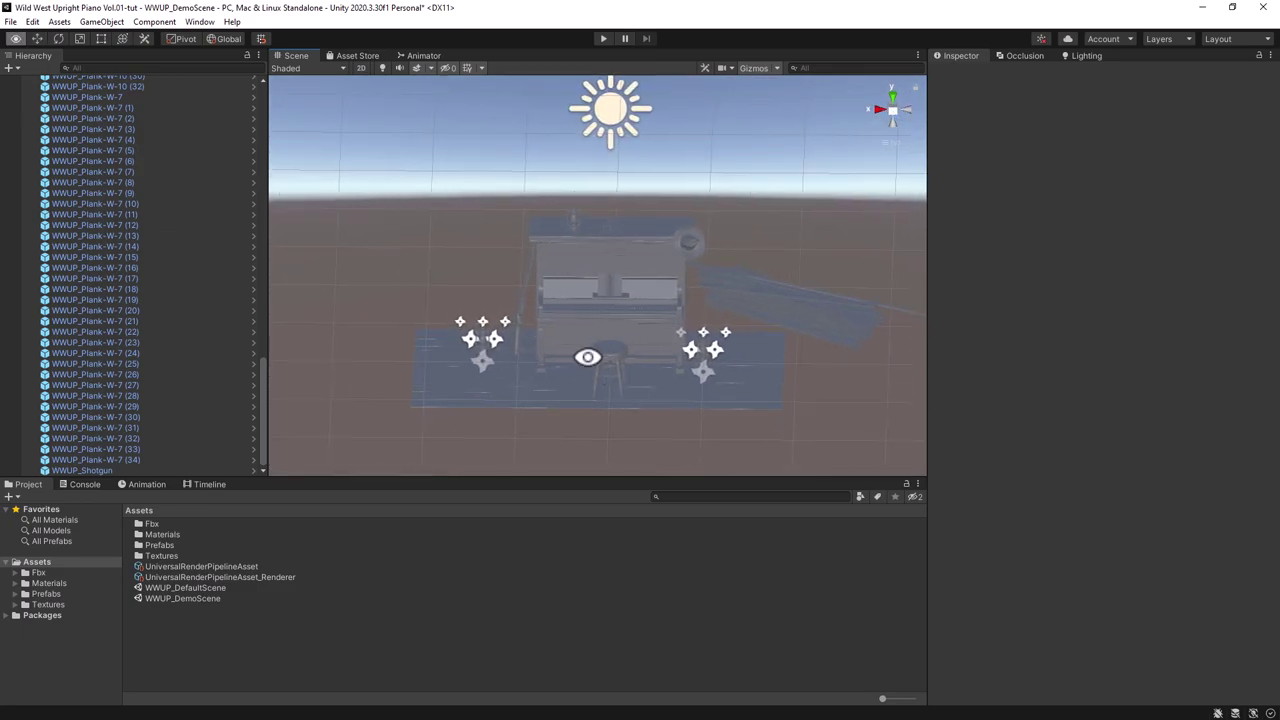
{"action": "left_click", "coordinate": [14, 572]}
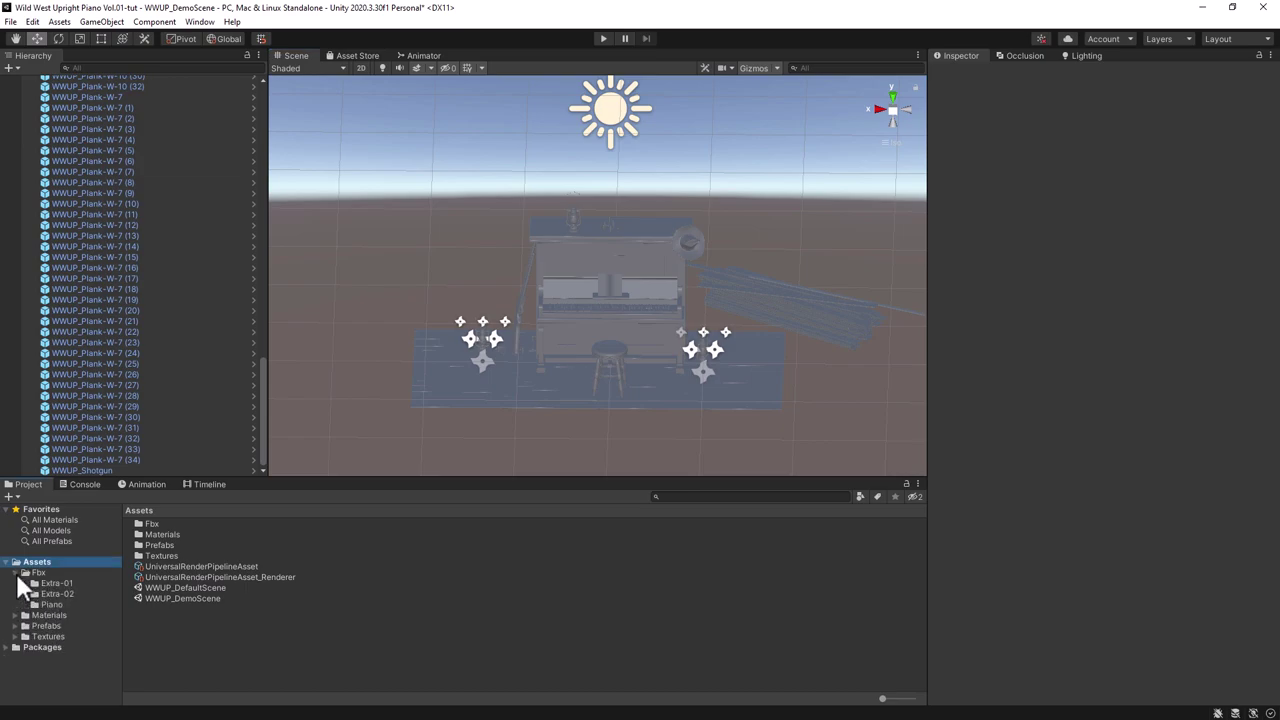
{"action": "left_click", "coordinate": [55, 583]}
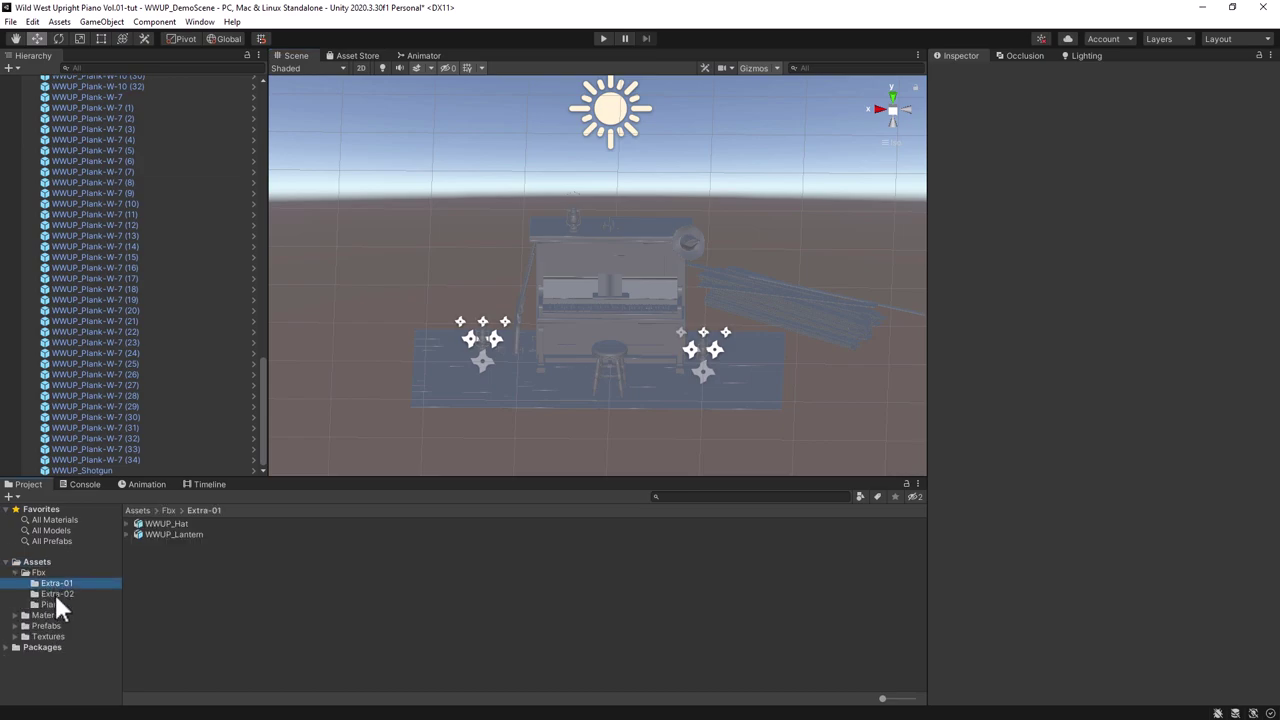
{"action": "left_click", "coordinate": [55, 594]}
{"action": "left_click", "coordinate": [50, 604]}
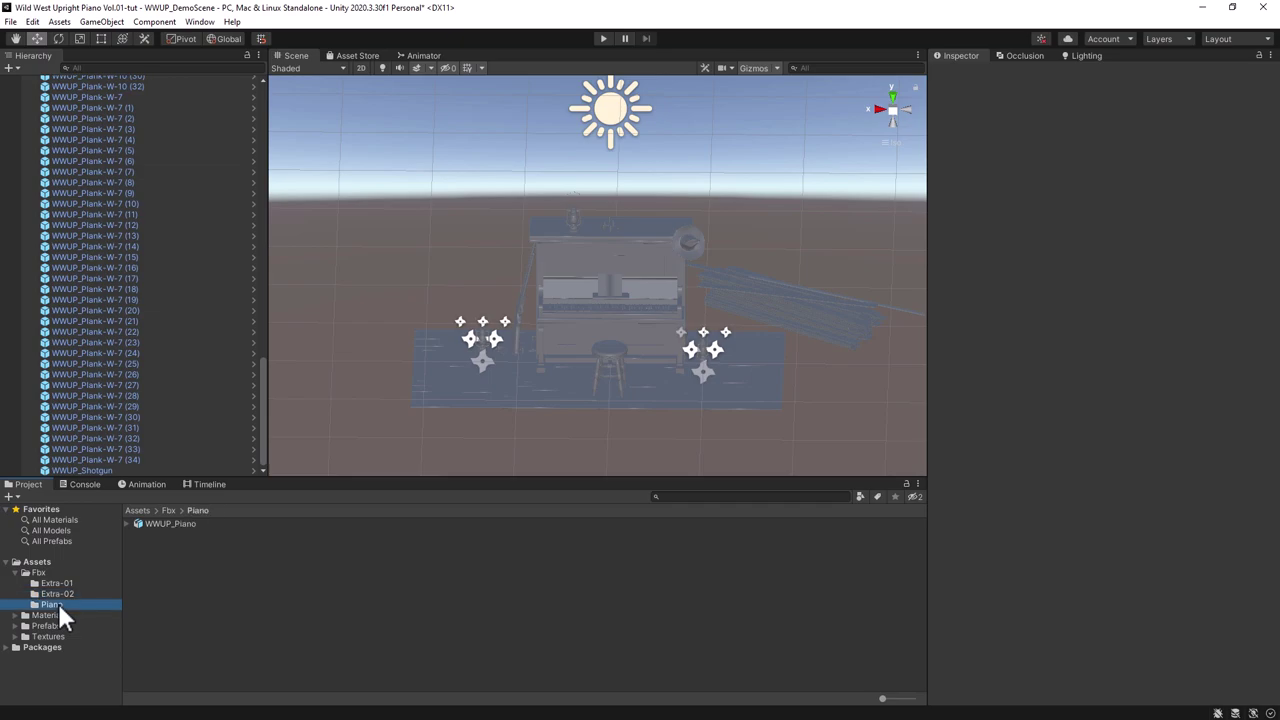
{"action": "left_click", "coordinate": [15, 574]}
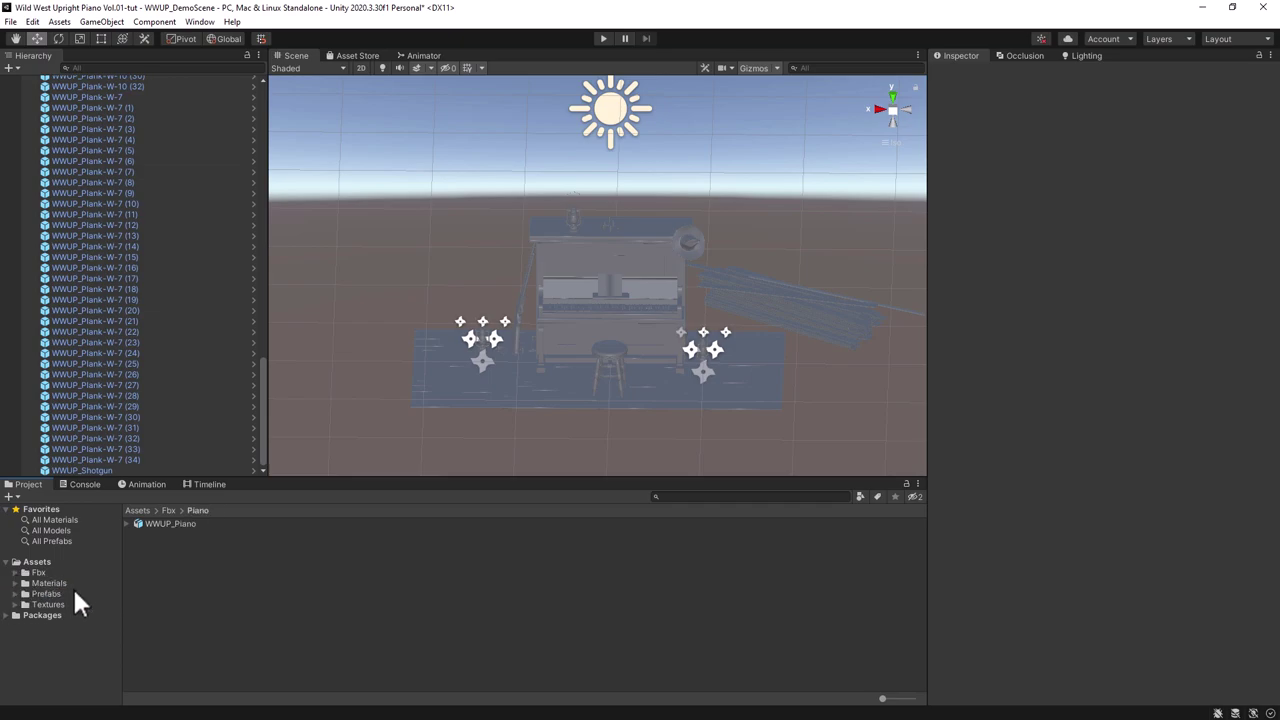
{"action": "left_click", "coordinate": [14, 594]}
{"action": "left_click", "coordinate": [56, 604]}
{"action": "left_click", "coordinate": [60, 614]}
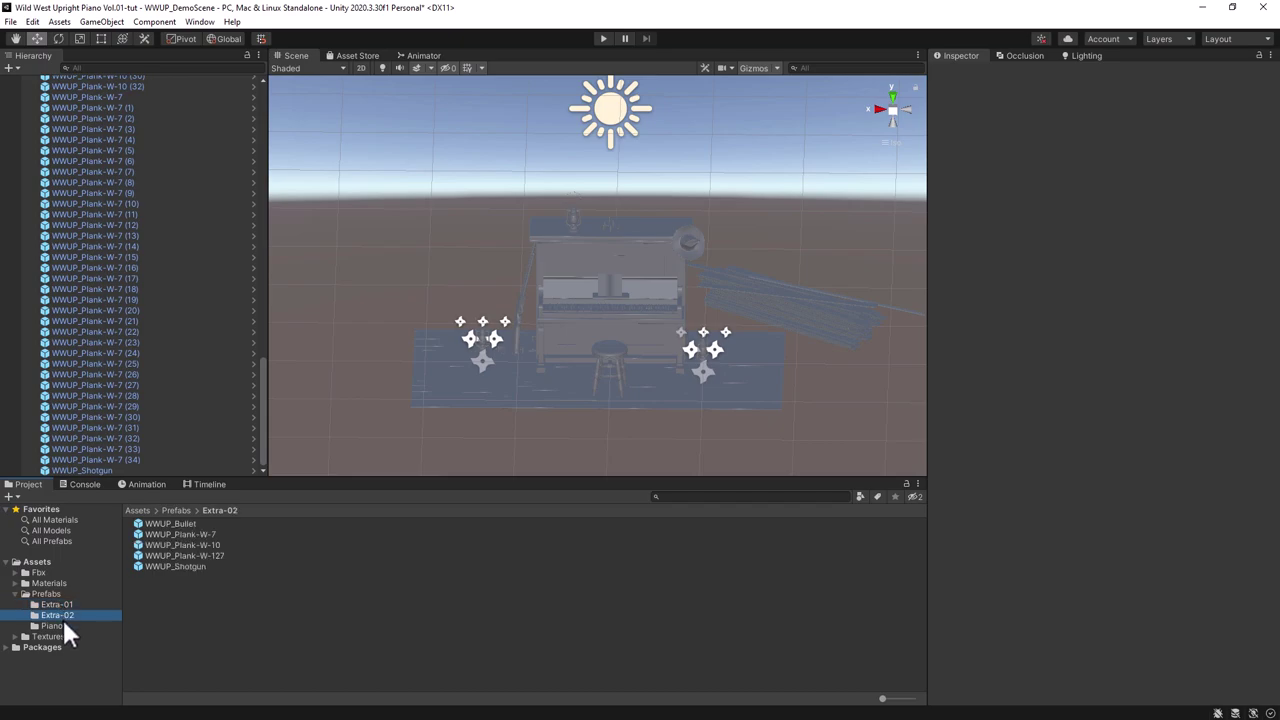
{"action": "left_click", "coordinate": [59, 623]}
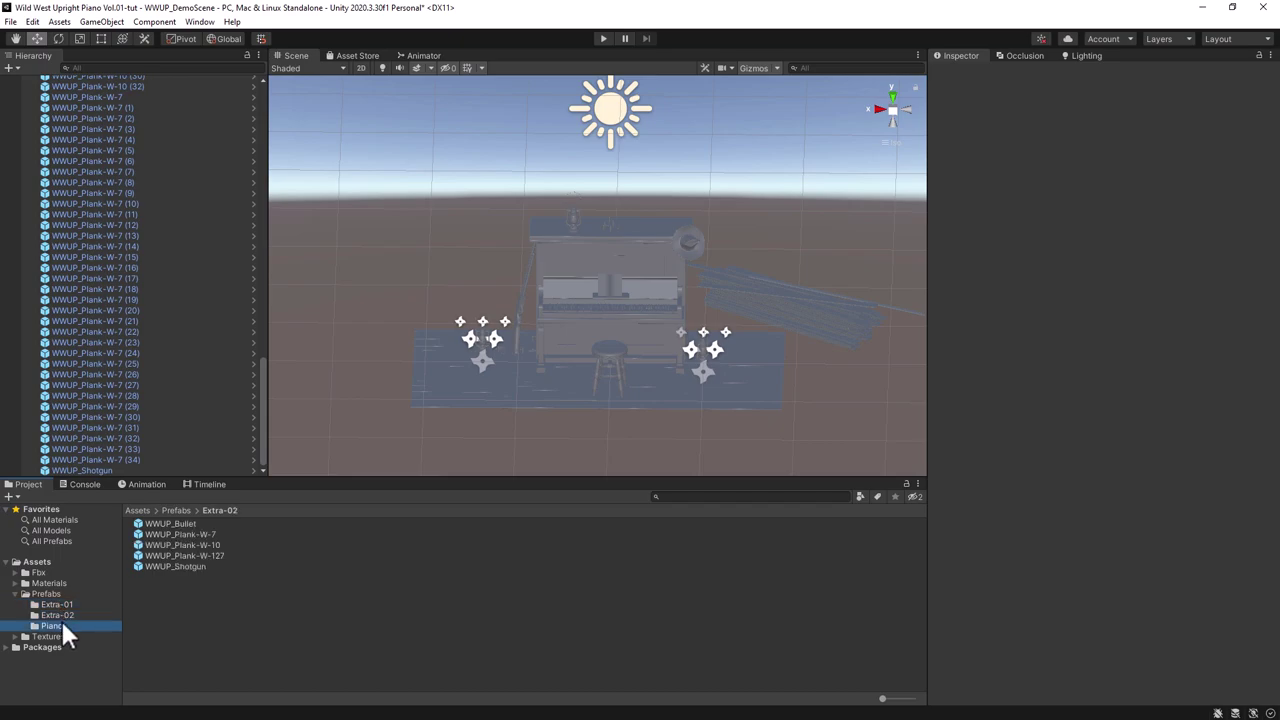
{"action": "left_click", "coordinate": [15, 595]}
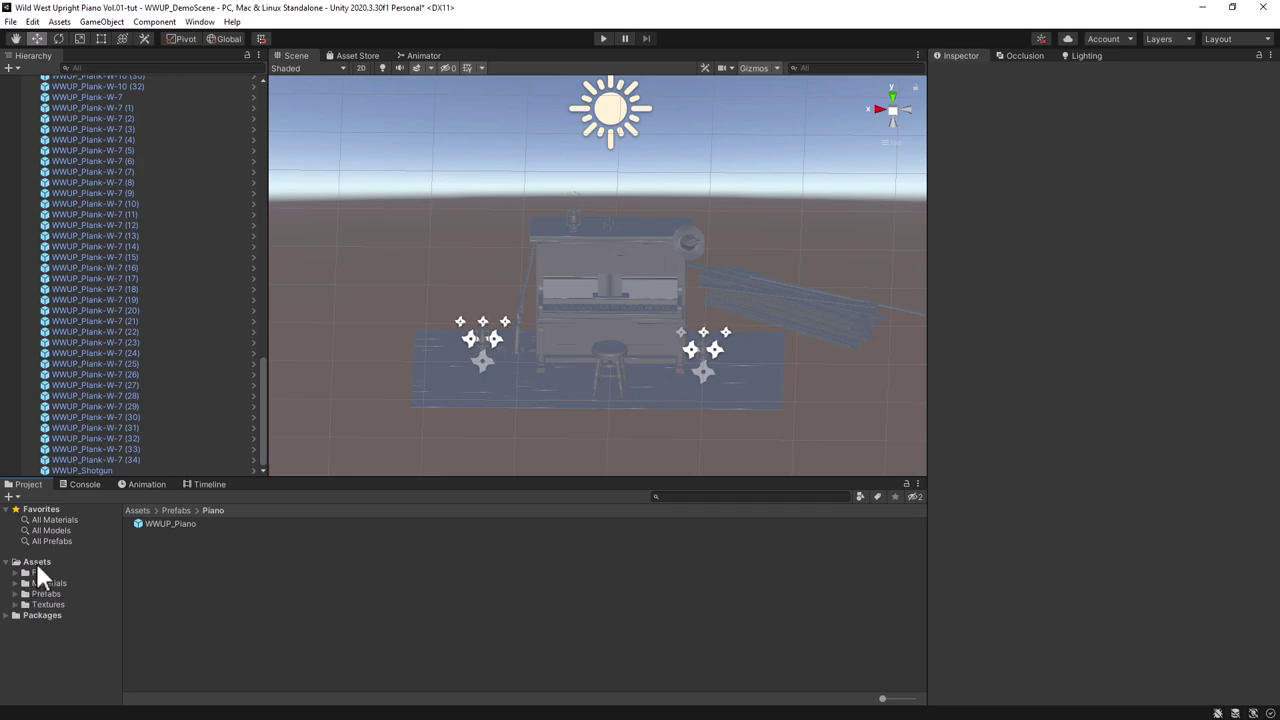
{"action": "left_click", "coordinate": [36, 562]}
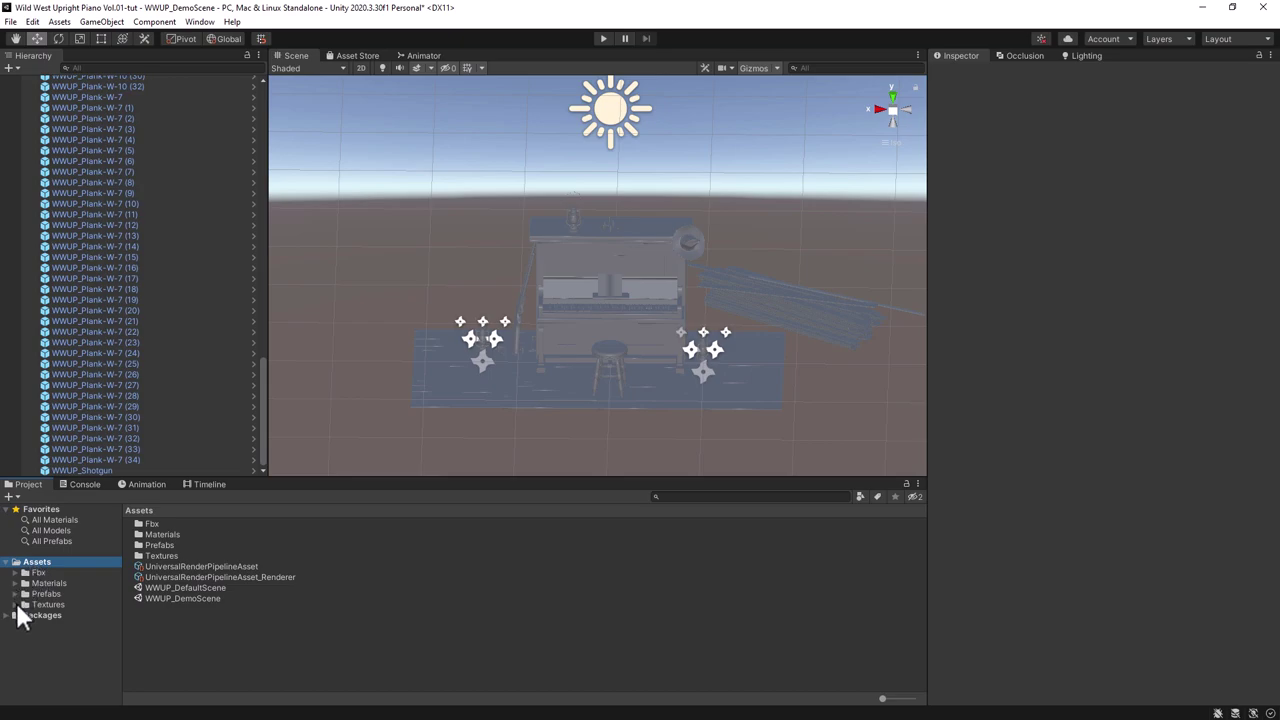
Browse the Extra-01 Normal Dark_Color Off and On texture folders.
{"action": "left_click", "coordinate": [15, 604]}
{"action": "left_click", "coordinate": [26, 615]}
{"action": "left_click", "coordinate": [34, 626]}
{"action": "left_click", "coordinate": [43, 636]}
{"action": "left_click", "coordinate": [75, 647]}
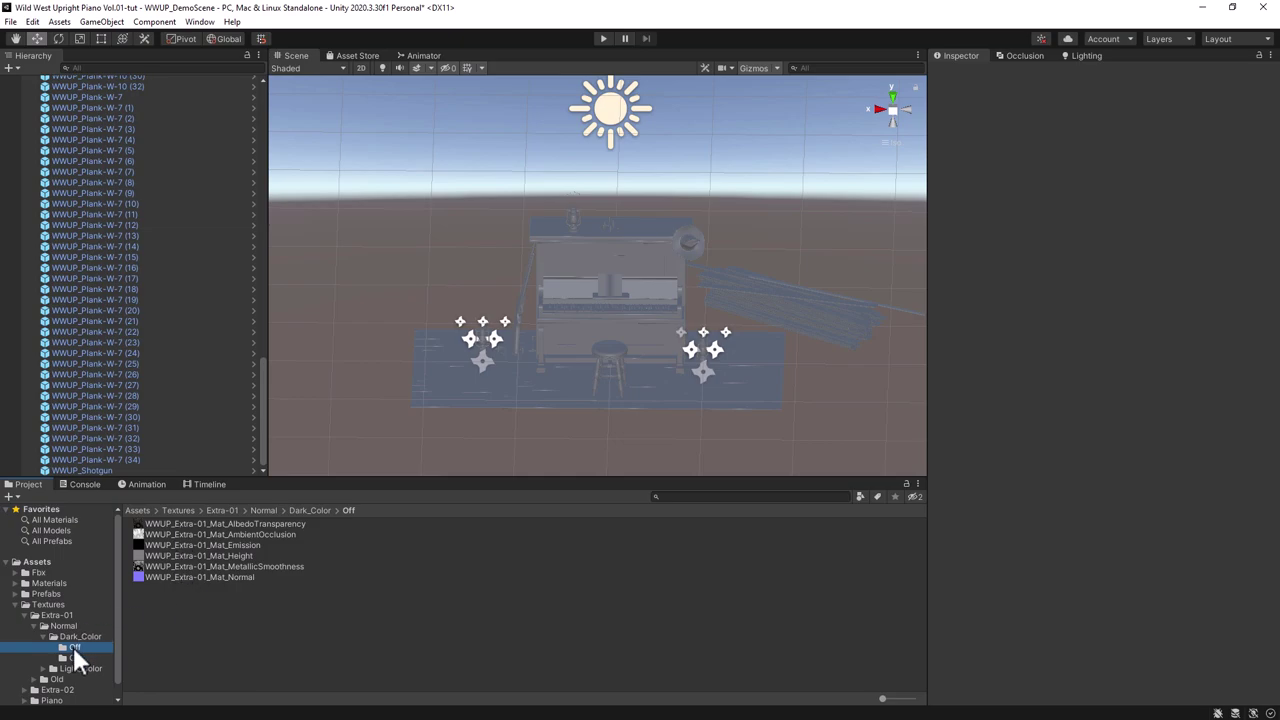
{"action": "left_click", "coordinate": [75, 660]}
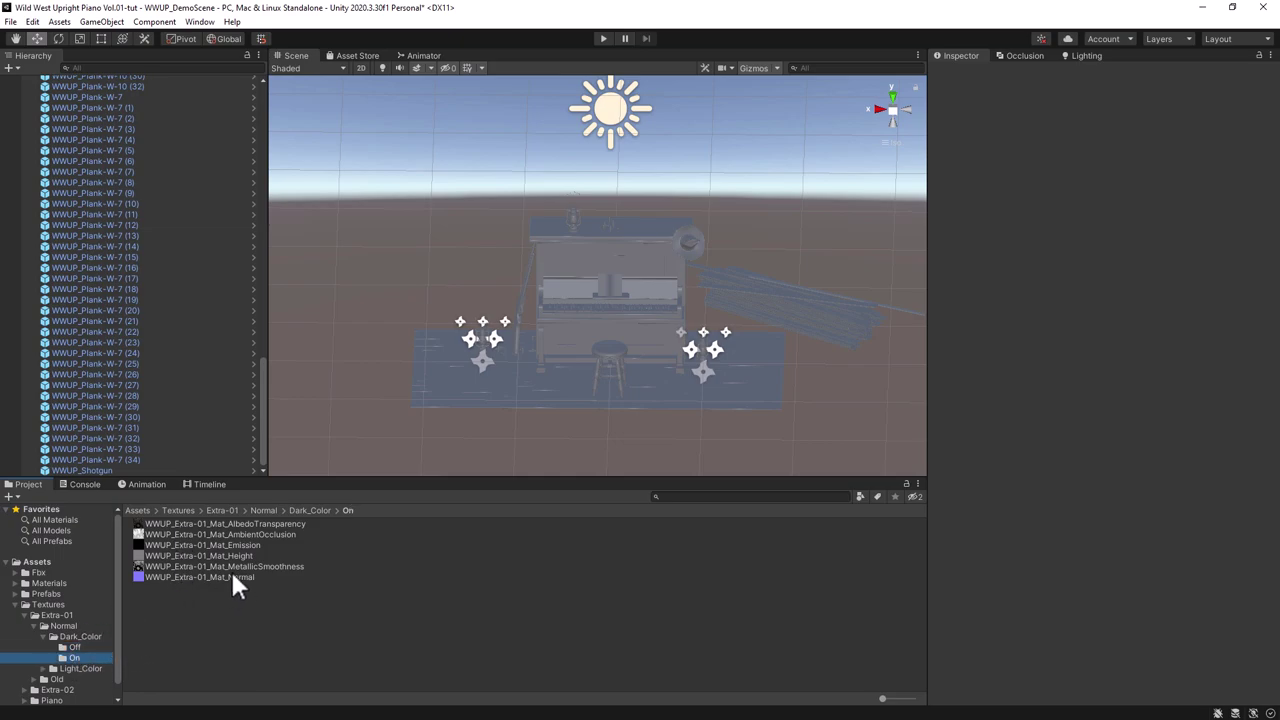
{"action": "left_click", "coordinate": [43, 636]}
{"action": "left_click", "coordinate": [33, 625]}
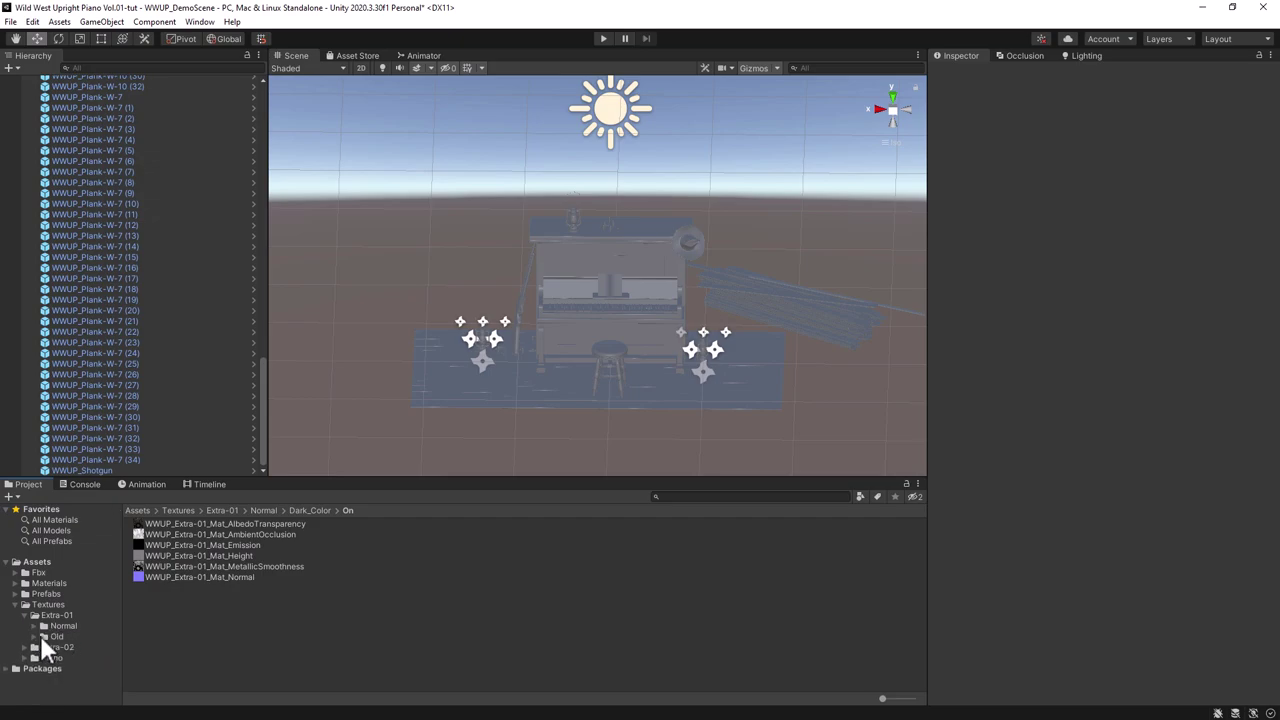
Browse the Extra-01 Old Dark_Color Off and Light_Color Off textures, then collapse the Textures tree.
{"action": "left_click", "coordinate": [34, 636]}
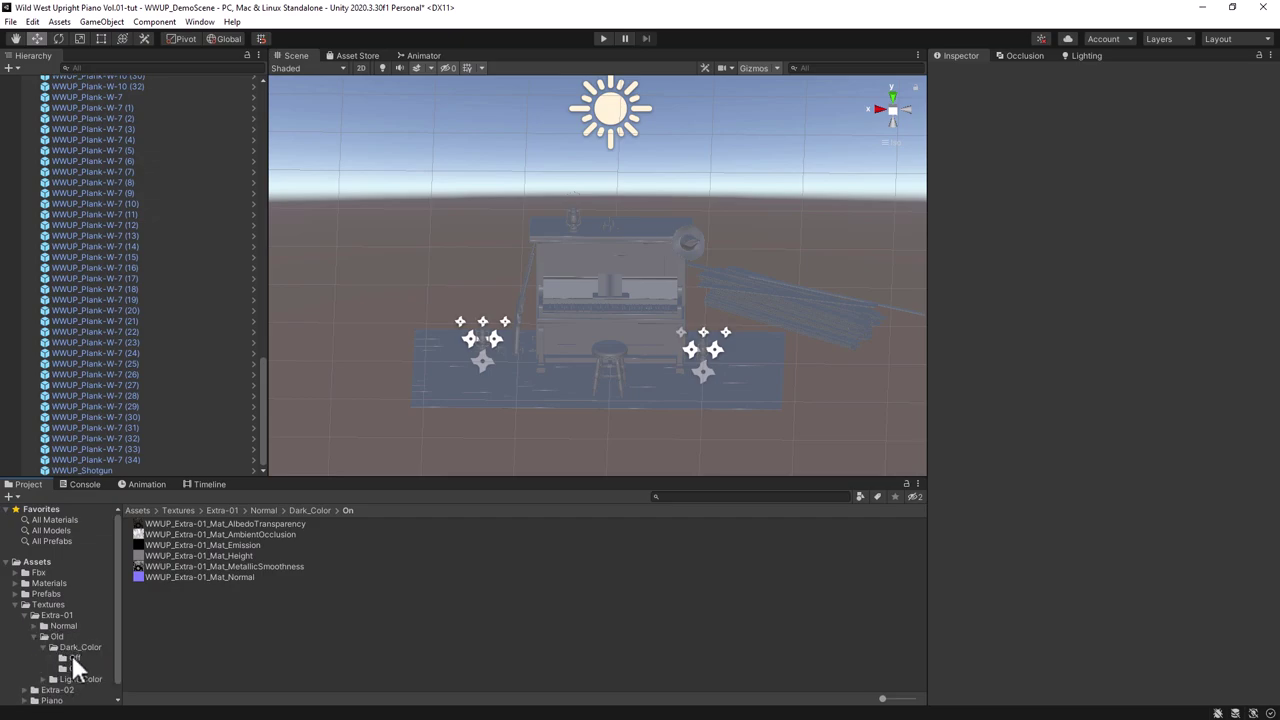
{"action": "left_click", "coordinate": [75, 658]}
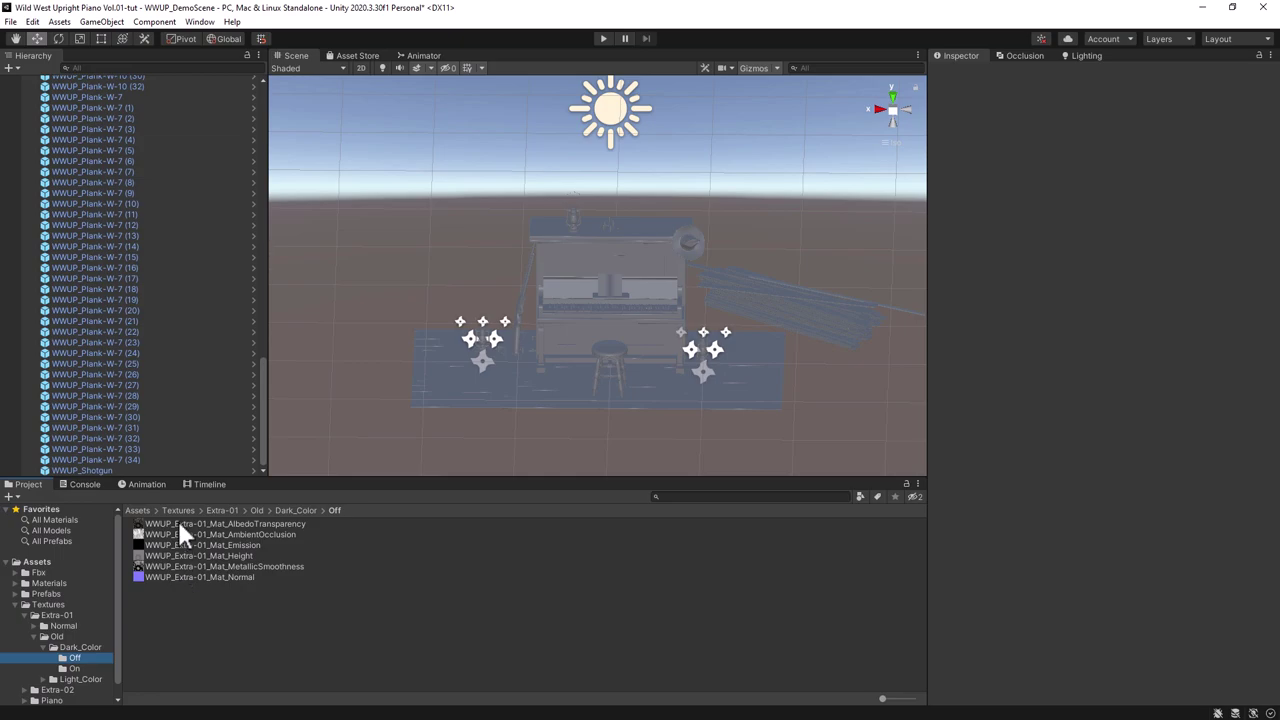
{"action": "left_click", "coordinate": [43, 647]}
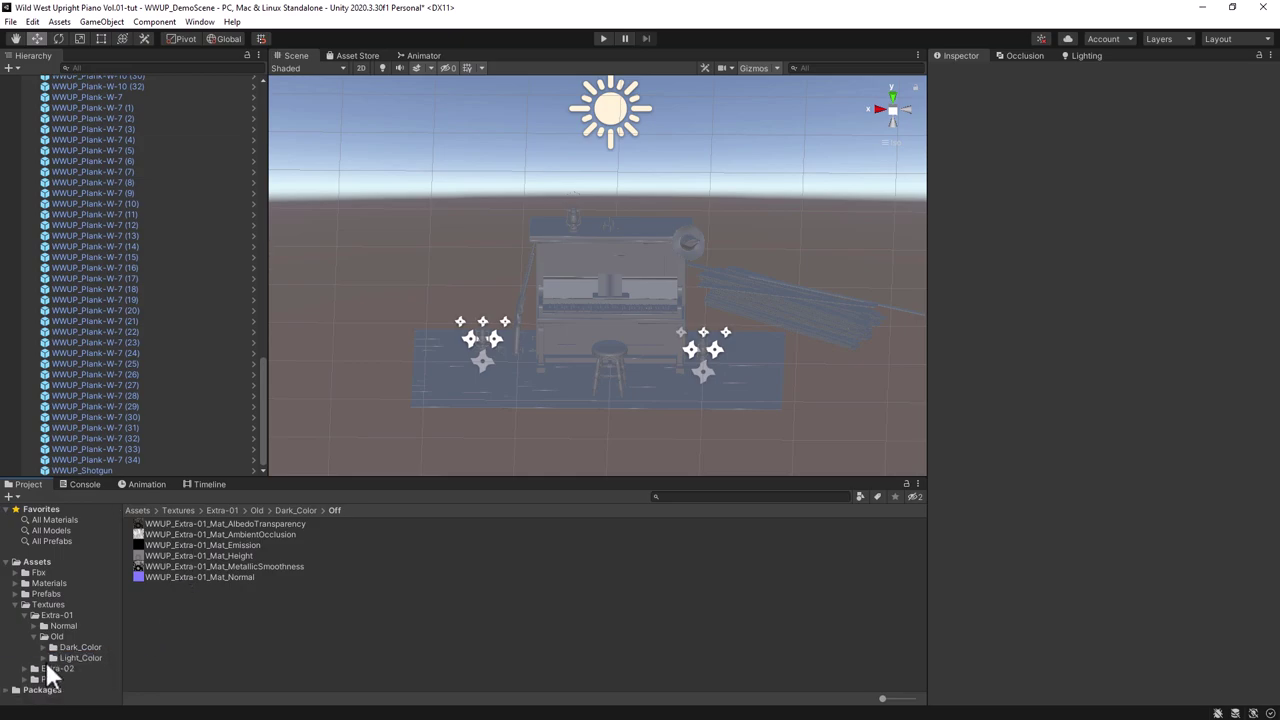
{"action": "left_click", "coordinate": [43, 658]}
{"action": "left_click", "coordinate": [80, 668]}
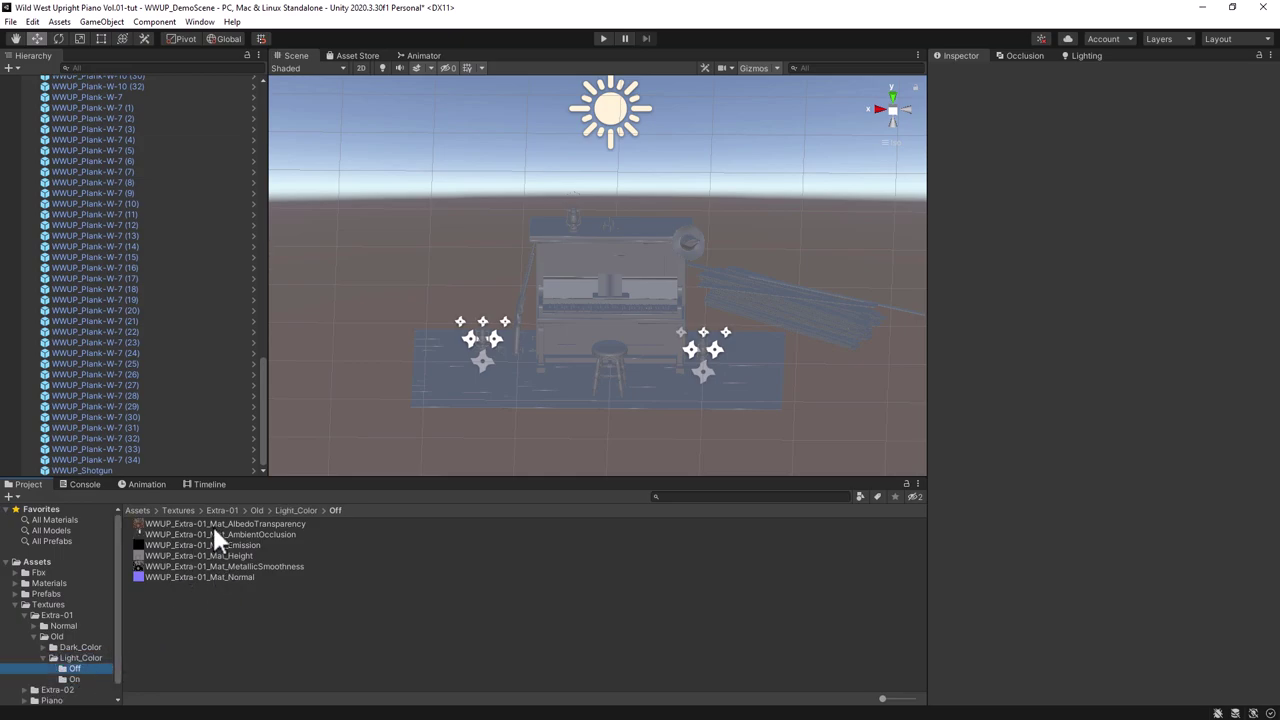
{"action": "left_click", "coordinate": [43, 658]}
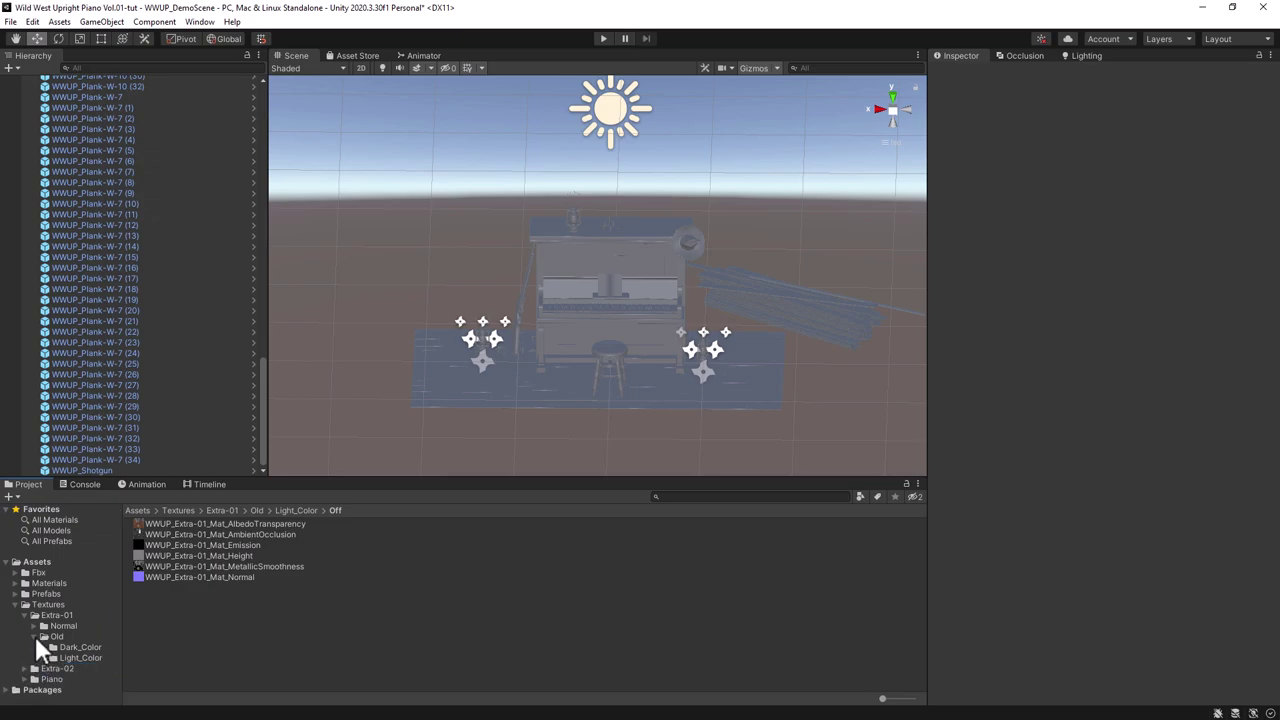
{"action": "left_click", "coordinate": [34, 636]}
{"action": "left_click", "coordinate": [23, 615]}
{"action": "left_click", "coordinate": [14, 605]}
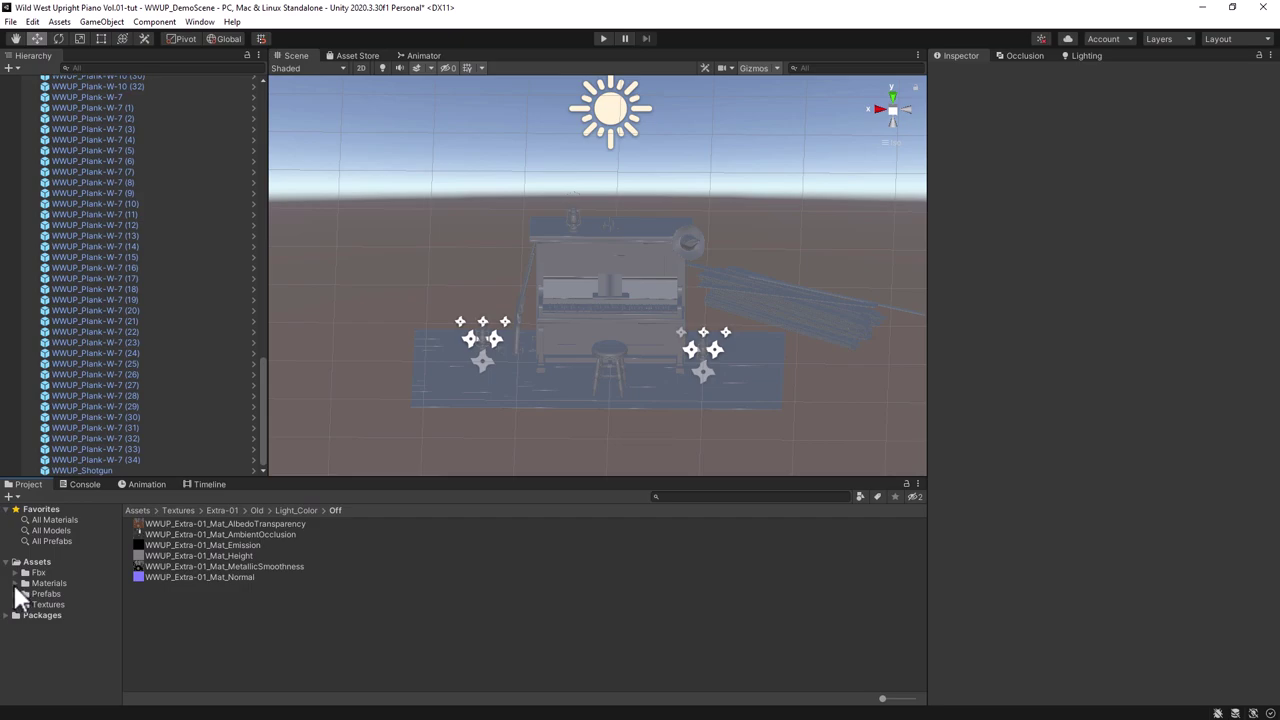
Expand Materials > Extra-01 > Old > Dark_Color and open its Opaque folder.
{"action": "left_click", "coordinate": [14, 583]}
{"action": "left_click", "coordinate": [25, 593]}
{"action": "left_click", "coordinate": [34, 614]}
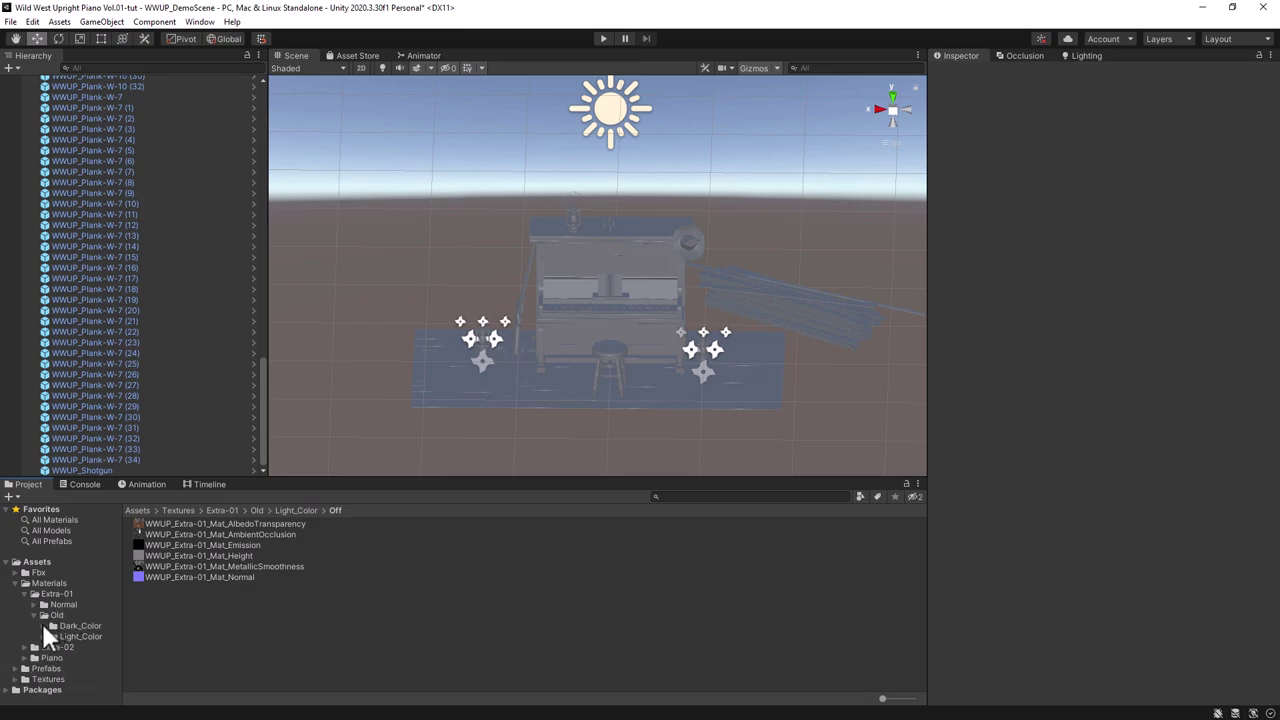
{"action": "left_click", "coordinate": [42, 623]}
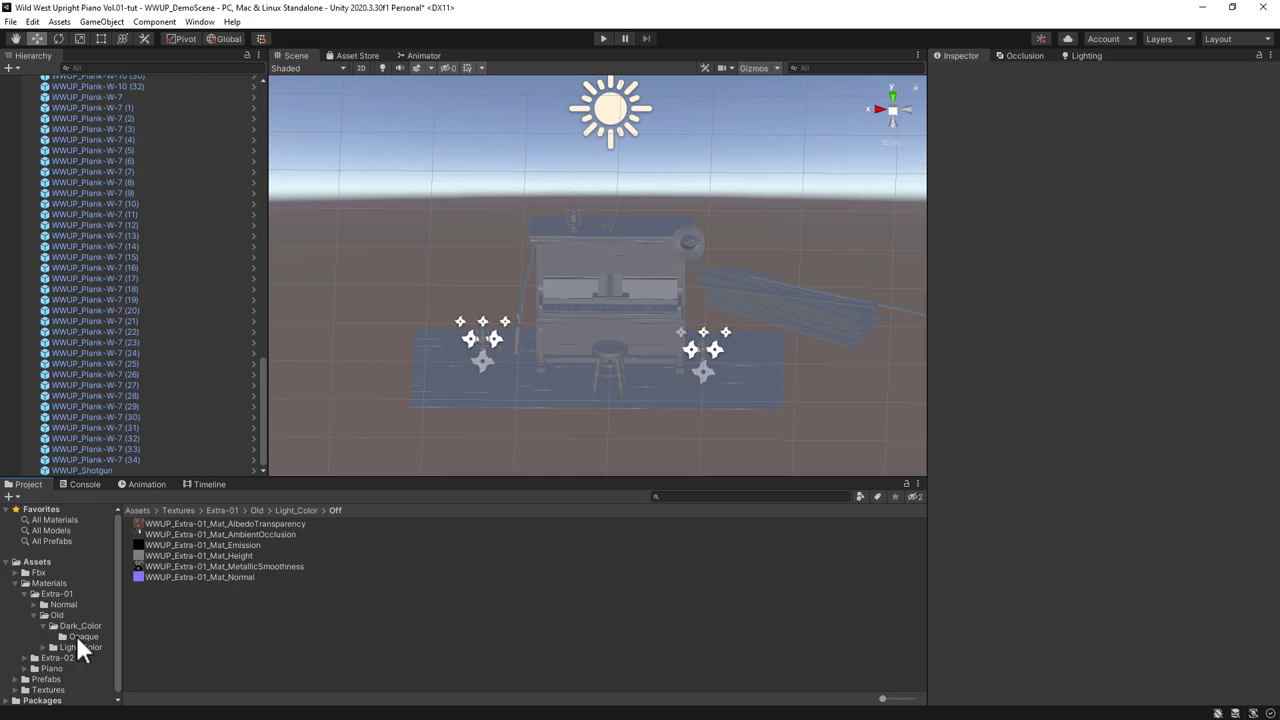
{"action": "left_click", "coordinate": [75, 635]}
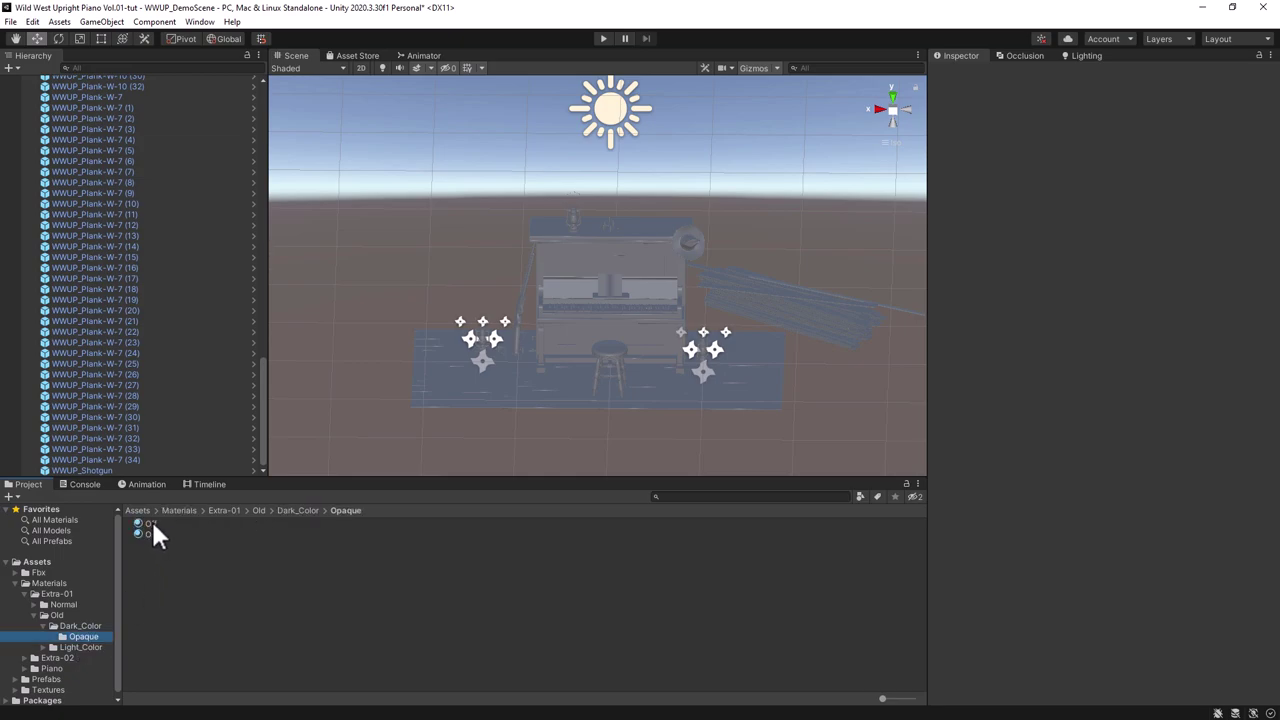
Close in on the lantern and apply the Old Dark_Color Off and On materials, ending with On.
{"action": "mouse_move", "coordinate": [438, 387]}
{"action": "right_mouse_down"}
{"action": "mouse_move", "coordinate": [553, 339]}
{"action": "mouse_move", "coordinate": [506, 388]}
{"action": "mouse_move", "coordinate": [529, 396]}
{"action": "right_mouse_up"}
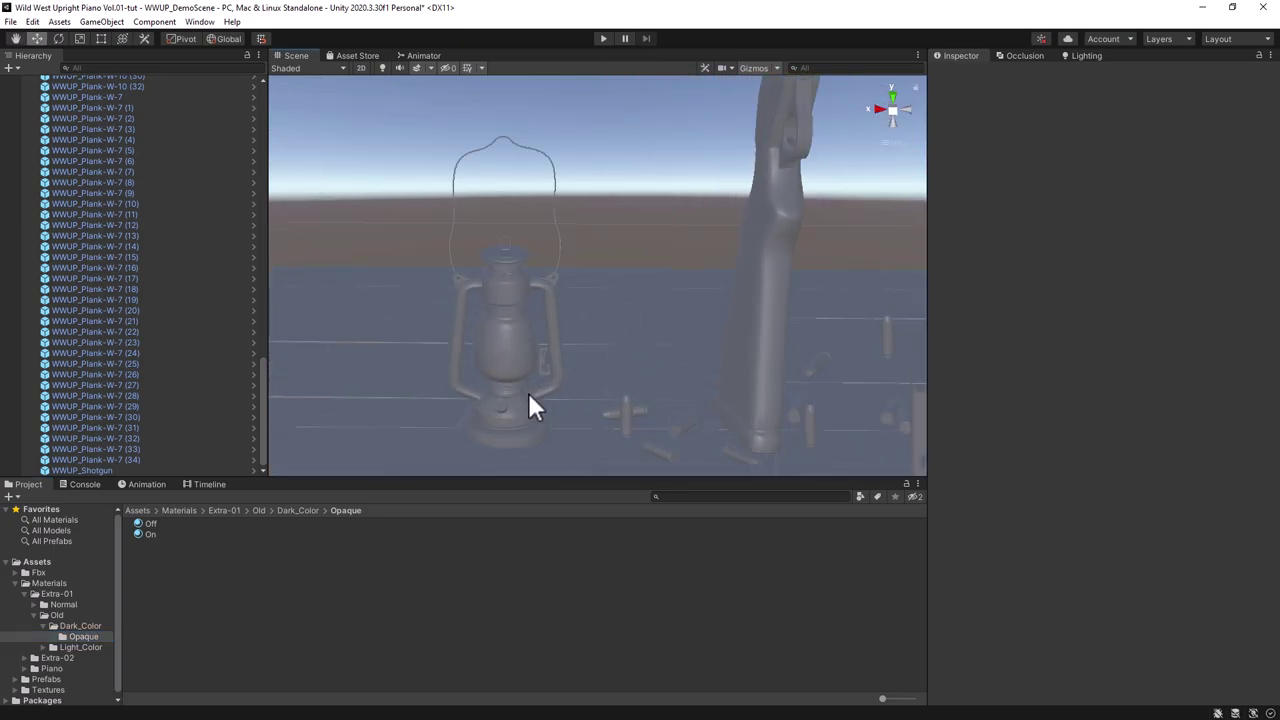
{"action": "left_click_drag", "start_coordinate": [155, 530], "coordinate": [515, 435]}
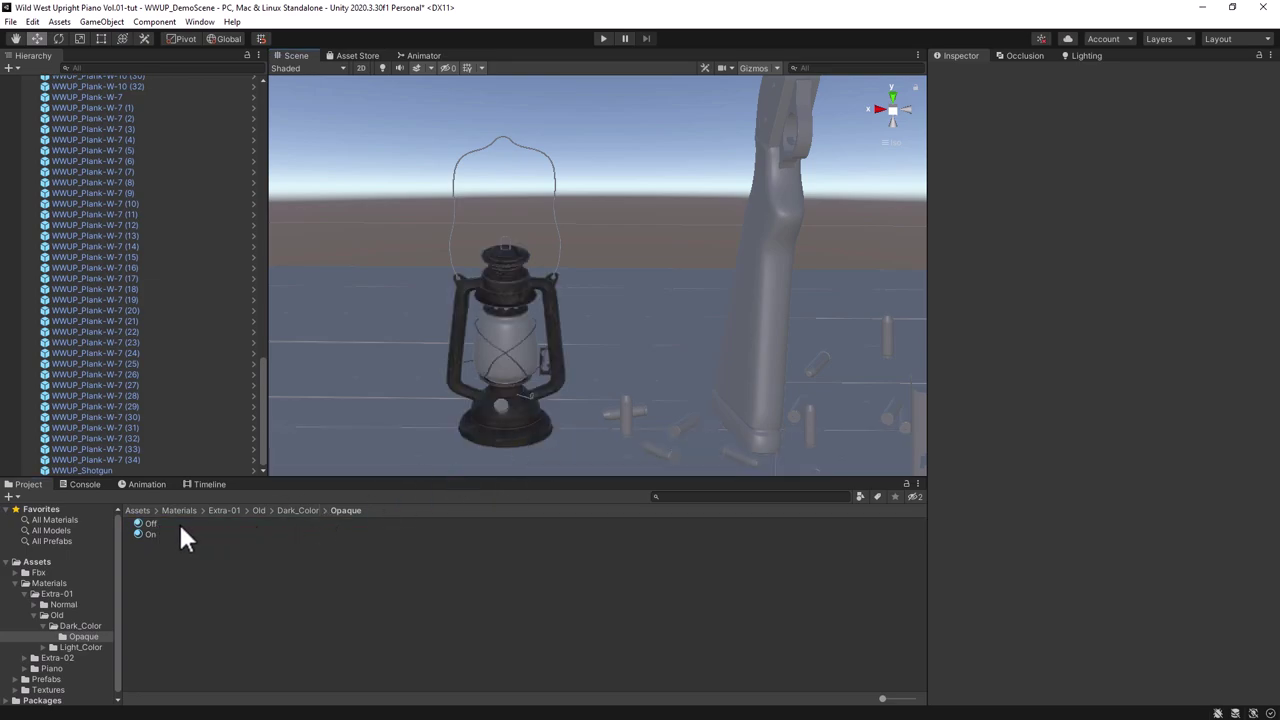
{"action": "left_click_drag", "start_coordinate": [150, 523], "coordinate": [503, 406]}
{"action": "left_click_drag", "start_coordinate": [157, 527], "coordinate": [529, 408]}
{"action": "left_click_drag", "start_coordinate": [150, 524], "coordinate": [562, 263]}
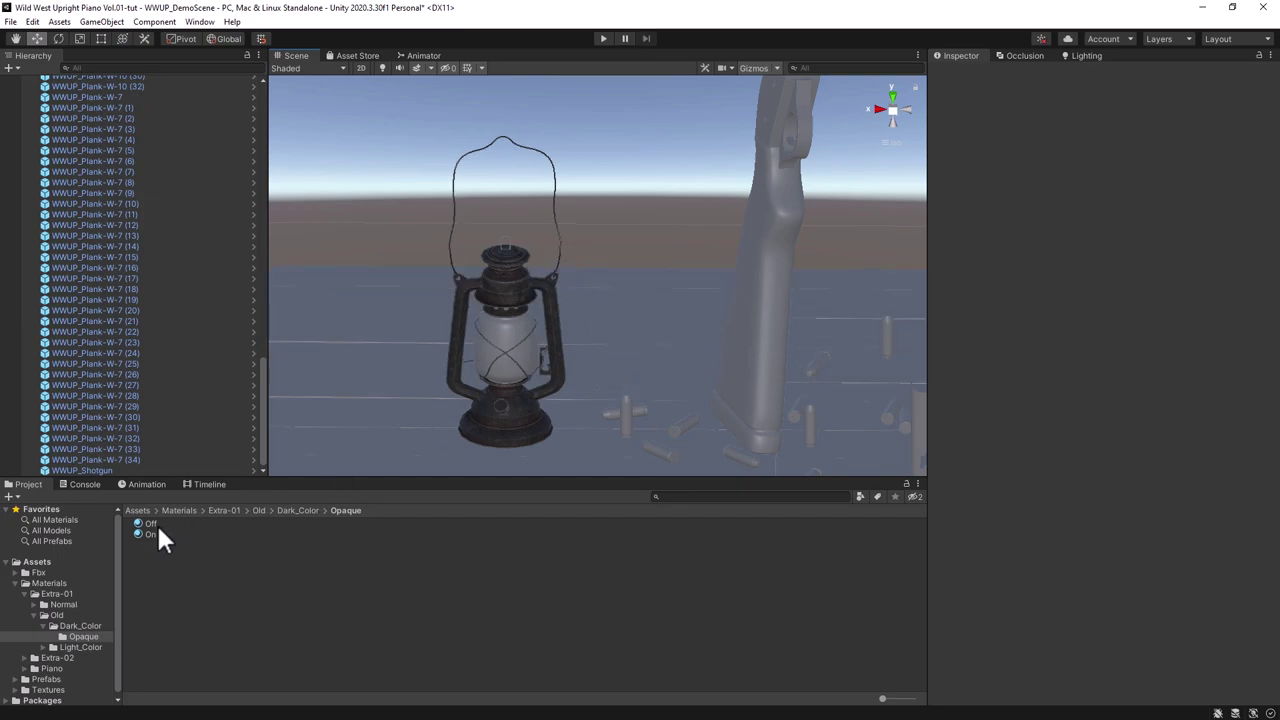
{"action": "left_click_drag", "start_coordinate": [158, 531], "coordinate": [511, 241]}
Apply the Dark_Color Transparent(Glass) material to the lantern's glass.
{"action": "left_click", "coordinate": [82, 625]}
{"action": "left_click", "coordinate": [196, 535]}
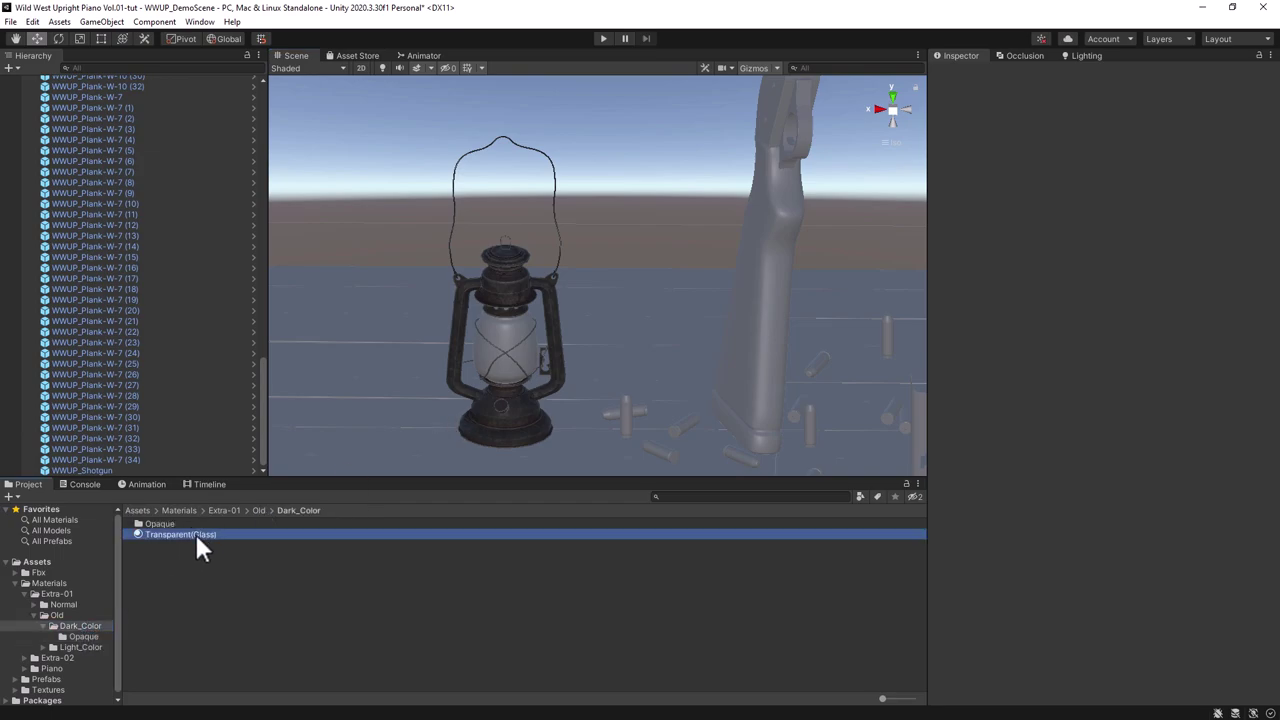
{"action": "left_click_drag", "start_coordinate": [196, 535], "coordinate": [508, 335]}
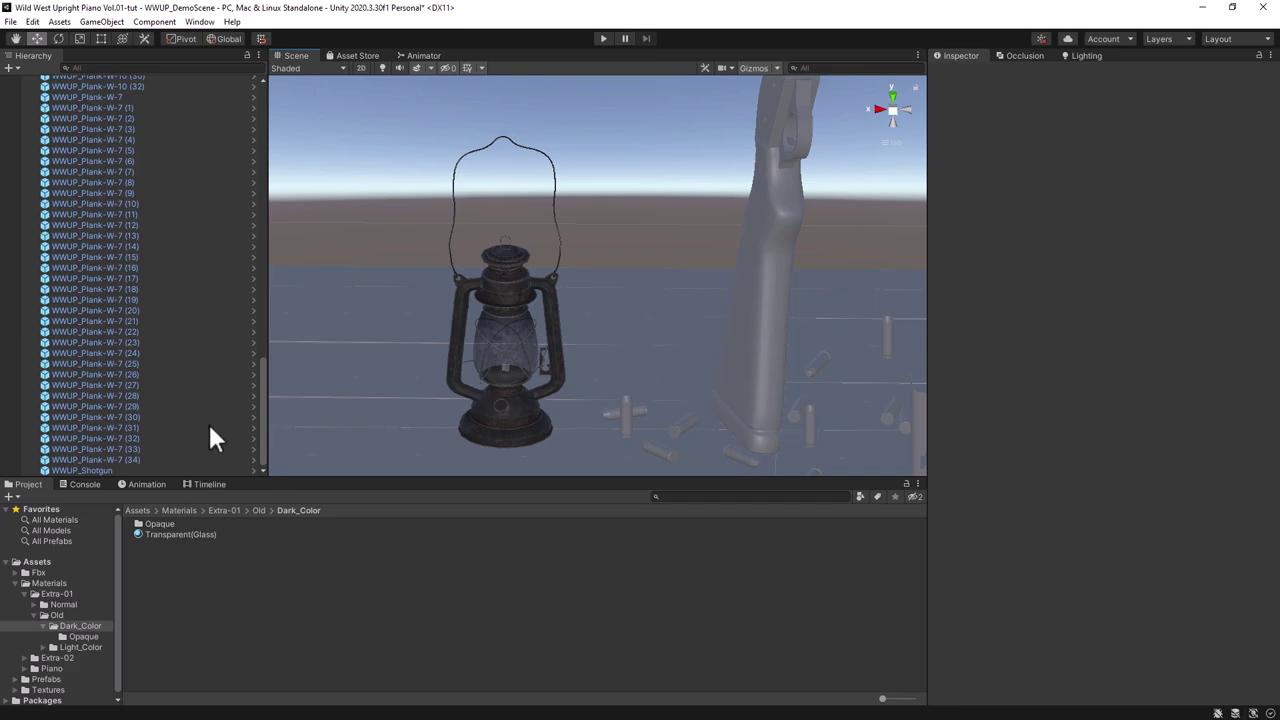
{"action": "scroll", "coordinate": [192, 390], "scroll_direction": "up", "scroll_amount": 5}
{"action": "scroll", "coordinate": [192, 390], "scroll_direction": "up", "scroll_amount": 10}
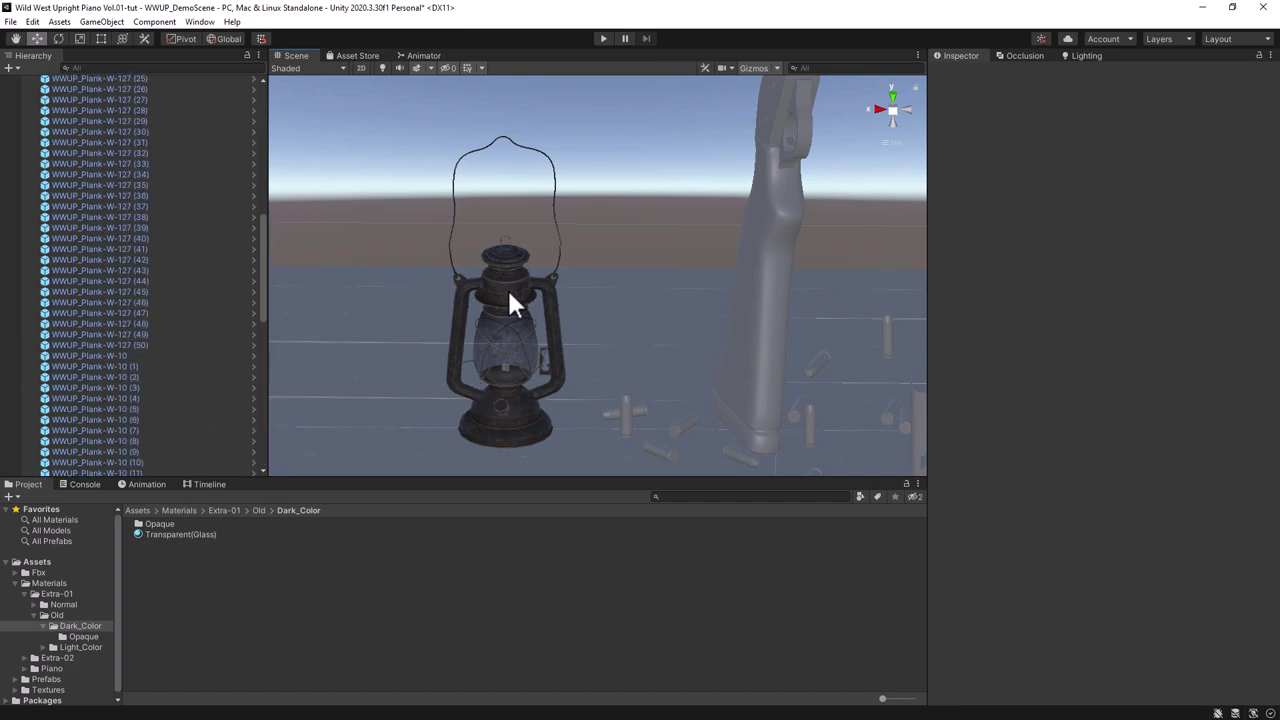
Select the lantern, expand WWUP_Lantern (2)'s children, and drop the Opaque On material onto them.
{"action": "left_click", "coordinate": [509, 296]}
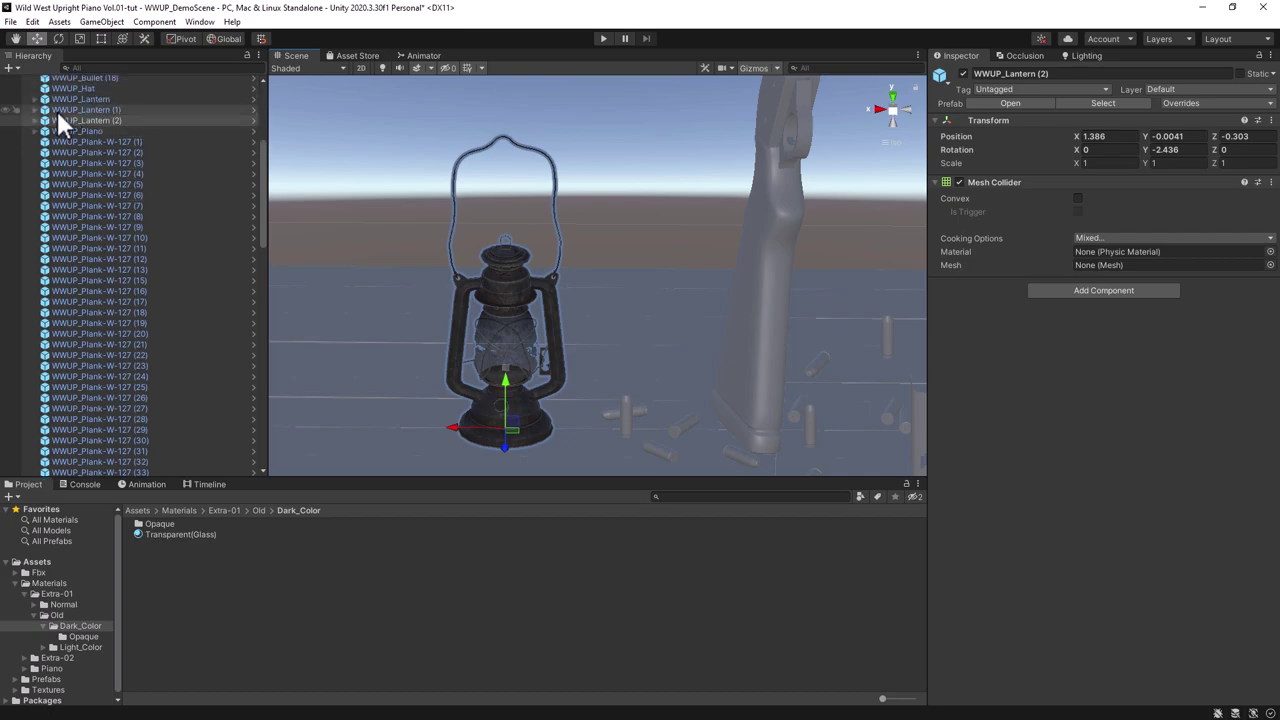
{"action": "left_click", "coordinate": [34, 120]}
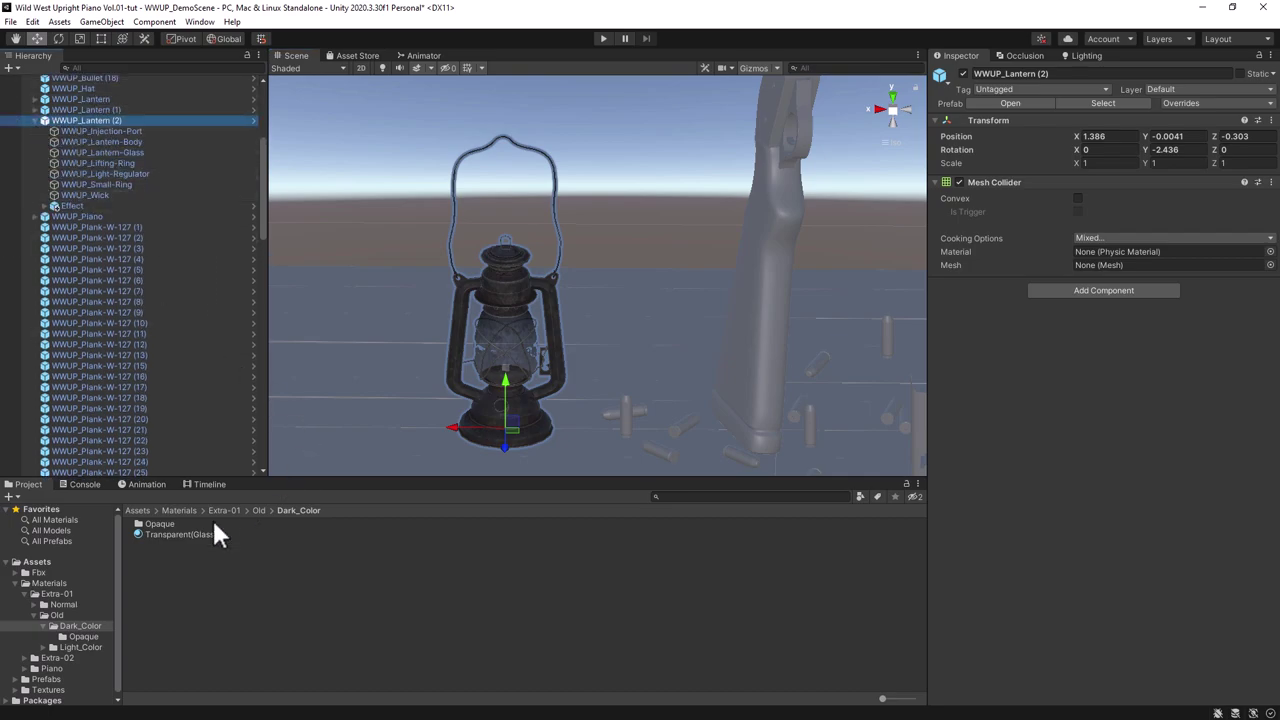
{"action": "left_click", "coordinate": [80, 636]}
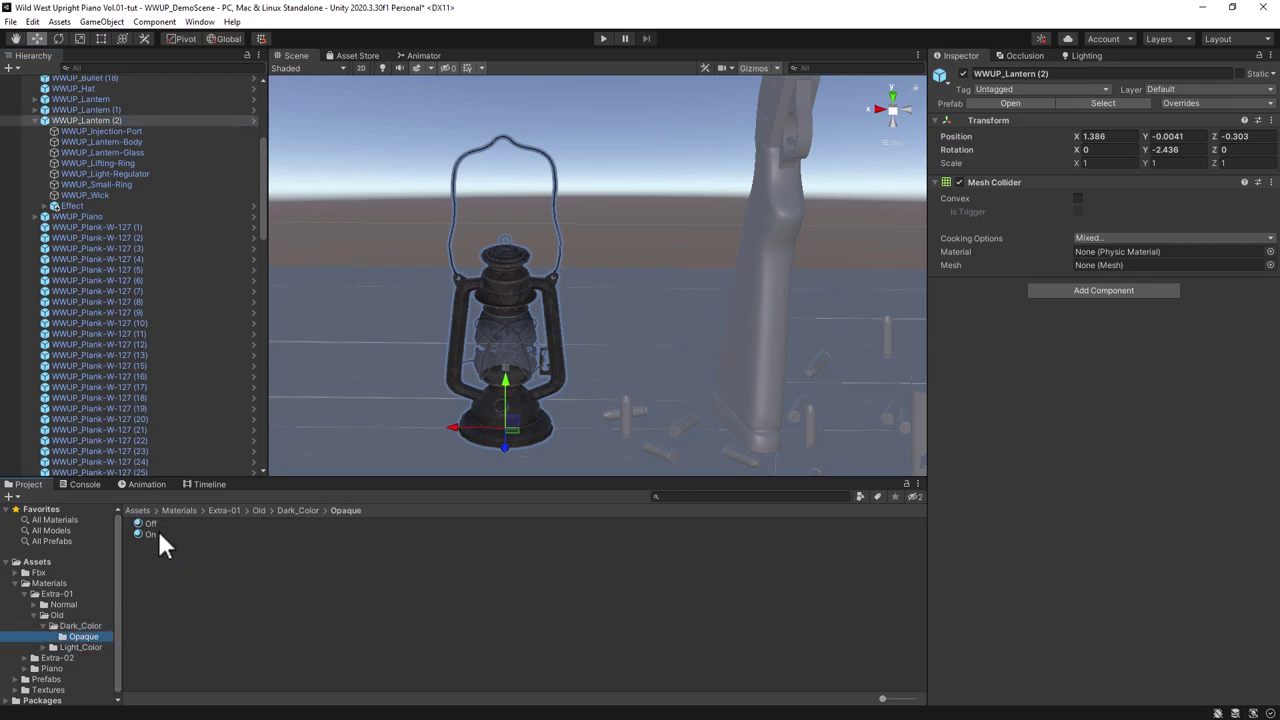
{"action": "mouse_move", "coordinate": [159, 533]}
{"action": "left_mouse_down"}
{"action": "mouse_move", "coordinate": [148, 160]}
{"action": "mouse_move", "coordinate": [117, 170]}
{"action": "left_mouse_up"}
{"action": "mouse_move", "coordinate": [510, 390]}
{"action": "left_mouse_down", "text": "alt"}
{"action": "mouse_move", "coordinate": [487, 418]}
{"action": "mouse_move", "coordinate": [510, 372]}
{"action": "left_mouse_up", "text": "alt"}
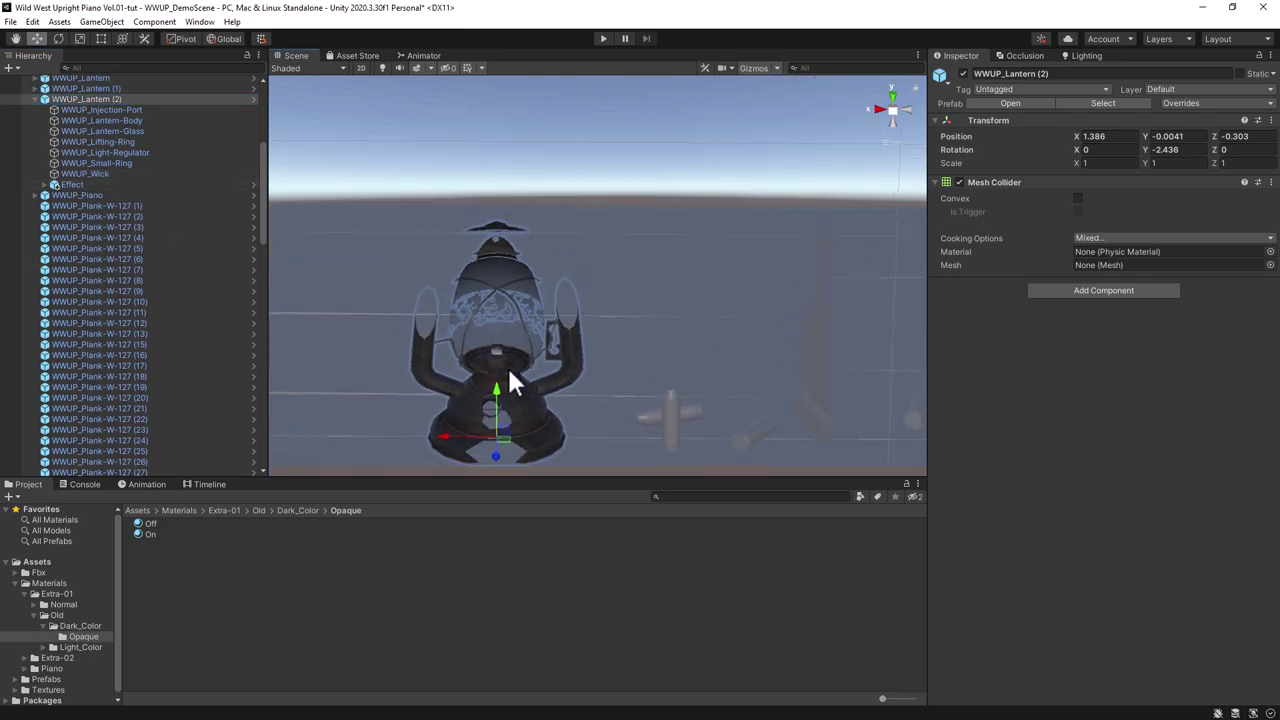
{"action": "key", "text": "f"}
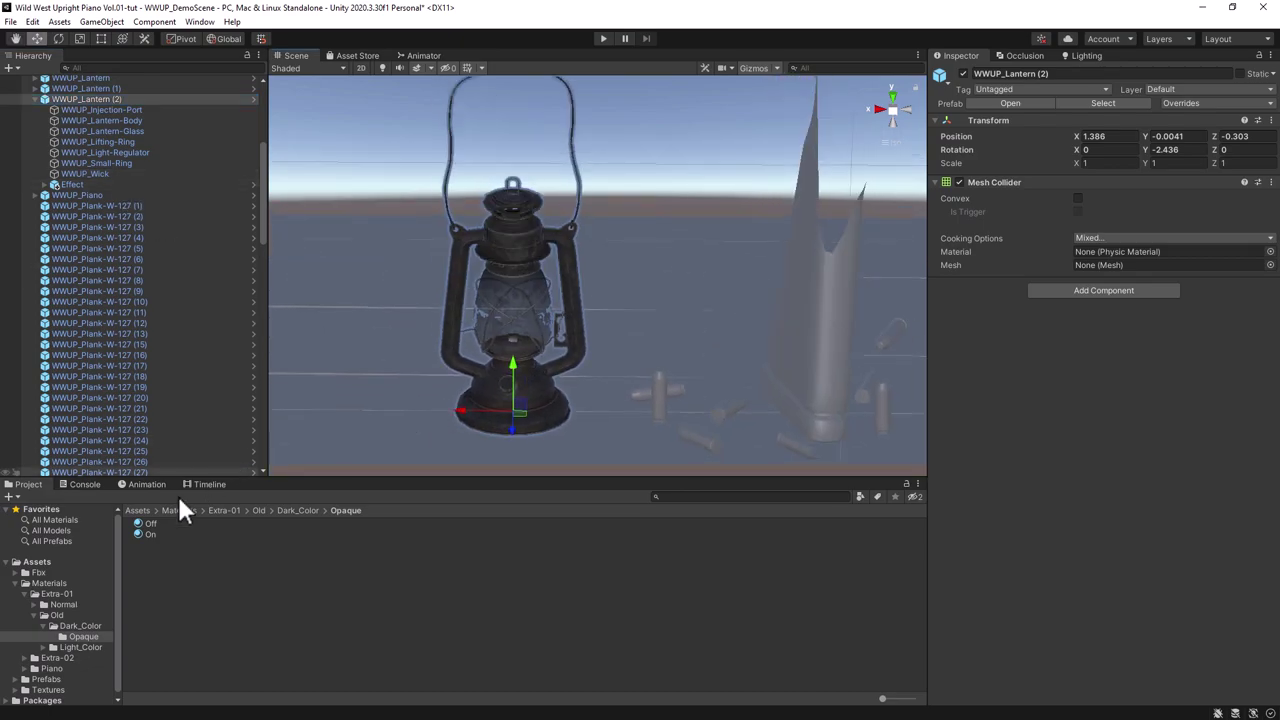
{"action": "mouse_move", "coordinate": [150, 533]}
{"action": "left_mouse_down"}
{"action": "mouse_move", "coordinate": [176, 152]}
{"action": "mouse_move", "coordinate": [115, 175]}
{"action": "left_mouse_up"}
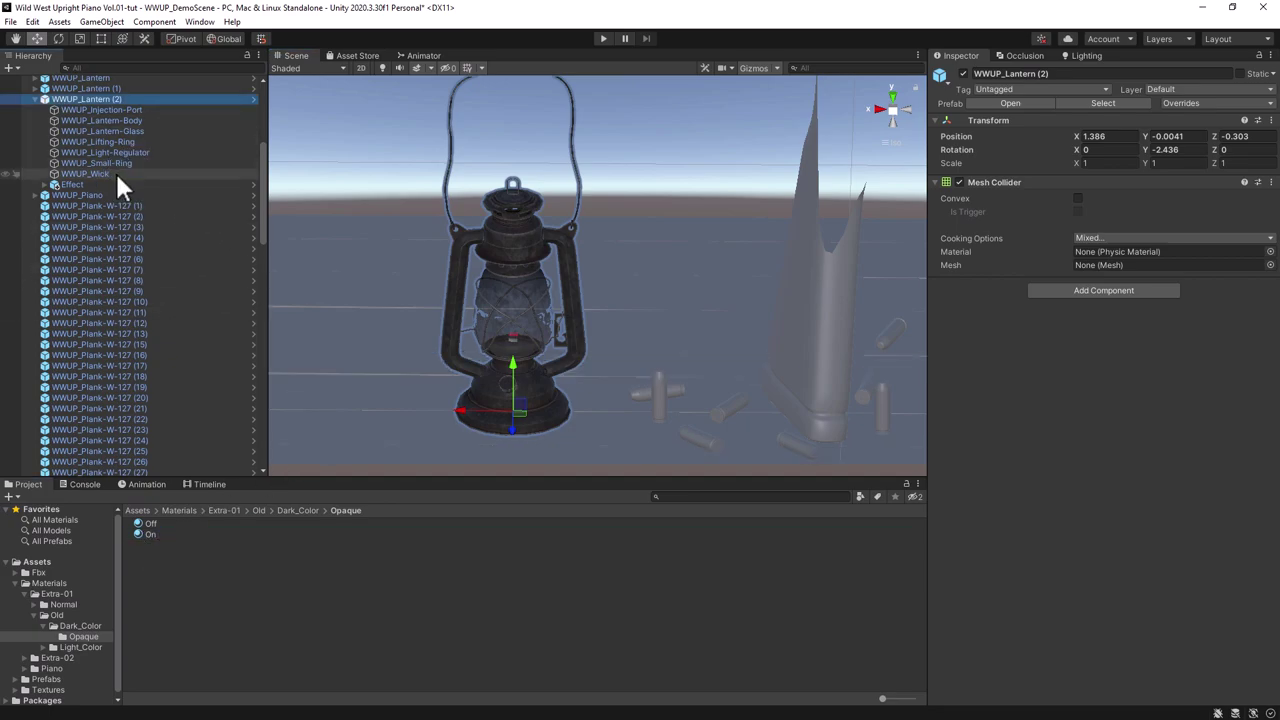
Raise the On material's HDR emission intensity to 8.
{"action": "left_click", "coordinate": [166, 532]}
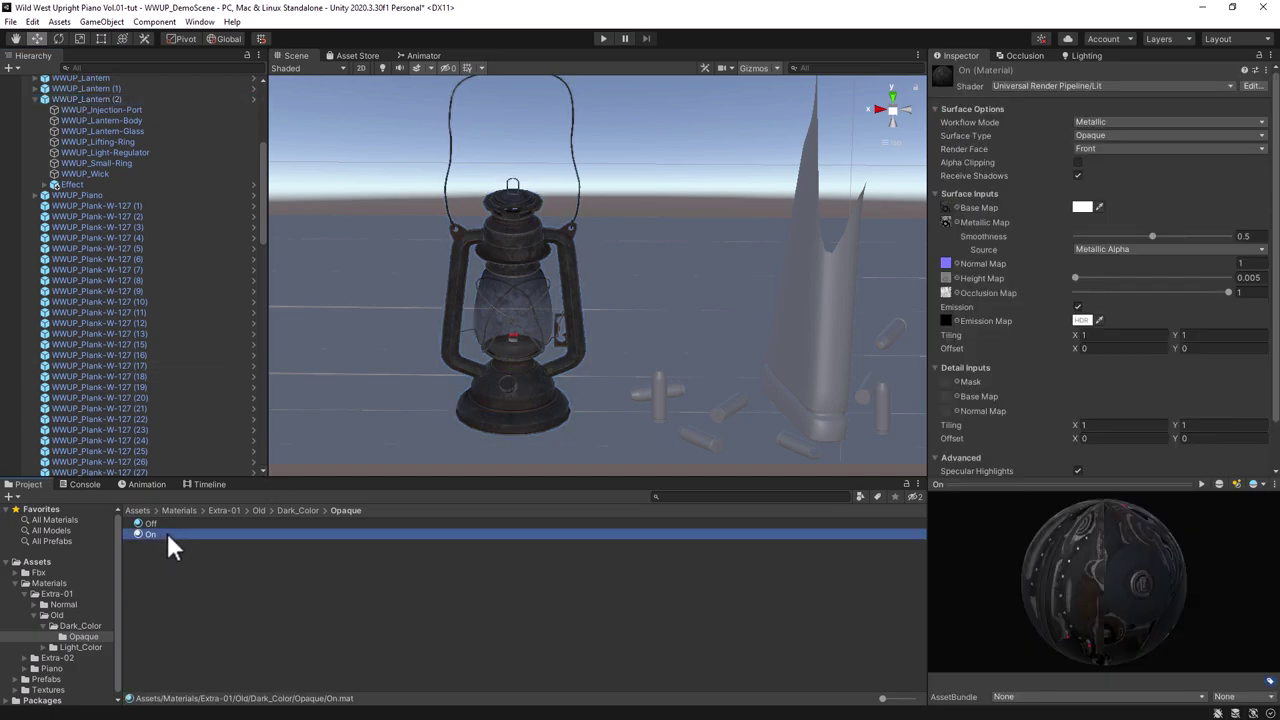
{"action": "left_click", "coordinate": [1082, 321]}
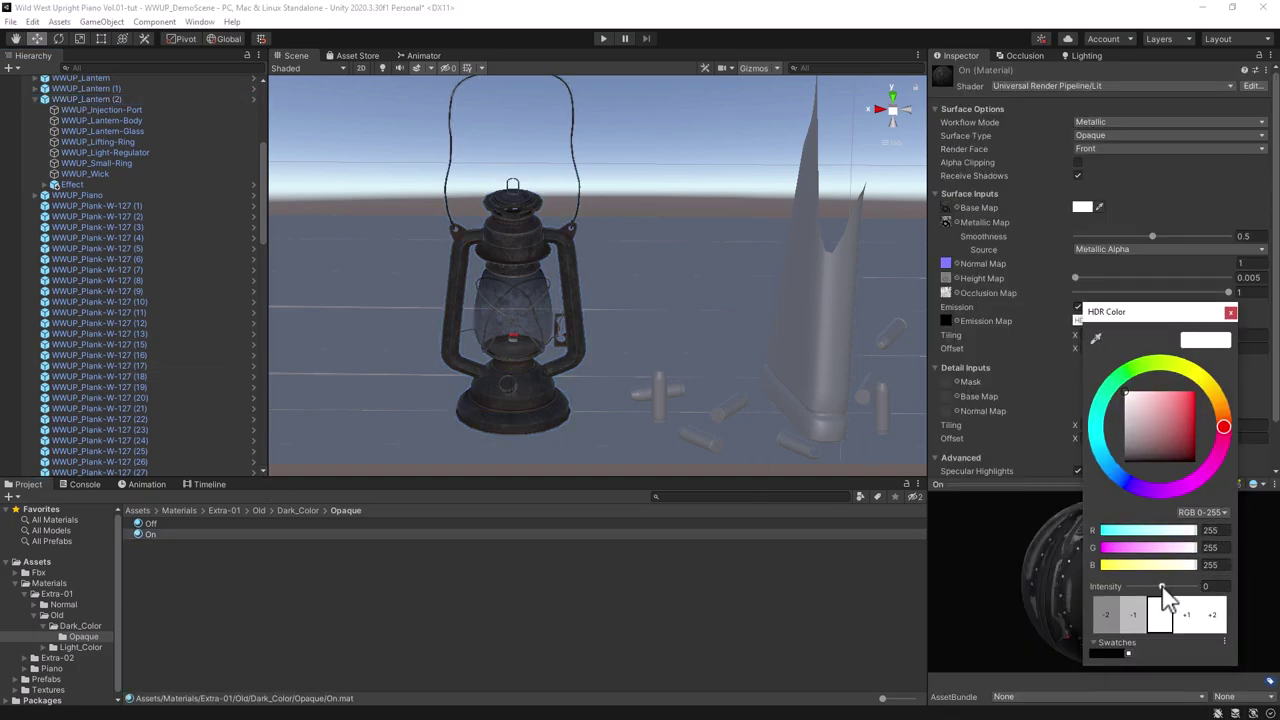
{"action": "mouse_move", "coordinate": [1161, 586]}
{"action": "left_mouse_down"}
{"action": "mouse_move", "coordinate": [1188, 587]}
{"action": "mouse_move", "coordinate": [1162, 587]}
{"action": "left_mouse_up"}
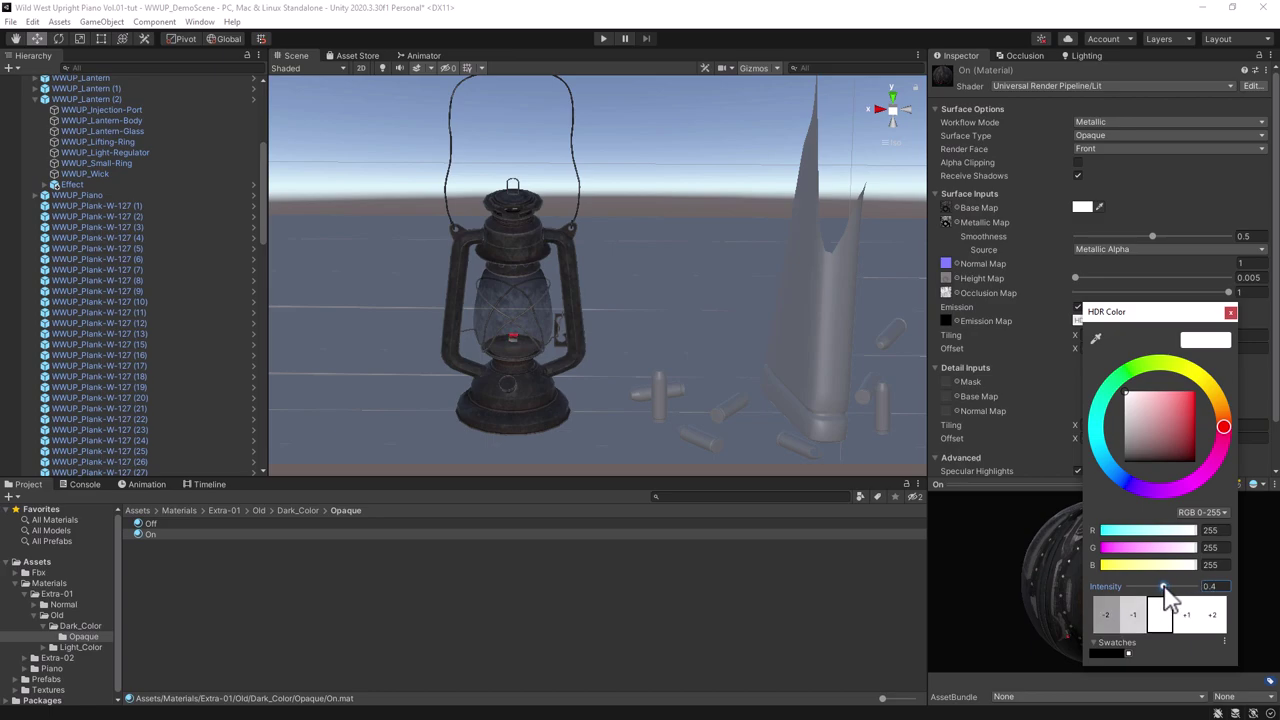
{"action": "left_click", "coordinate": [1230, 312]}
{"action": "left_click_drag", "start_coordinate": [529, 356], "coordinate": [531, 364], "text": "alt"}
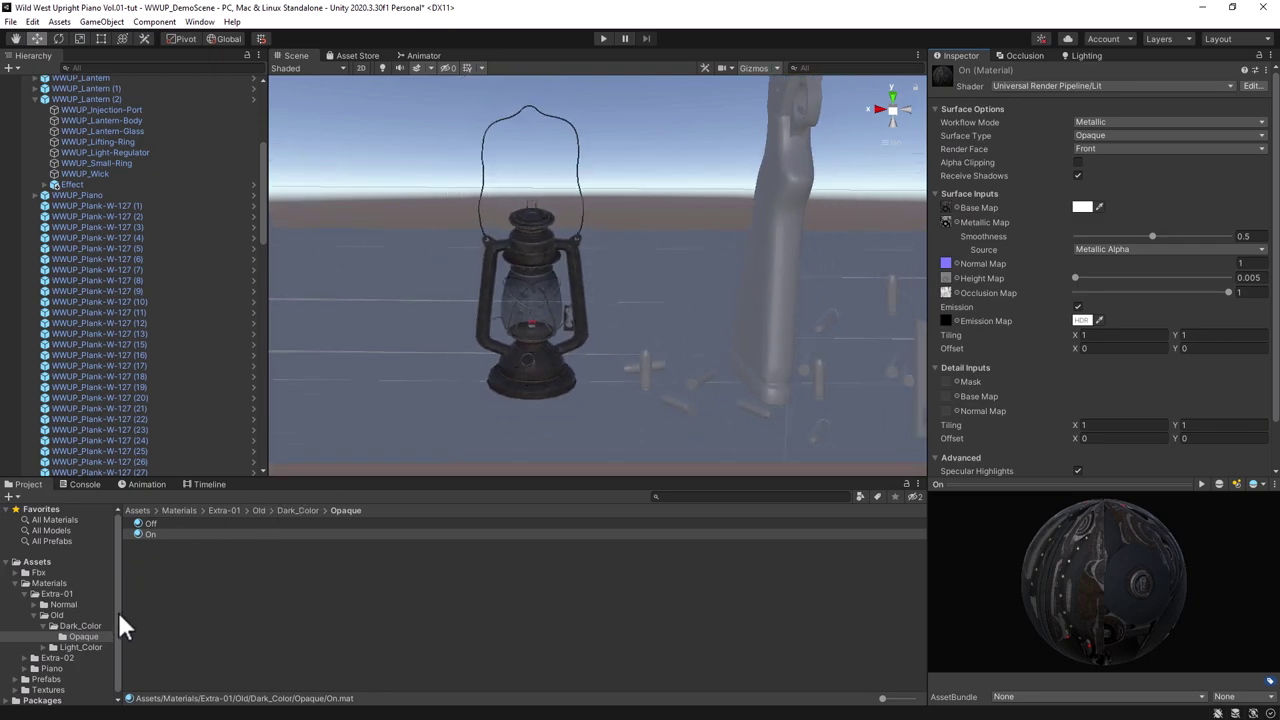
Try the Old Light_Color On and Normal Dark_Color On materials on the lantern.
{"action": "left_click", "coordinate": [45, 626]}
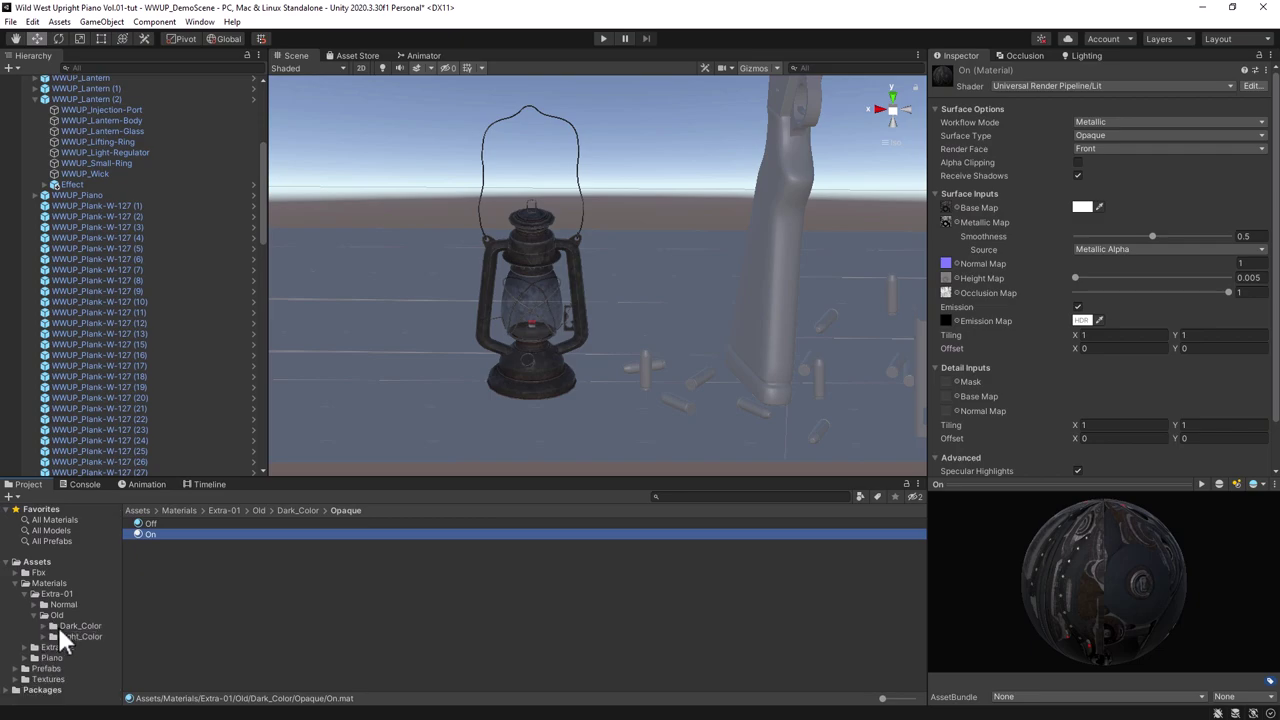
{"action": "left_click", "coordinate": [43, 636]}
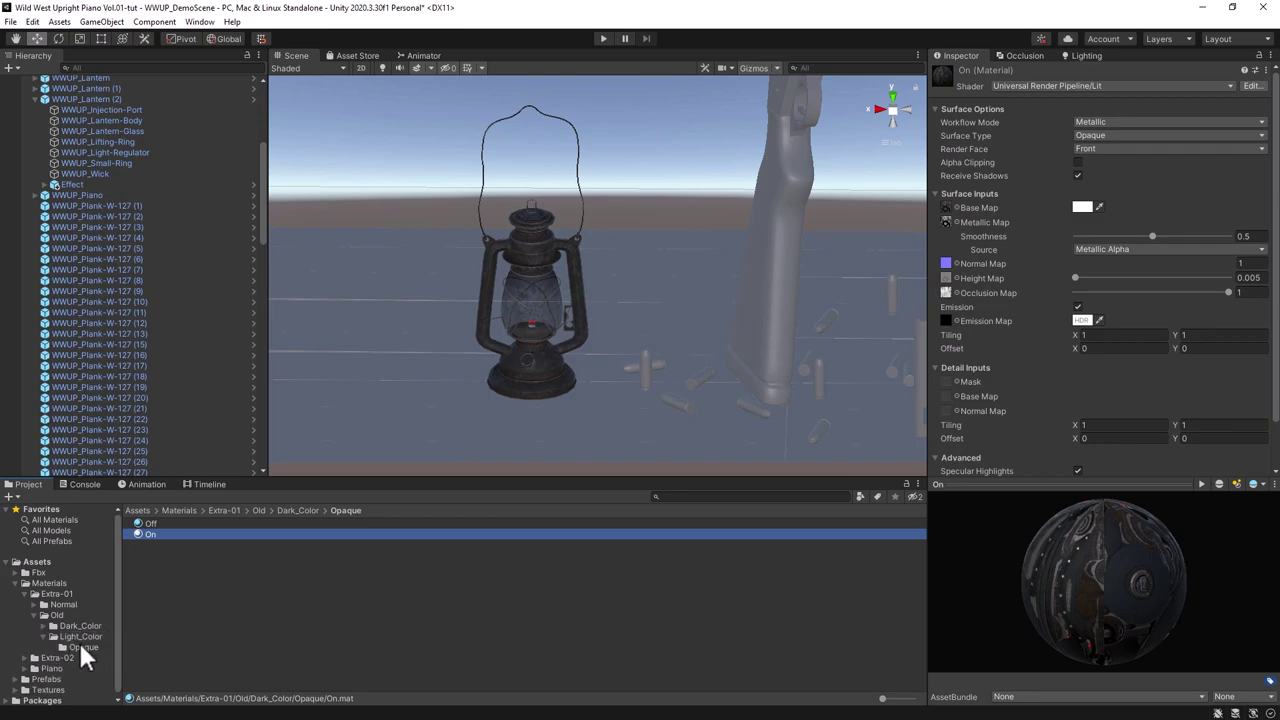
{"action": "left_click", "coordinate": [80, 647]}
{"action": "left_click_drag", "start_coordinate": [161, 533], "coordinate": [531, 378]}
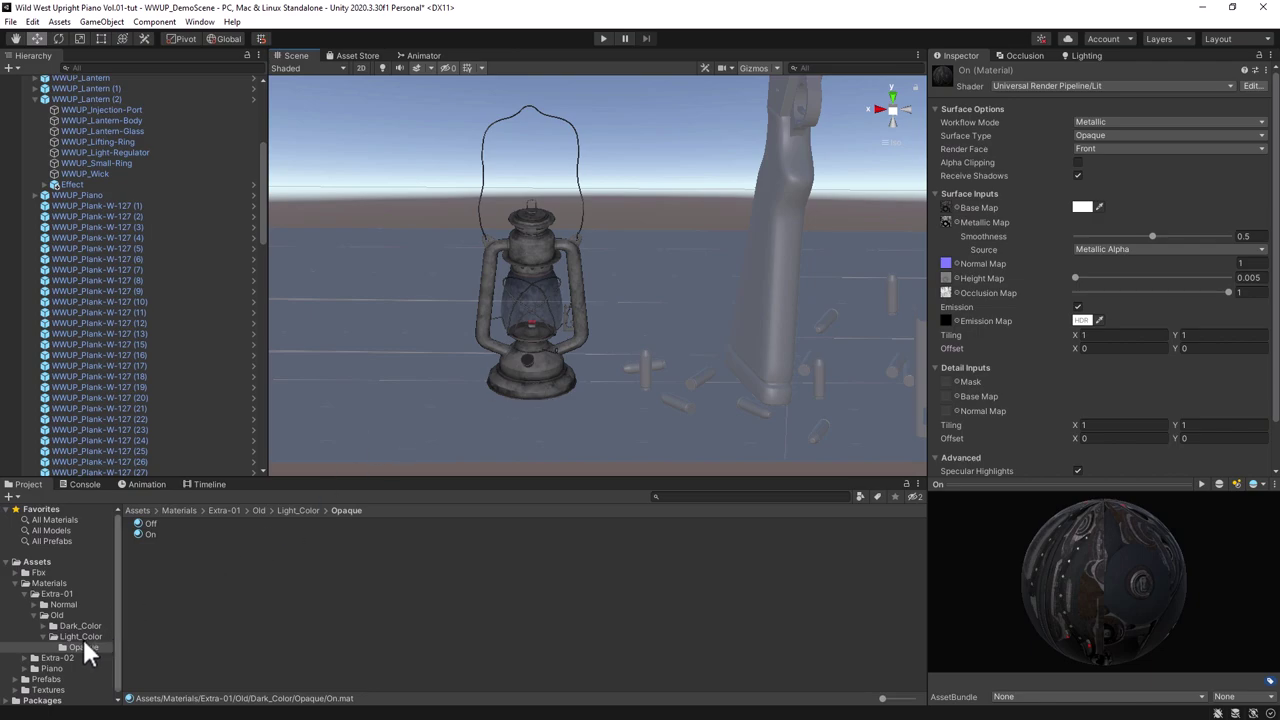
{"action": "left_click", "coordinate": [43, 637]}
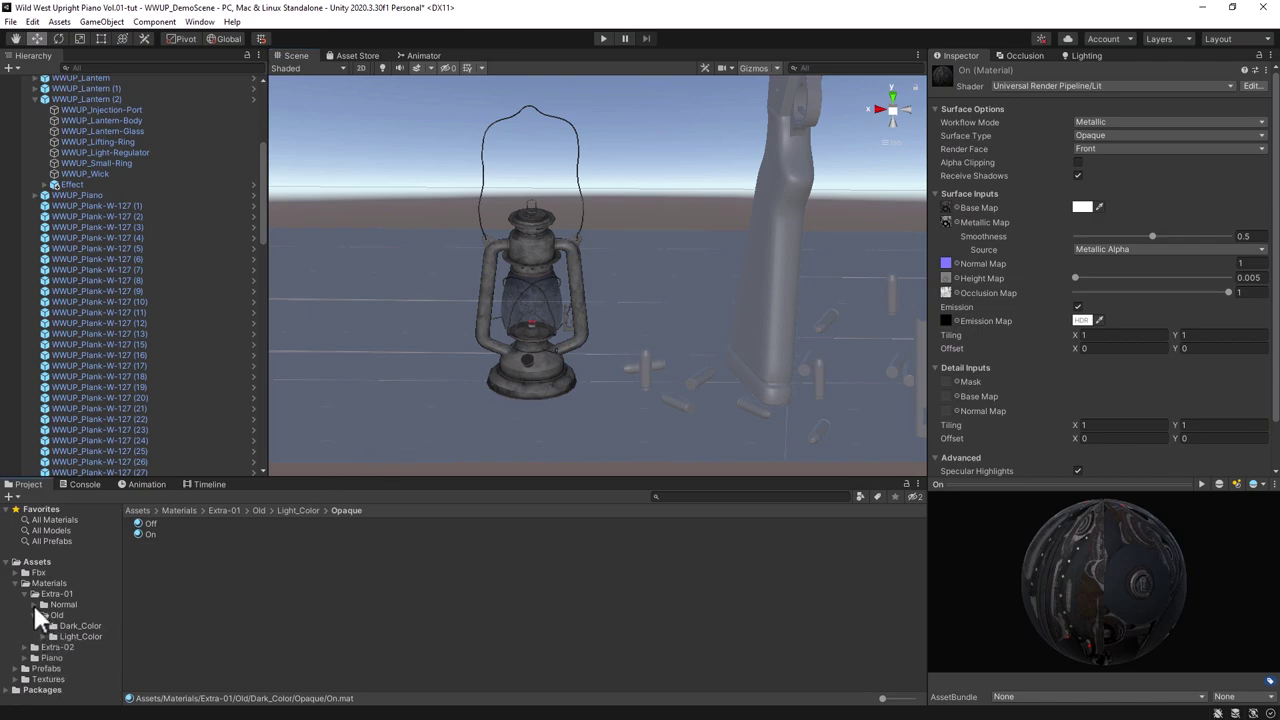
{"action": "left_click", "coordinate": [34, 605]}
{"action": "left_click", "coordinate": [44, 616]}
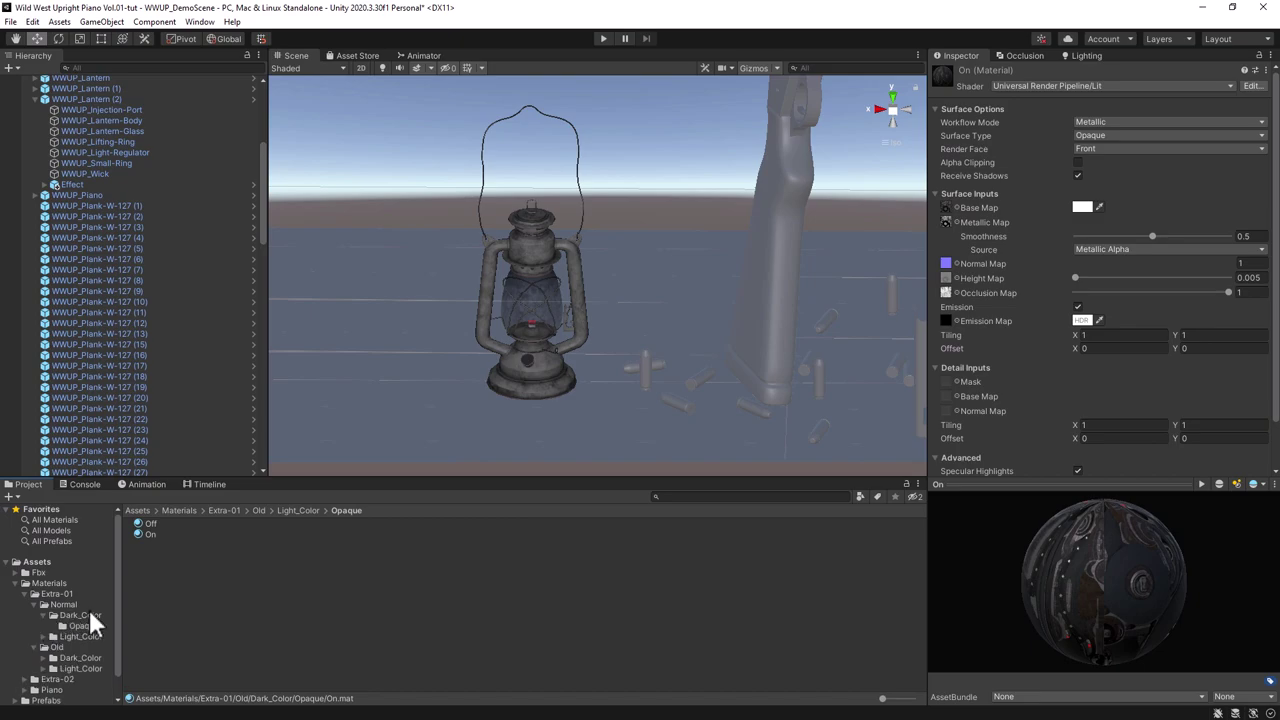
{"action": "left_click", "coordinate": [75, 625]}
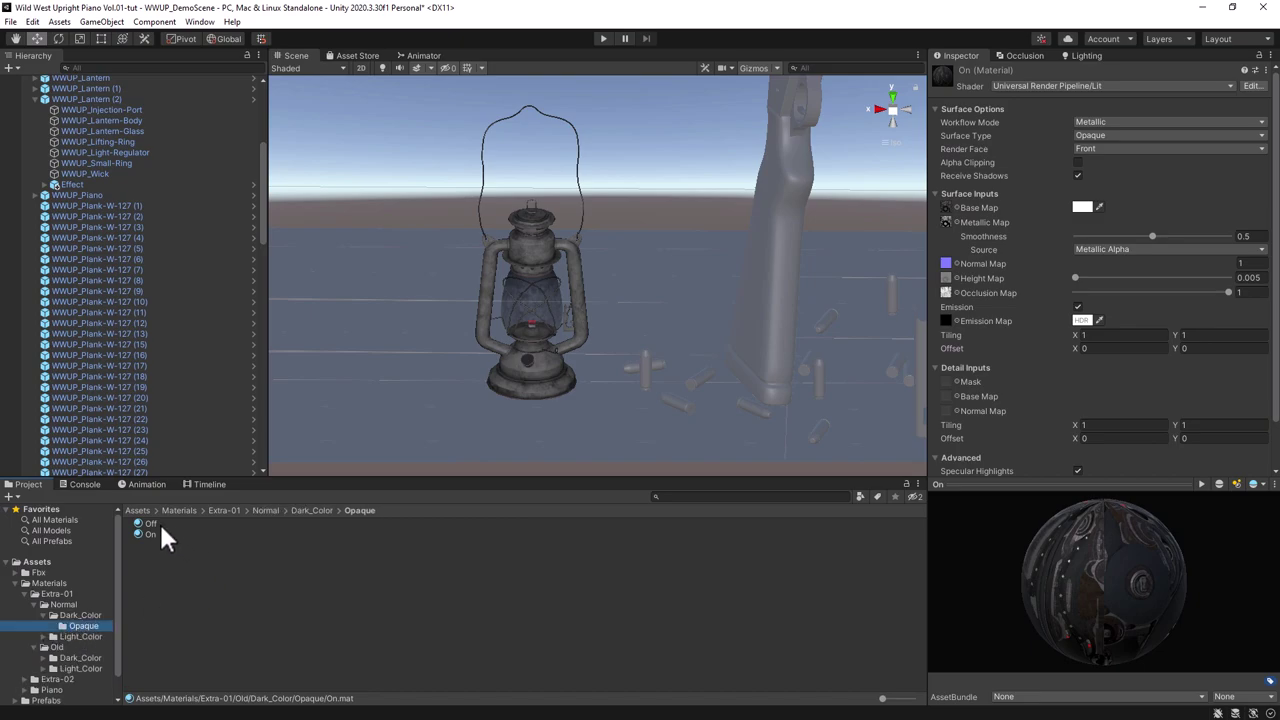
{"action": "left_click_drag", "start_coordinate": [162, 532], "coordinate": [534, 378]}
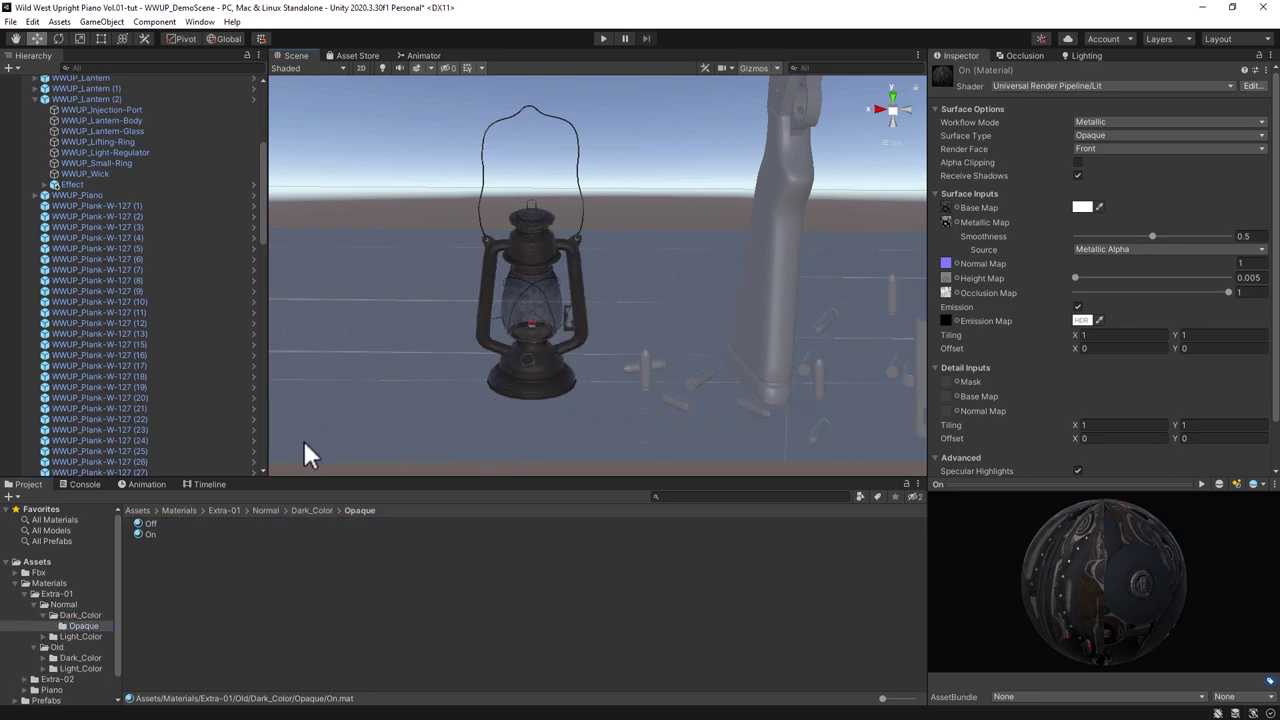
Apply the Normal Light_Color Off material to the lantern and Transparent(Glass) to its glass.
{"action": "left_click", "coordinate": [44, 636]}
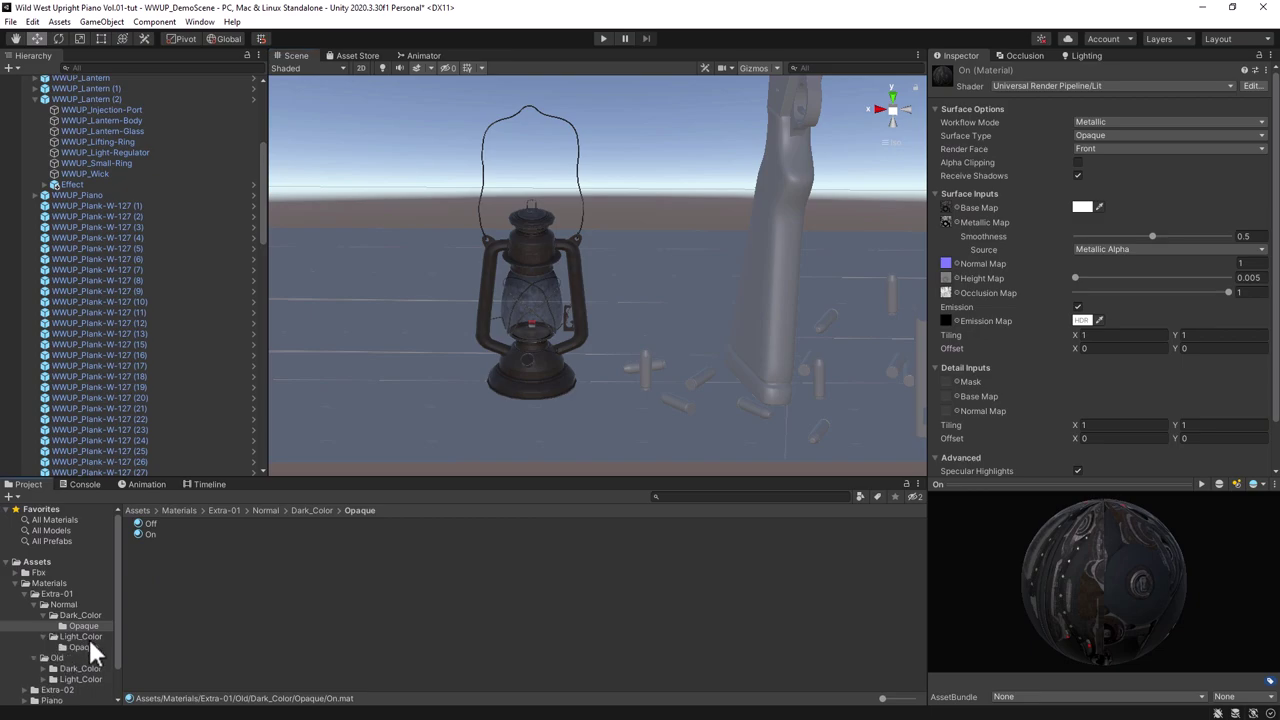
{"action": "left_click", "coordinate": [84, 646]}
{"action": "left_click_drag", "start_coordinate": [160, 524], "coordinate": [545, 378]}
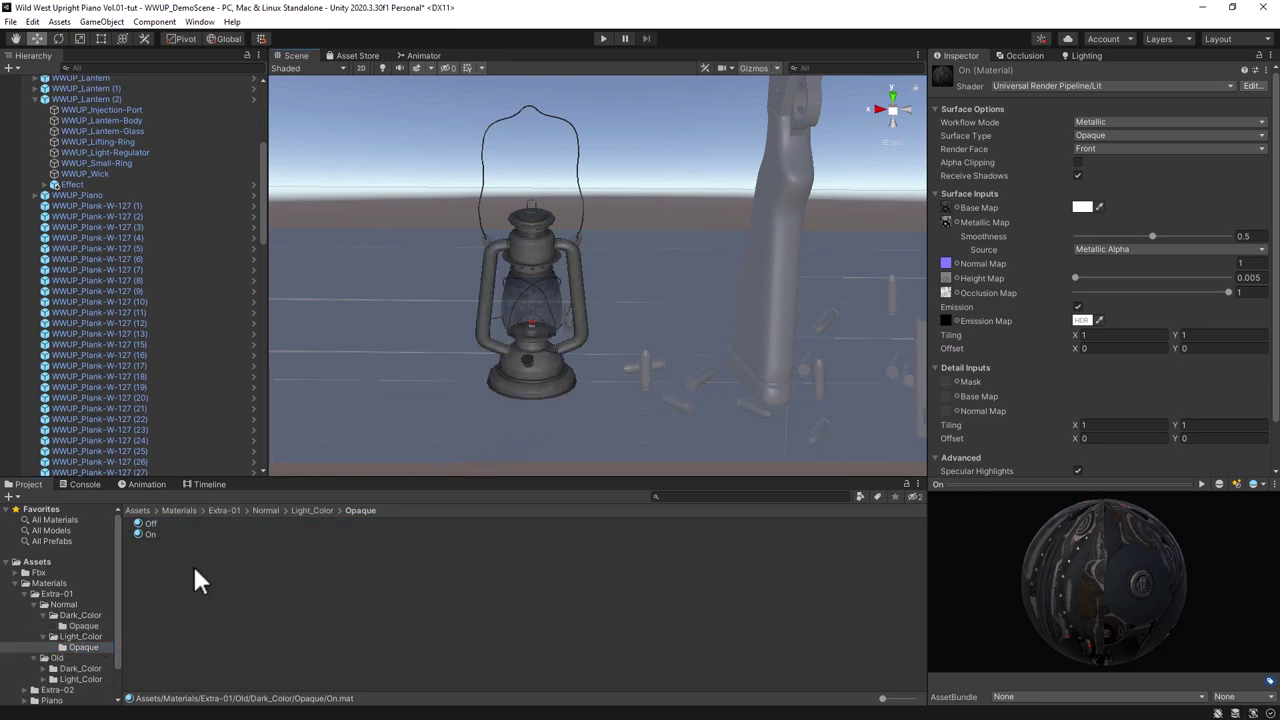
{"action": "left_click", "coordinate": [80, 635]}
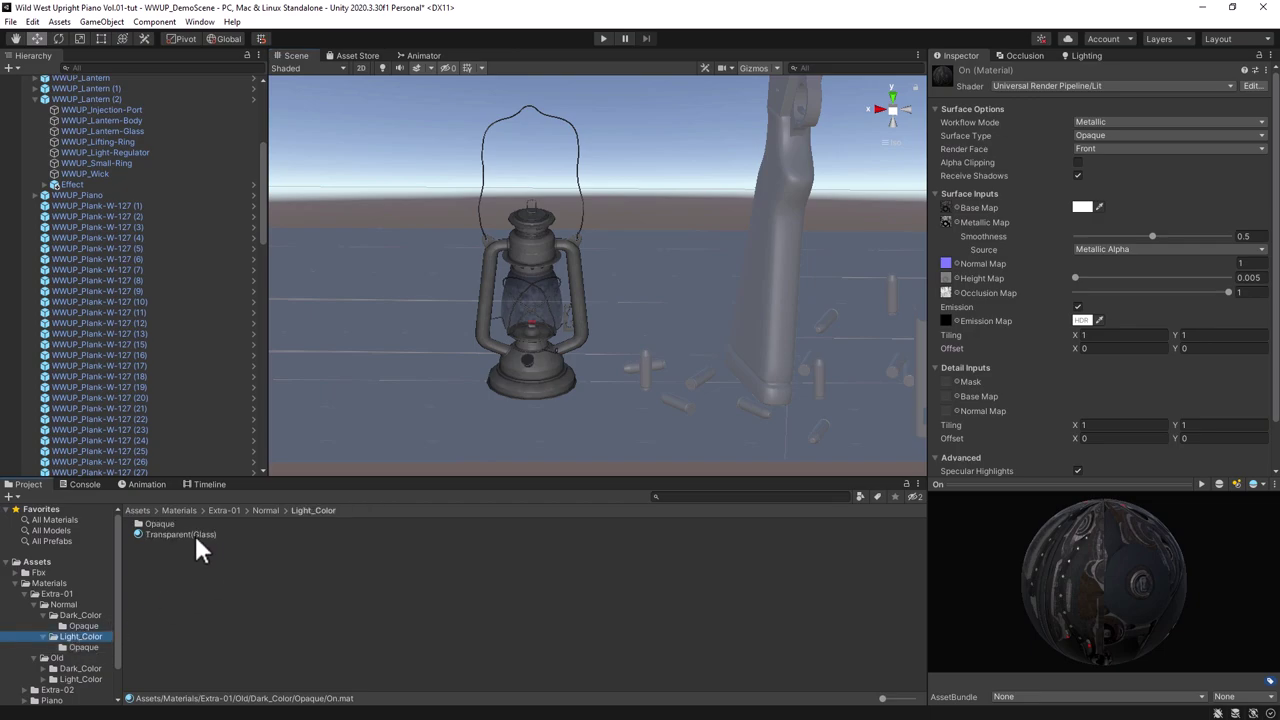
{"action": "mouse_move", "coordinate": [194, 533]}
{"action": "left_mouse_down"}
{"action": "mouse_move", "coordinate": [261, 517]}
{"action": "mouse_move", "coordinate": [531, 315]}
{"action": "left_mouse_up"}
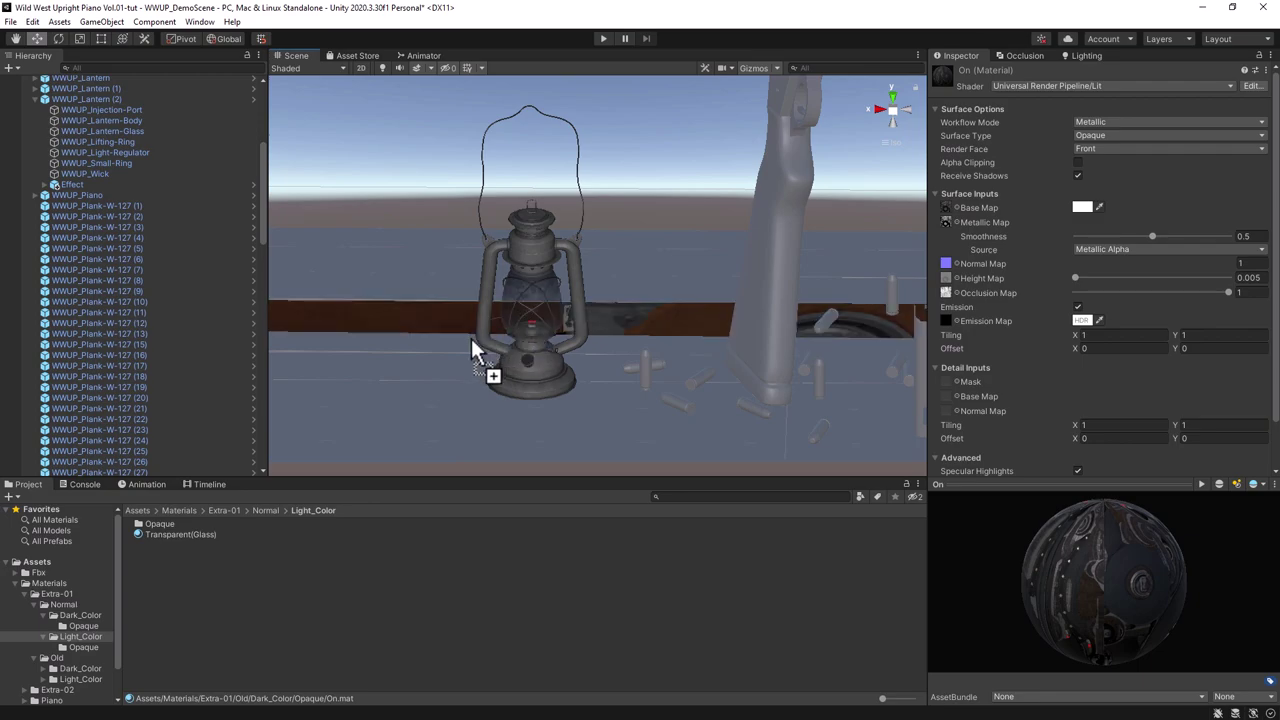
{"action": "mouse_move", "coordinate": [531, 318]}
{"action": "left_mouse_down"}
{"action": "mouse_move", "coordinate": [135, 595]}
{"action": "mouse_move", "coordinate": [540, 311]}
{"action": "left_mouse_up"}
{"action": "left_click_drag", "start_coordinate": [540, 307], "coordinate": [540, 307]}
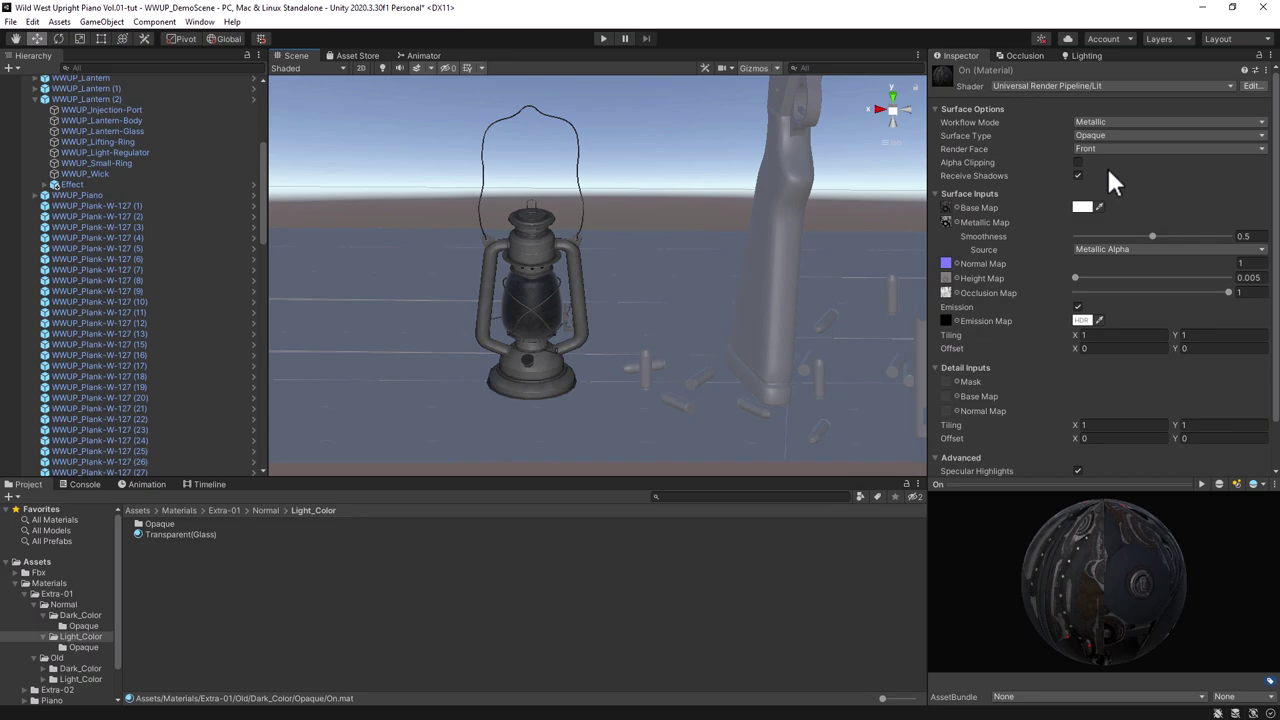
{"action": "left_click", "coordinate": [183, 537]}
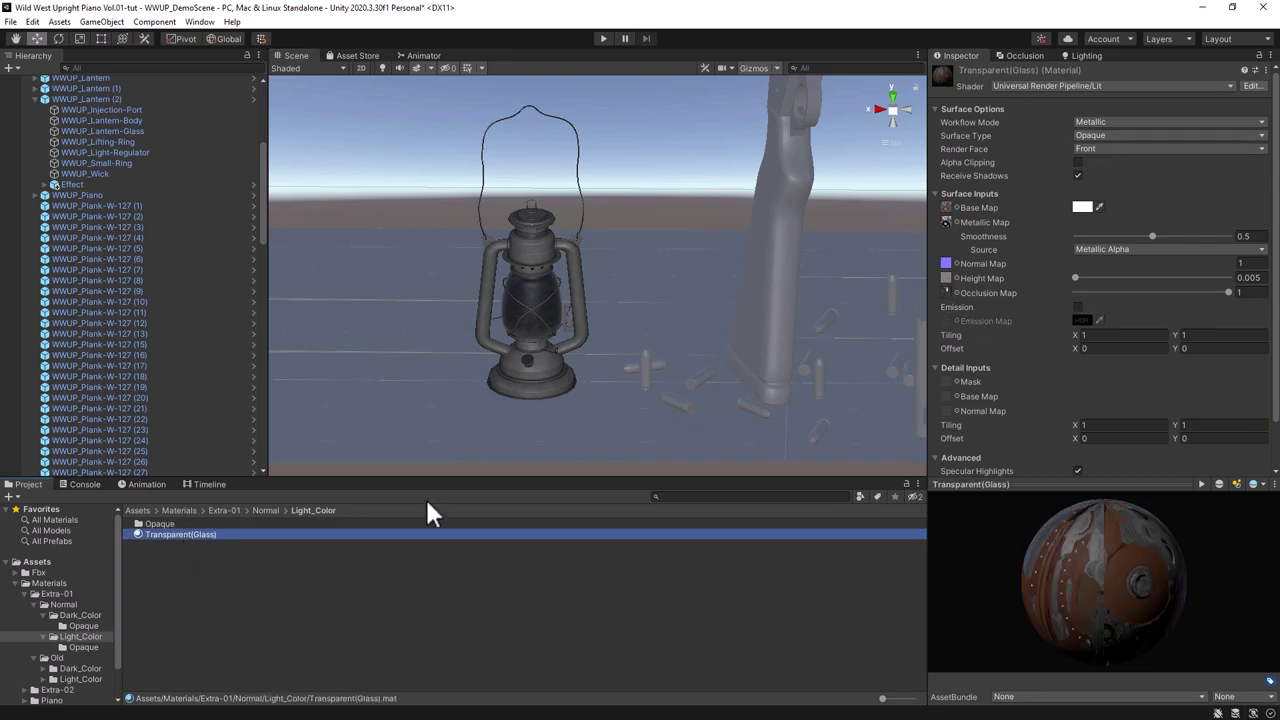
Set Transparent(Glass) to Transparent surface type, smoothness 0.768, and a white base colour.
{"action": "left_click", "coordinate": [1110, 135]}
{"action": "left_click", "coordinate": [1122, 164]}
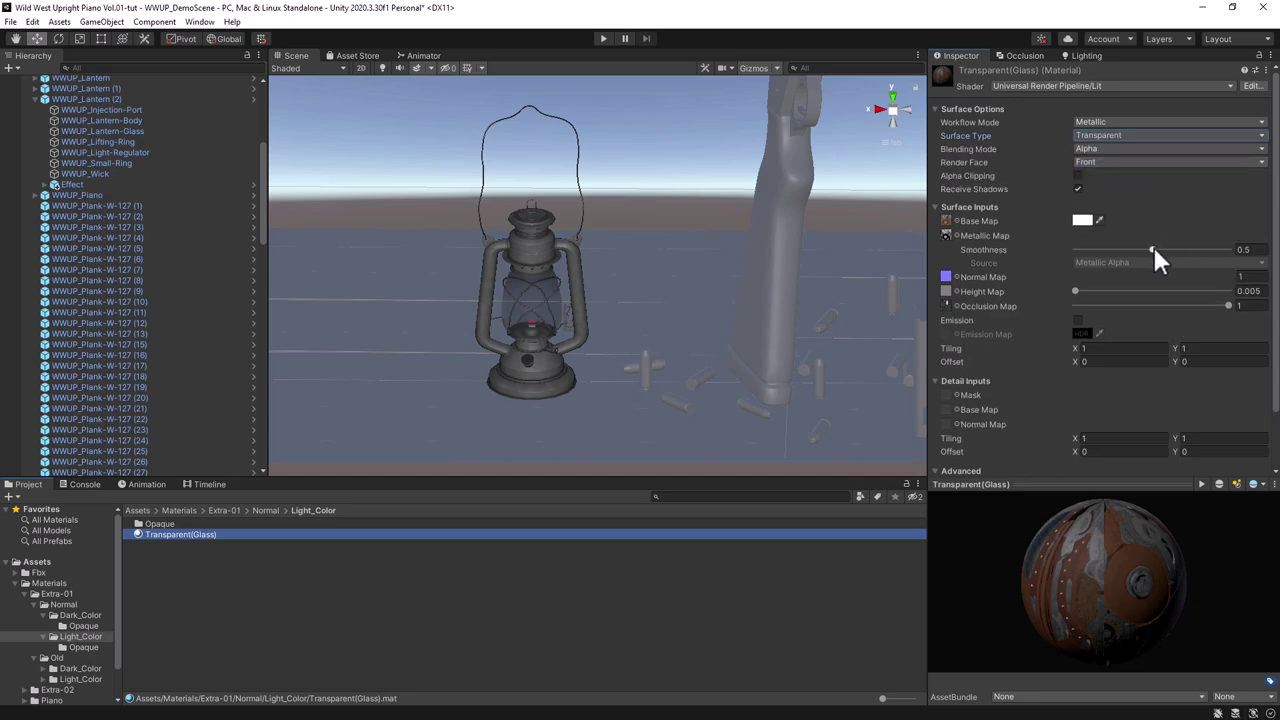
{"action": "left_click_drag", "start_coordinate": [1153, 249], "coordinate": [1194, 249]}
{"action": "left_click", "coordinate": [1083, 220]}
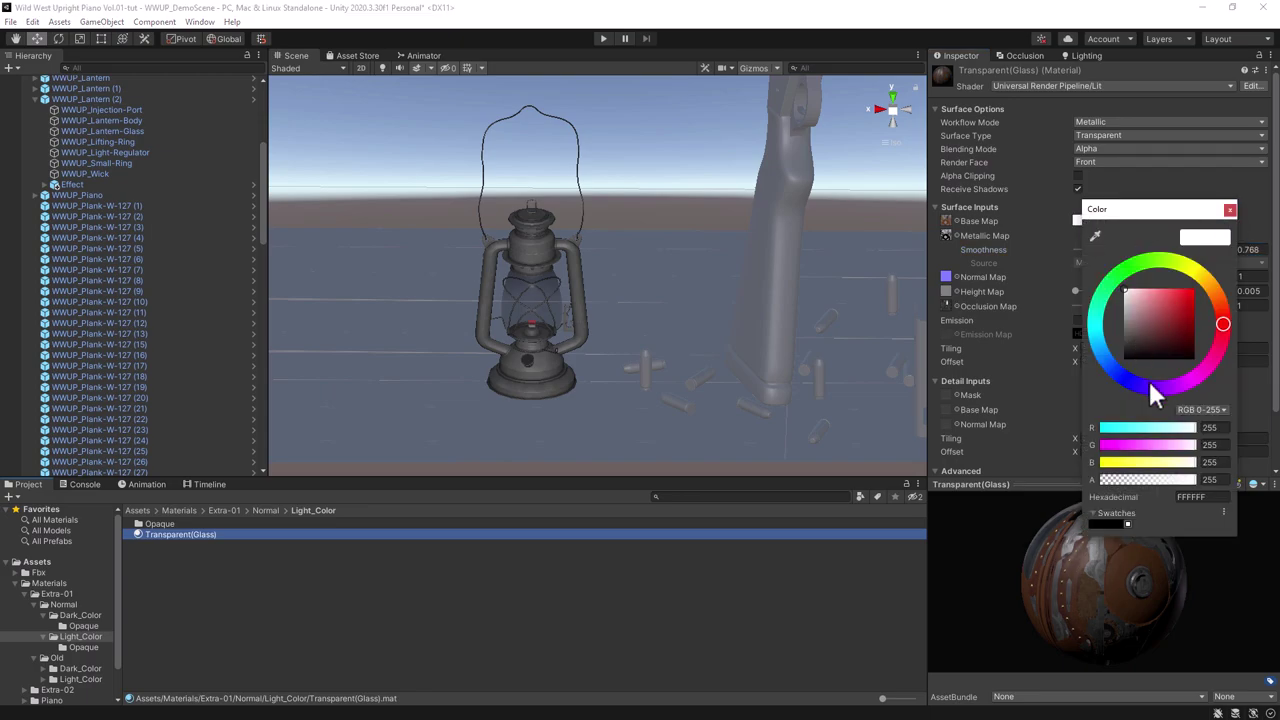
{"action": "left_click_drag", "start_coordinate": [1134, 299], "coordinate": [1144, 326]}
{"action": "left_click_drag", "start_coordinate": [1141, 336], "coordinate": [1138, 331]}
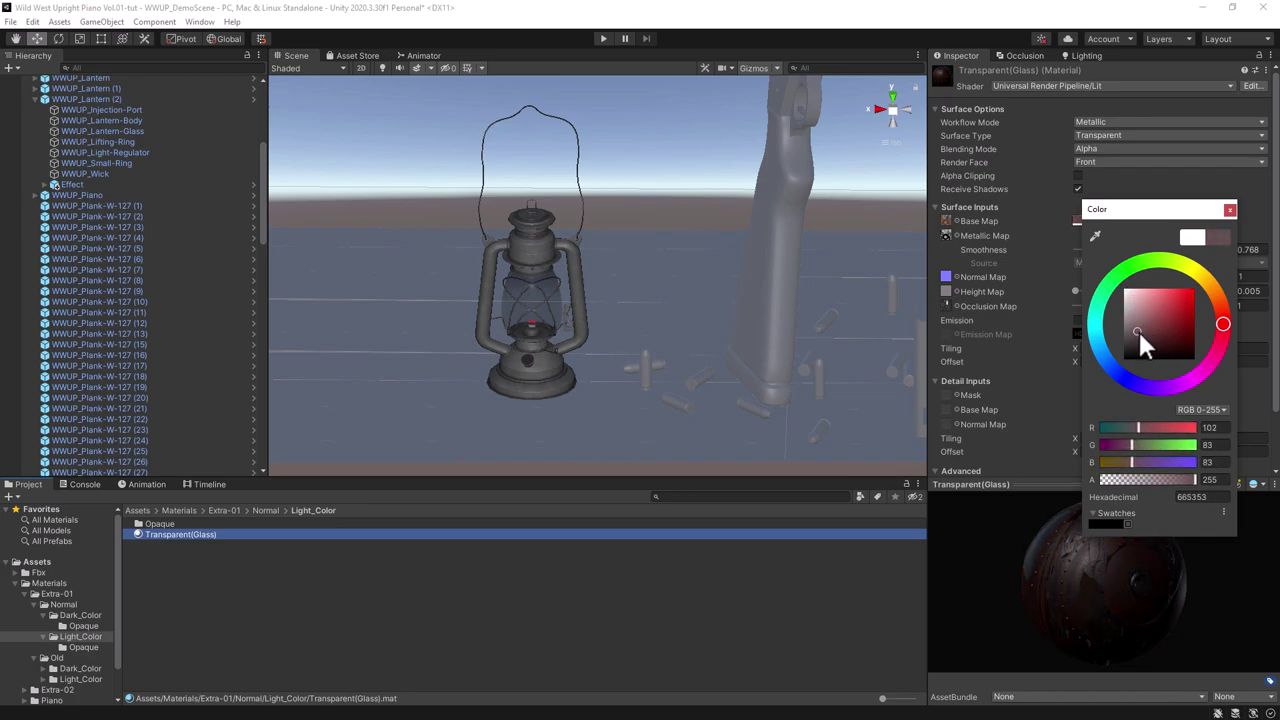
{"action": "mouse_move", "coordinate": [1178, 480]}
{"action": "left_mouse_down"}
{"action": "mouse_move", "coordinate": [1156, 480]}
{"action": "mouse_move", "coordinate": [1201, 474]}
{"action": "left_mouse_up"}
{"action": "left_click_drag", "start_coordinate": [1137, 332], "coordinate": [1122, 294]}
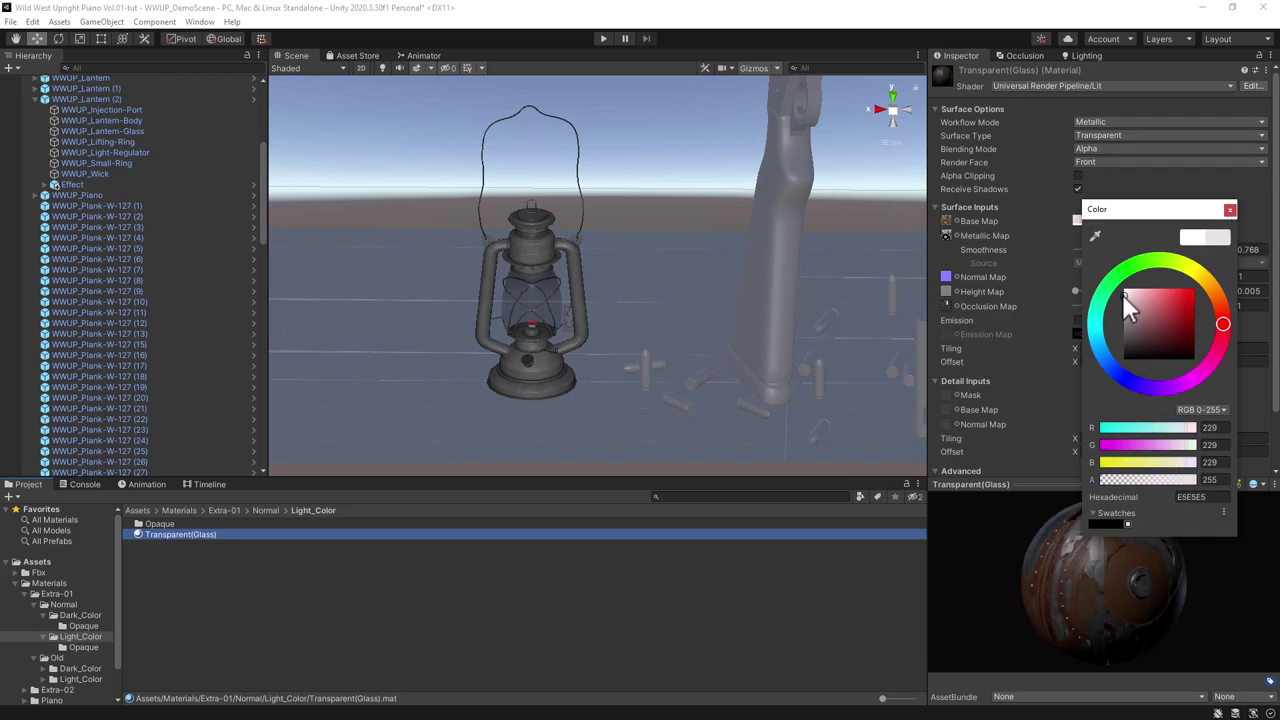
{"action": "left_click", "coordinate": [1229, 209]}
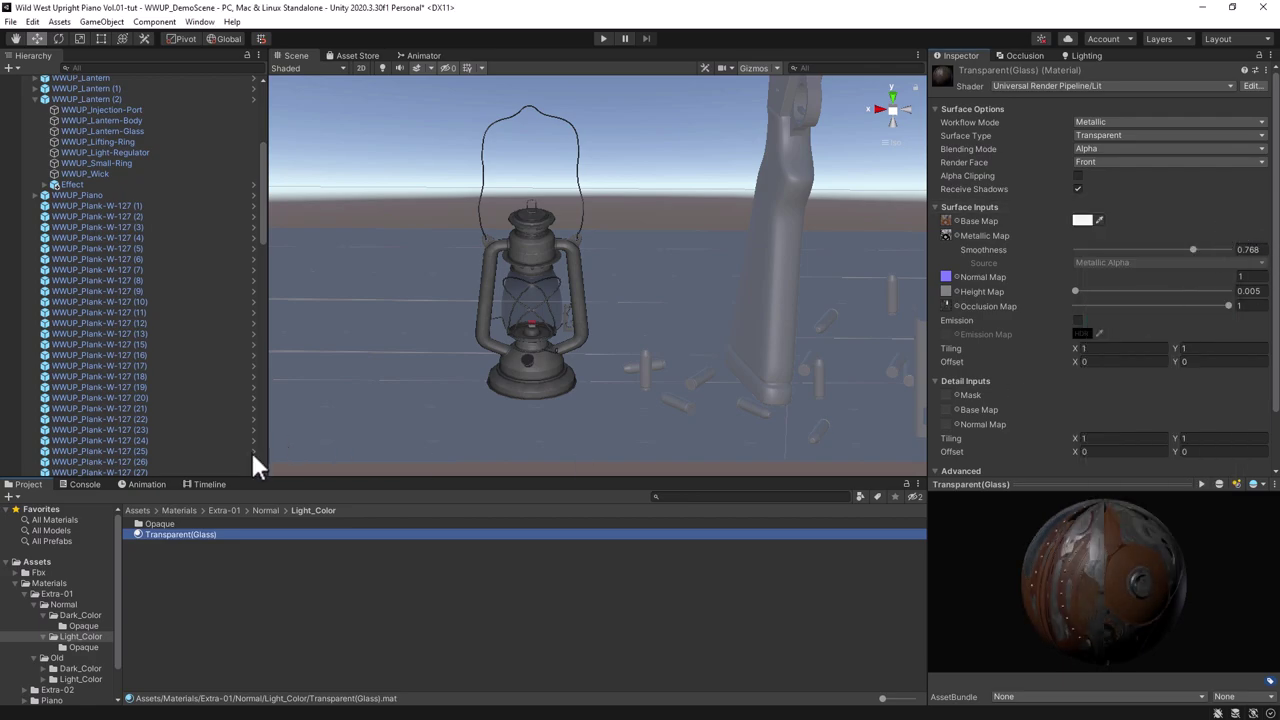
Put the Normal Dark_Color On, then Normal Light_Color Off material on the cowboy hat.
{"action": "scroll", "coordinate": [513, 353], "scroll_direction": "down", "scroll_amount": 3}
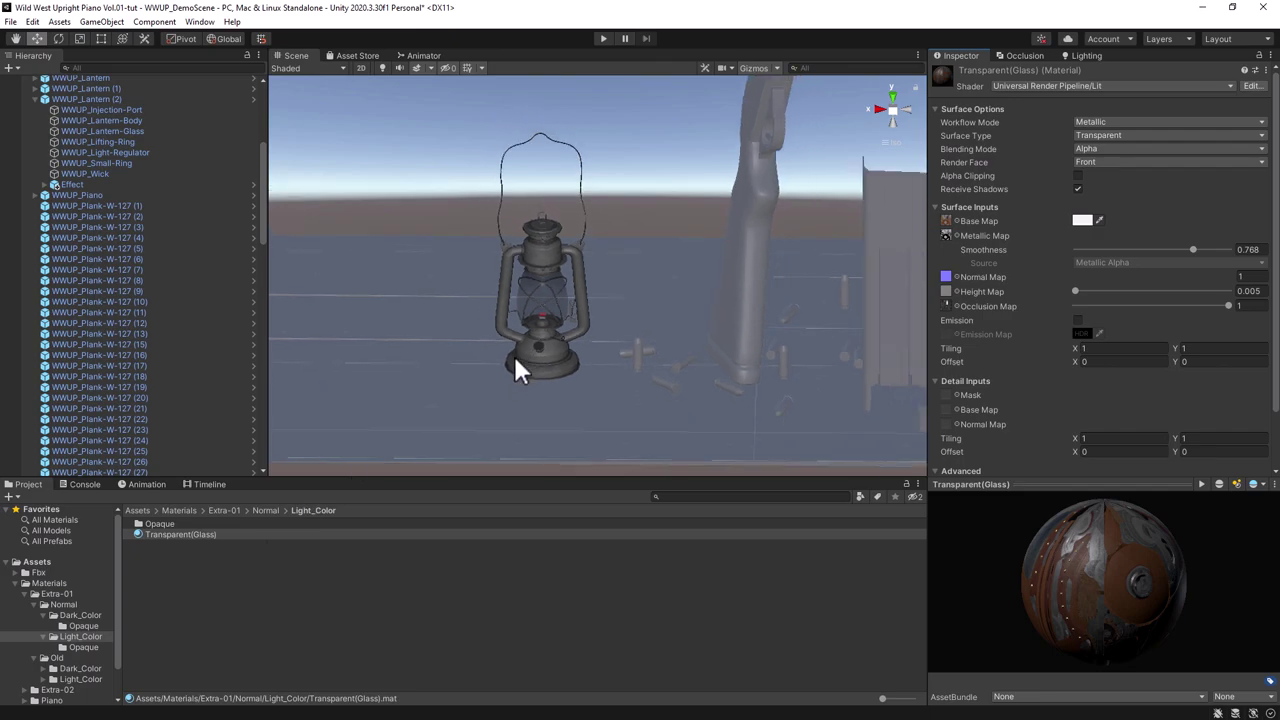
{"action": "mouse_move", "coordinate": [513, 353]}
{"action": "right_mouse_down"}
{"action": "mouse_move", "coordinate": [537, 352]}
{"action": "mouse_move", "coordinate": [672, 256]}
{"action": "right_mouse_up"}
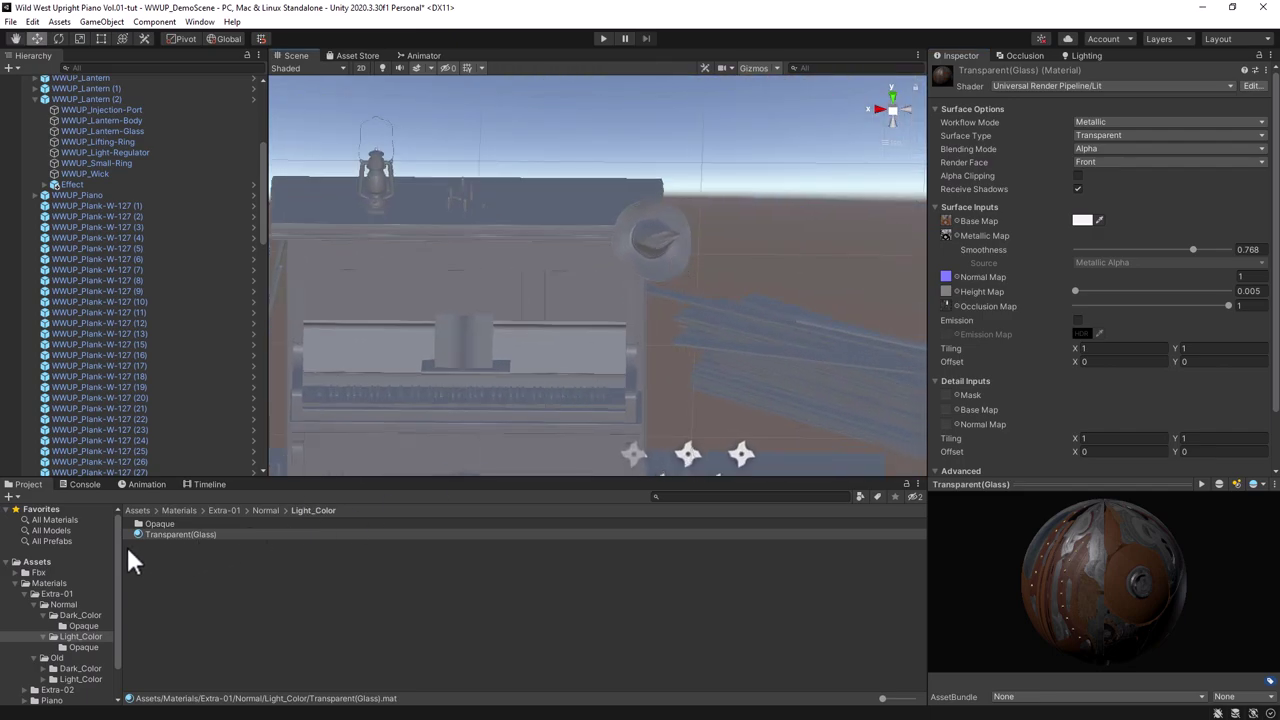
{"action": "left_click", "coordinate": [84, 625]}
{"action": "left_click_drag", "start_coordinate": [163, 530], "coordinate": [654, 255]}
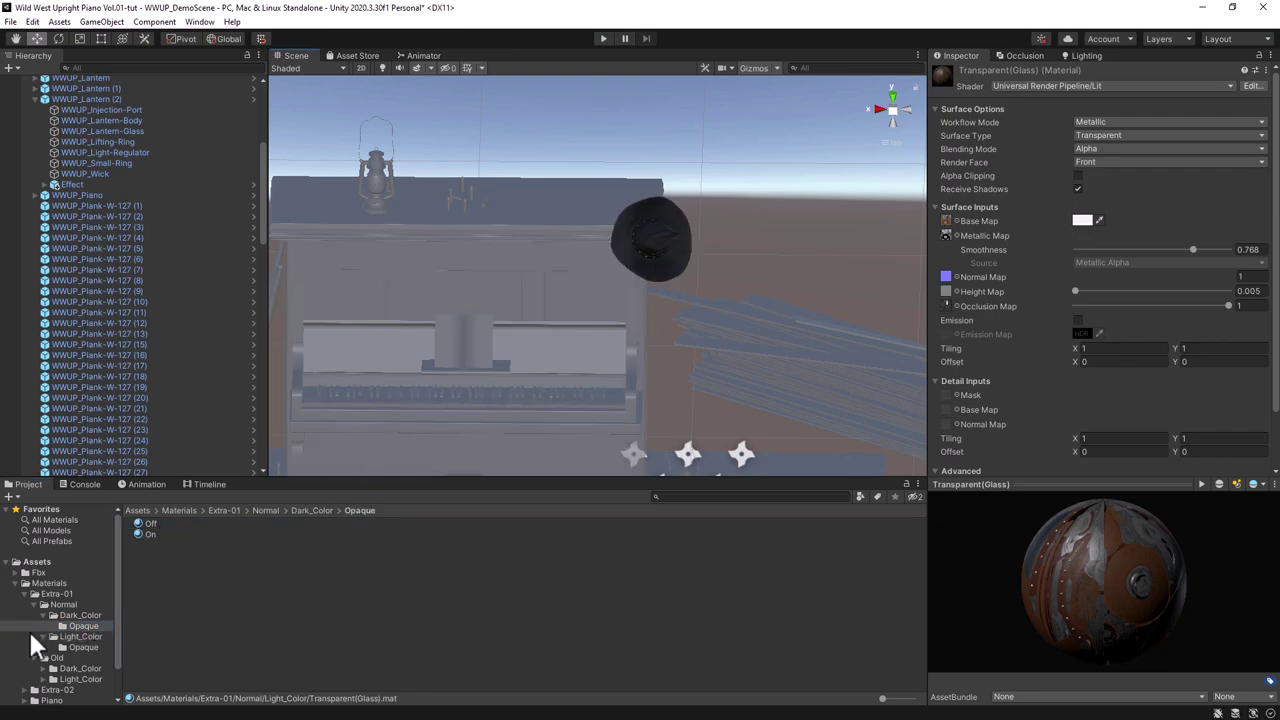
{"action": "left_click", "coordinate": [81, 645]}
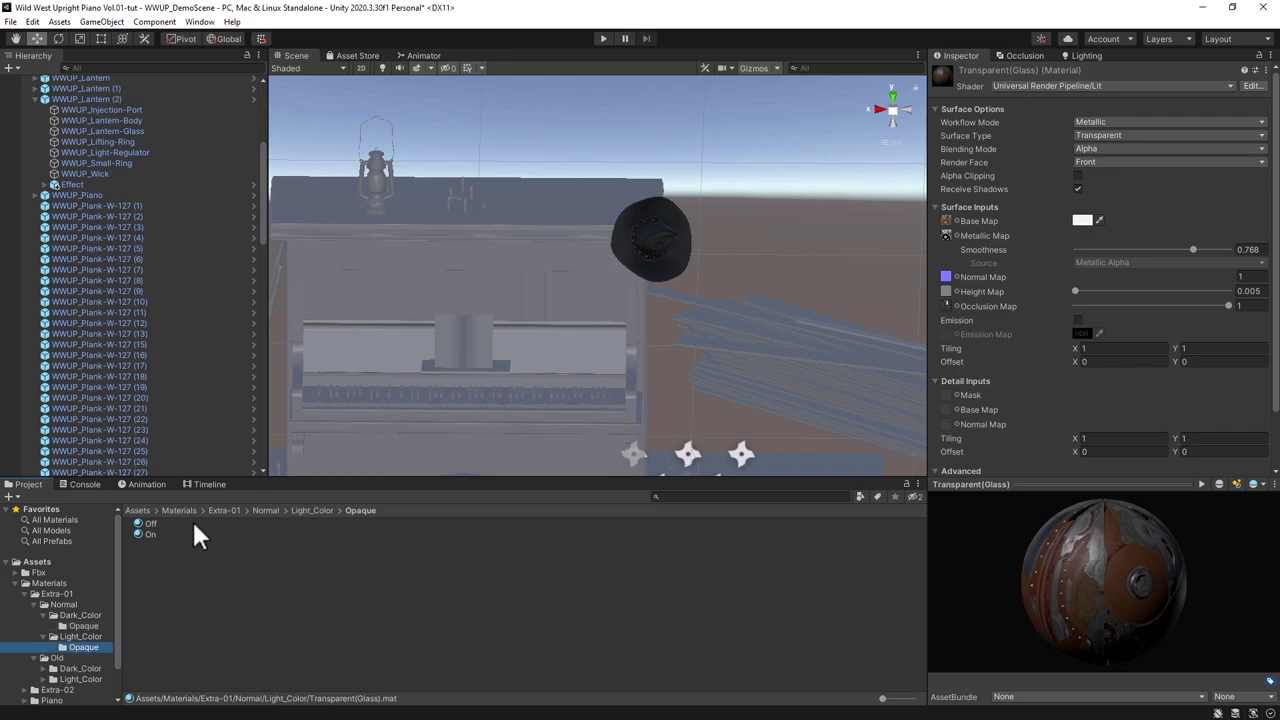
{"action": "mouse_move", "coordinate": [160, 522]}
{"action": "left_mouse_down"}
{"action": "mouse_move", "coordinate": [665, 307]}
{"action": "mouse_move", "coordinate": [667, 265]}
{"action": "left_mouse_up"}
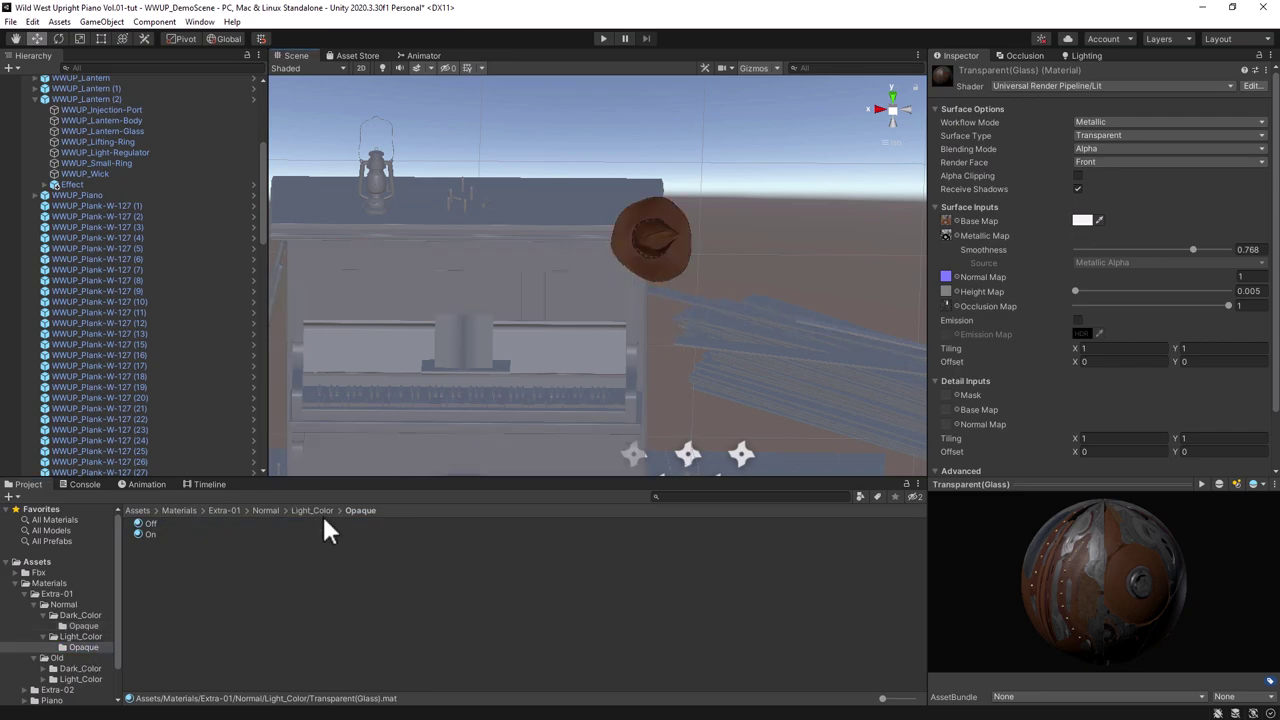
{"action": "left_click", "coordinate": [43, 615]}
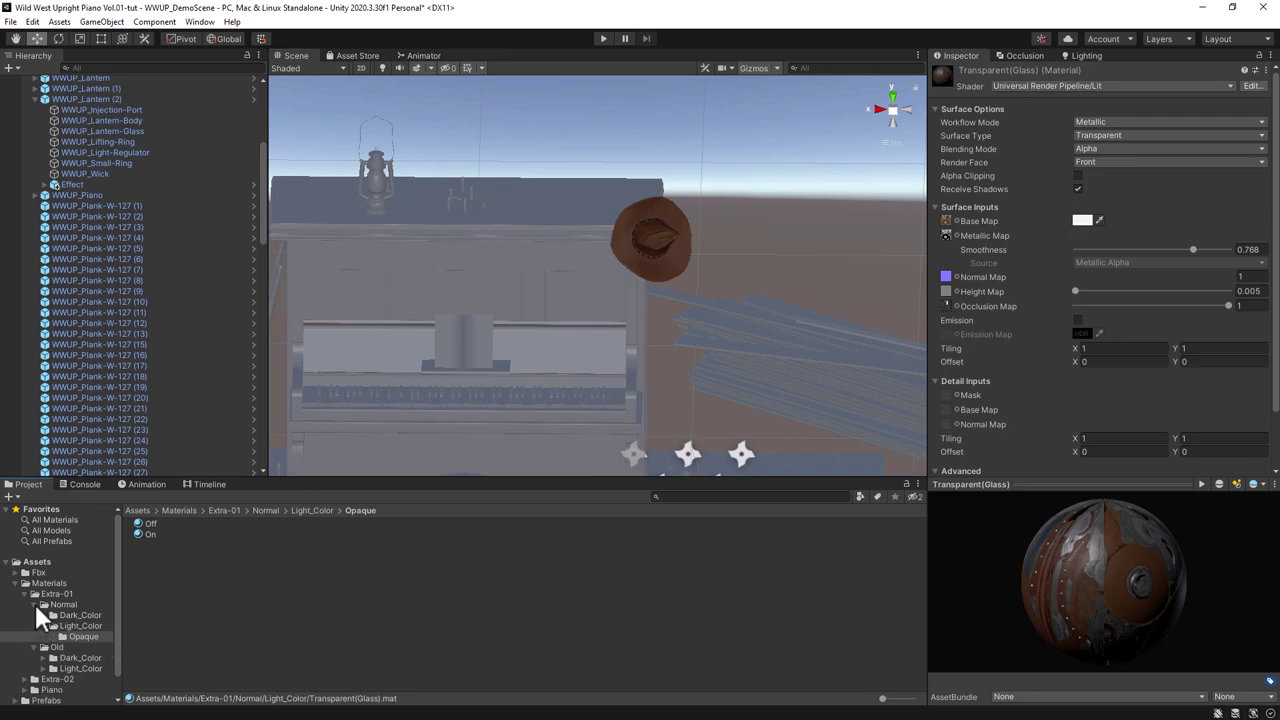
{"action": "left_click", "coordinate": [35, 605]}
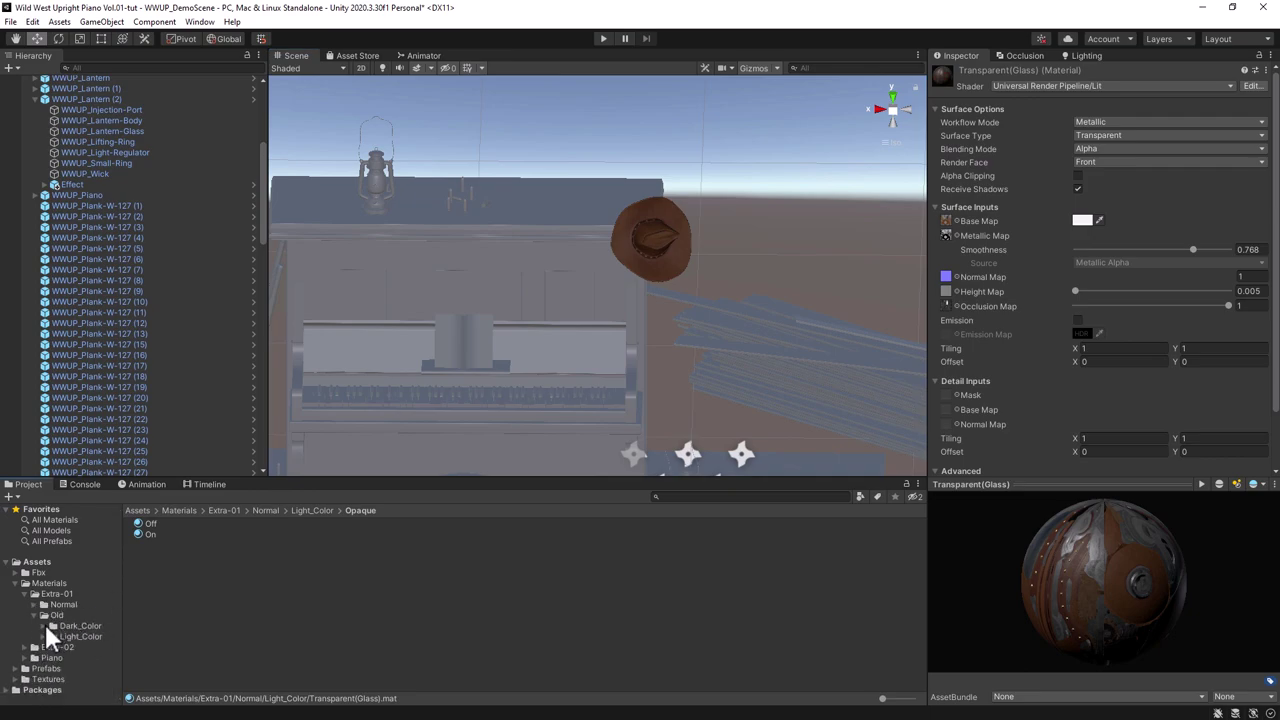
{"action": "left_click", "coordinate": [43, 625]}
Put the Old Dark_Color On, then Old Light_Color Off material on the cowboy hat.
{"action": "left_click", "coordinate": [75, 636]}
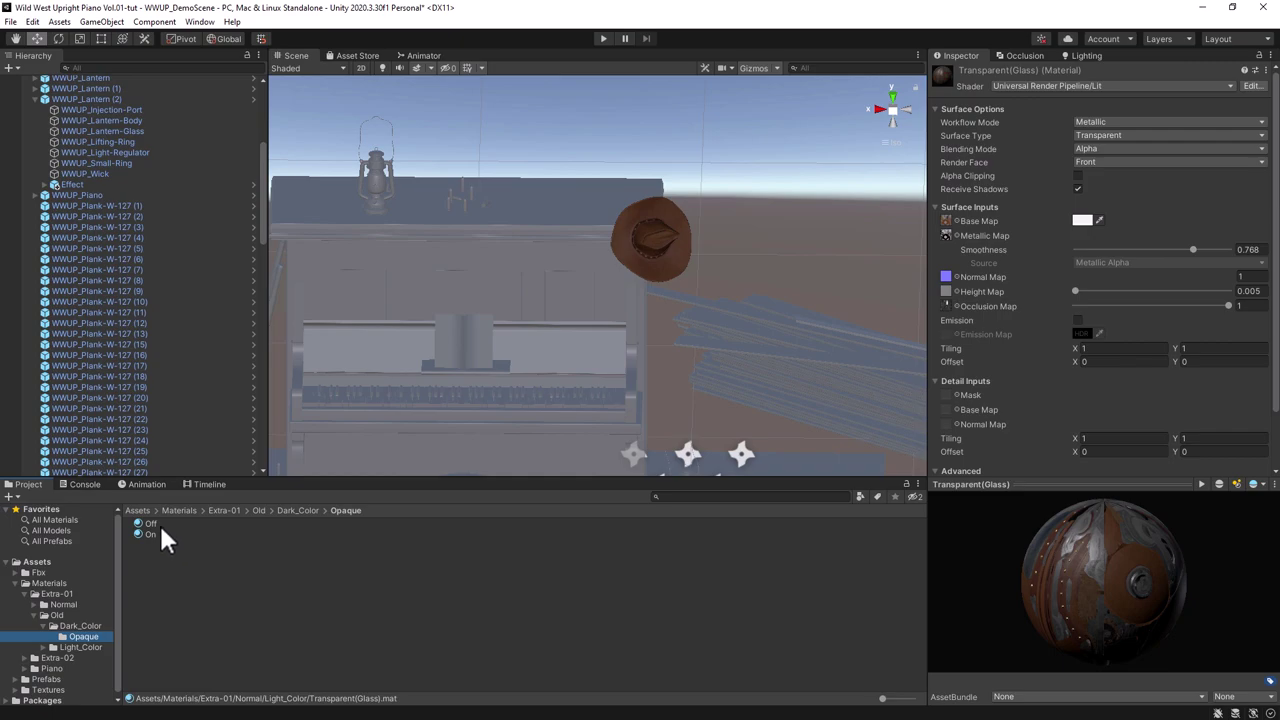
{"action": "left_click_drag", "start_coordinate": [150, 534], "coordinate": [662, 254]}
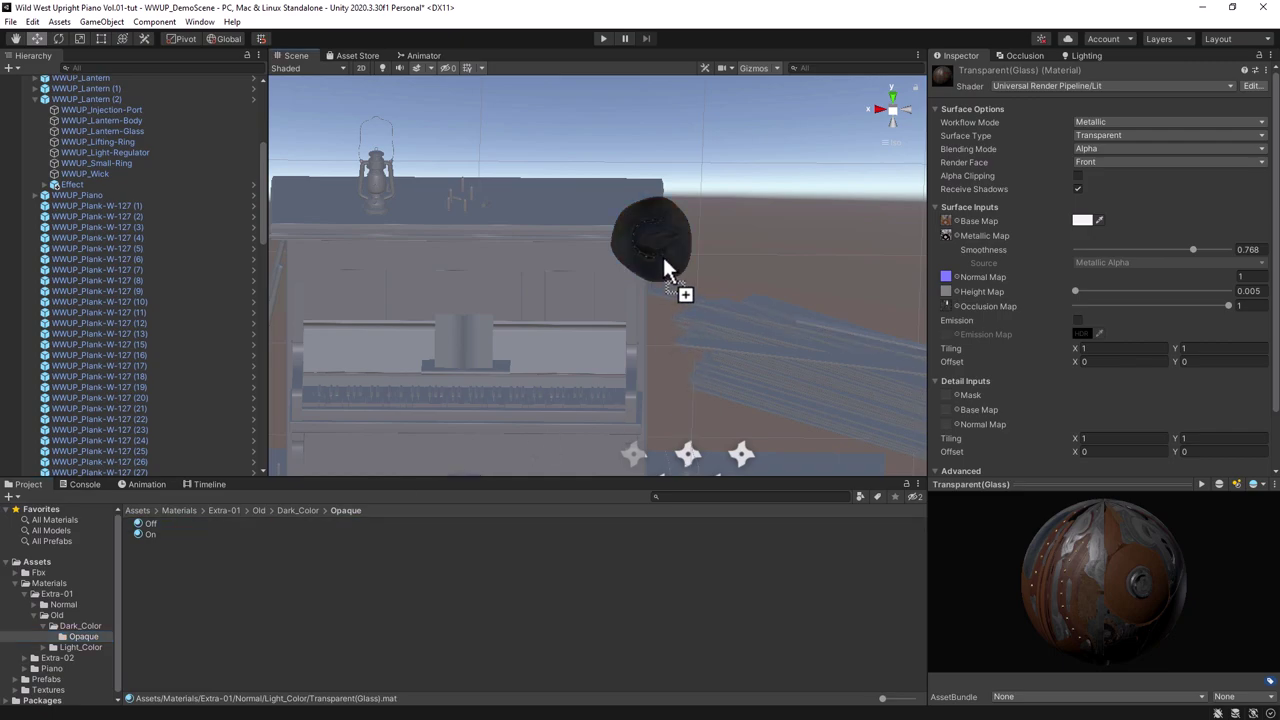
{"action": "left_click", "coordinate": [44, 647]}
{"action": "left_click_drag", "start_coordinate": [164, 531], "coordinate": [306, 510]}
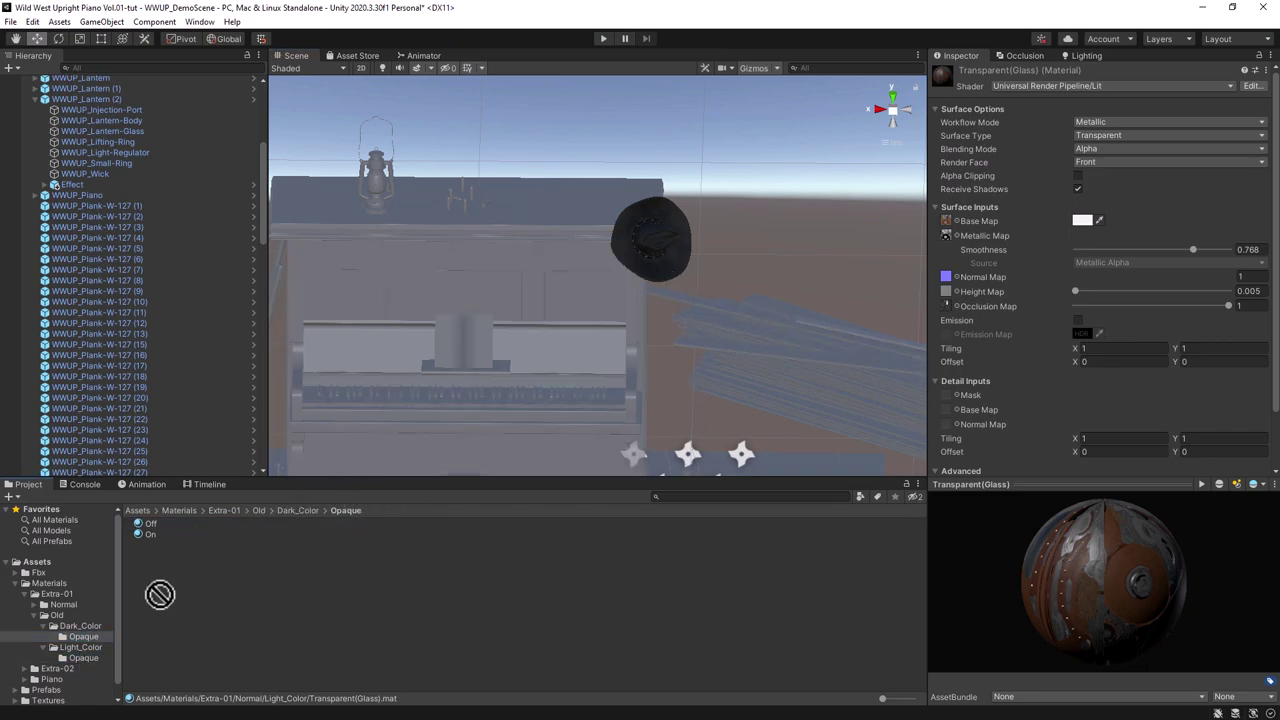
{"action": "left_click_drag", "start_coordinate": [306, 510], "coordinate": [160, 594]}
{"action": "left_click_drag", "start_coordinate": [155, 523], "coordinate": [431, 465]}
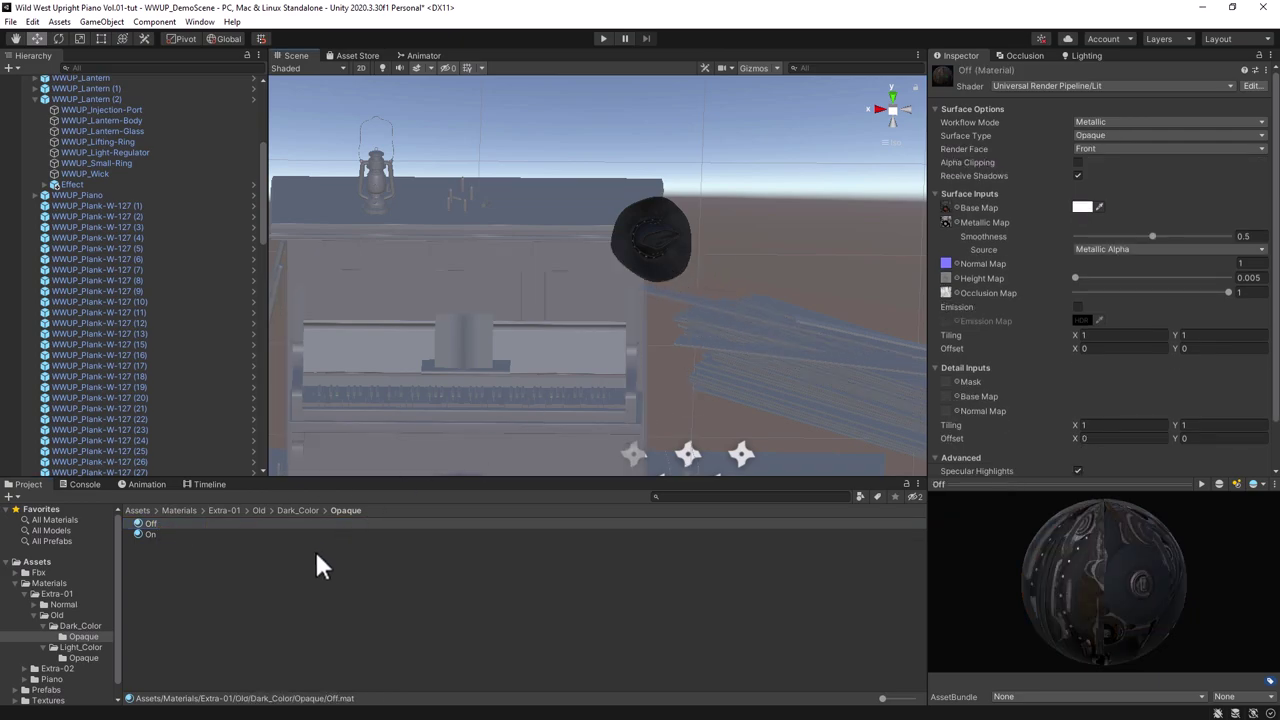
{"action": "left_click", "coordinate": [80, 657]}
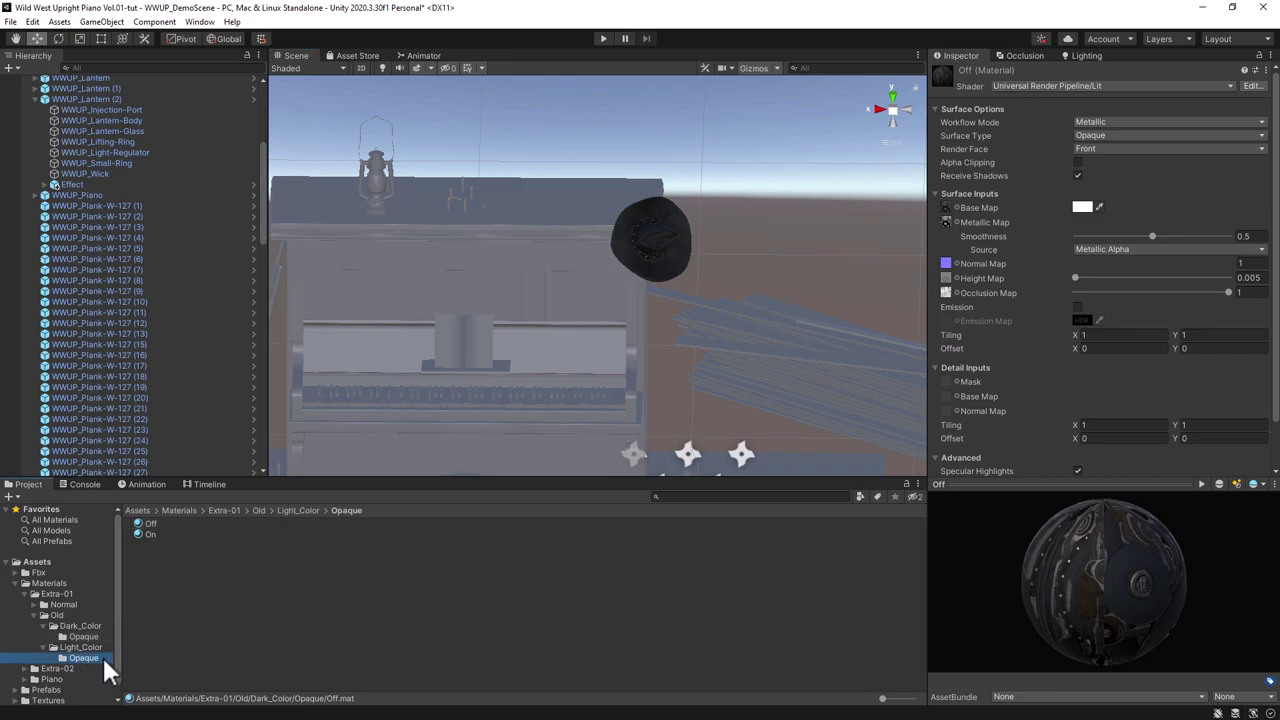
{"action": "left_click_drag", "start_coordinate": [150, 523], "coordinate": [668, 272]}
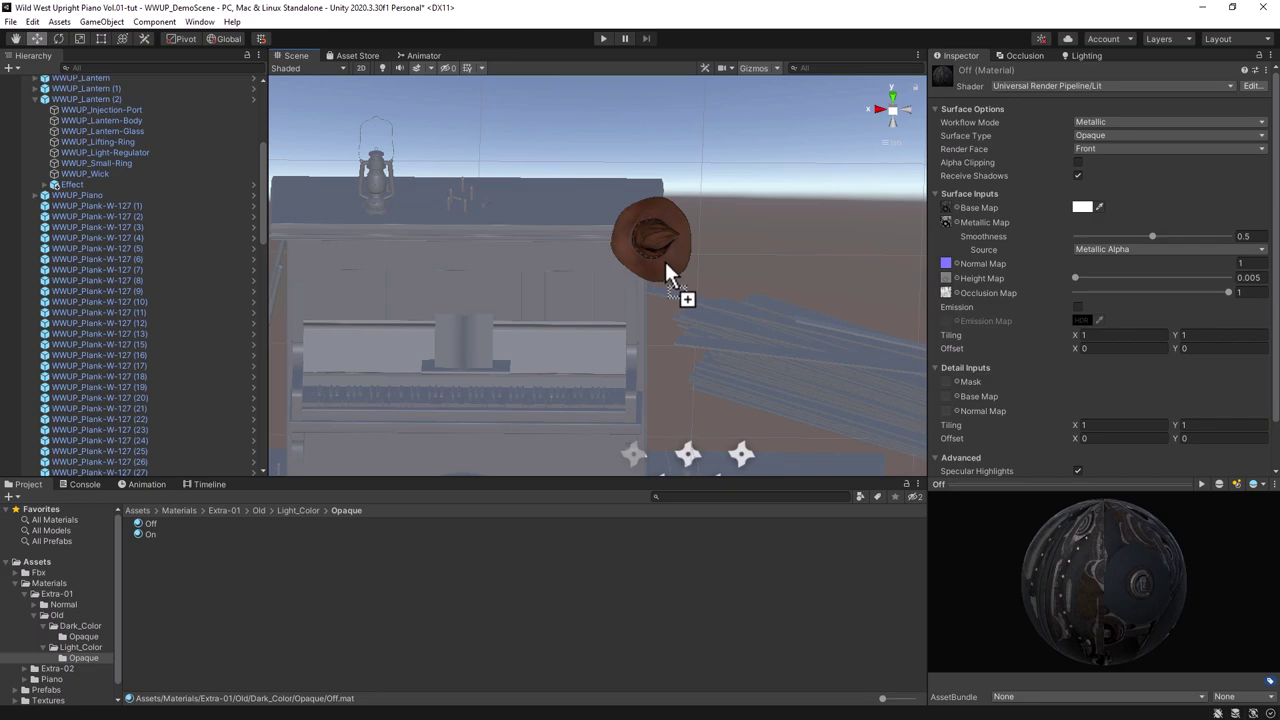
{"action": "left_click", "coordinate": [43, 627]}
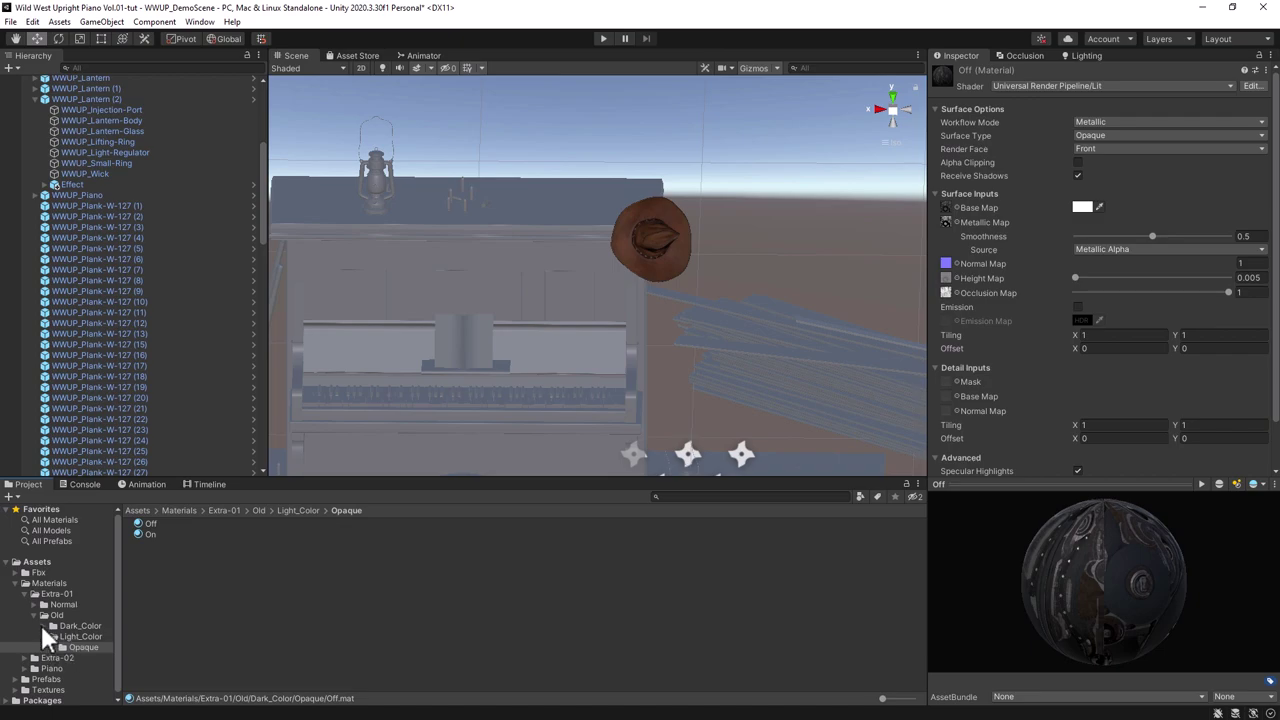
{"action": "left_click", "coordinate": [27, 595]}
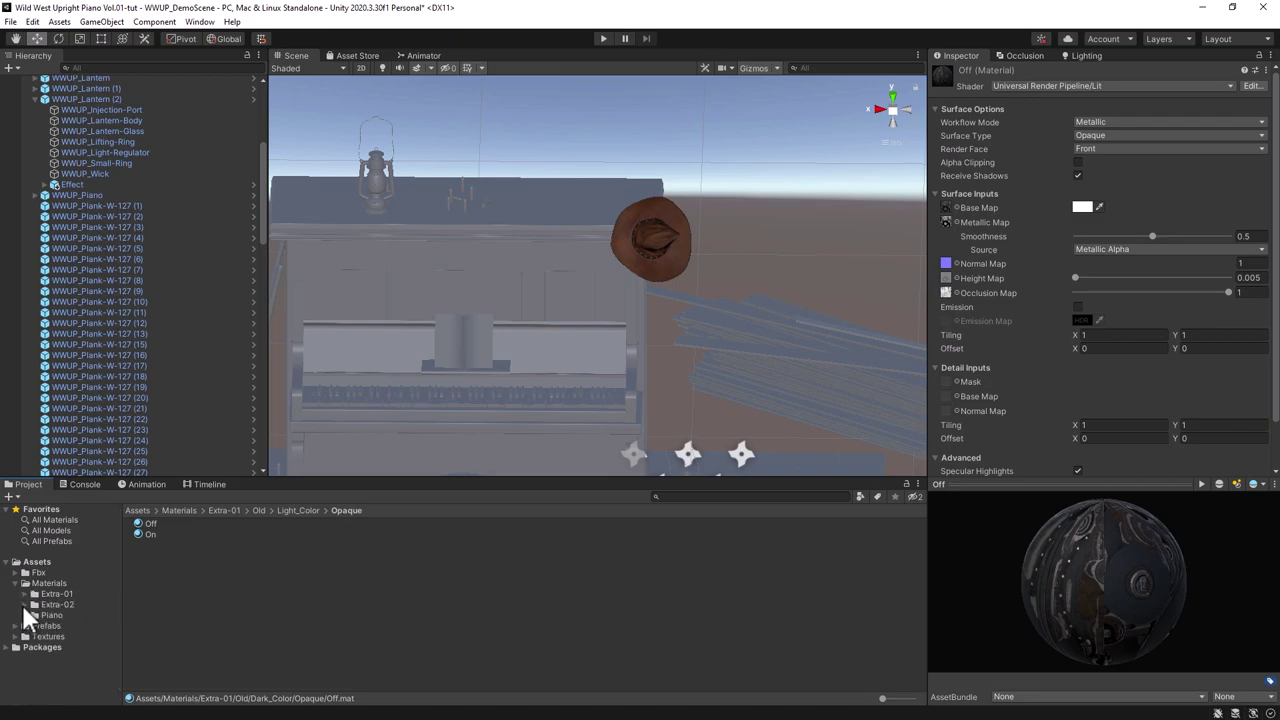
Try the Extra-02 Normal and Old colours on the rifle, settling on the orange Old Light_Color.
{"action": "left_click", "coordinate": [25, 605]}
{"action": "left_click", "coordinate": [60, 616]}
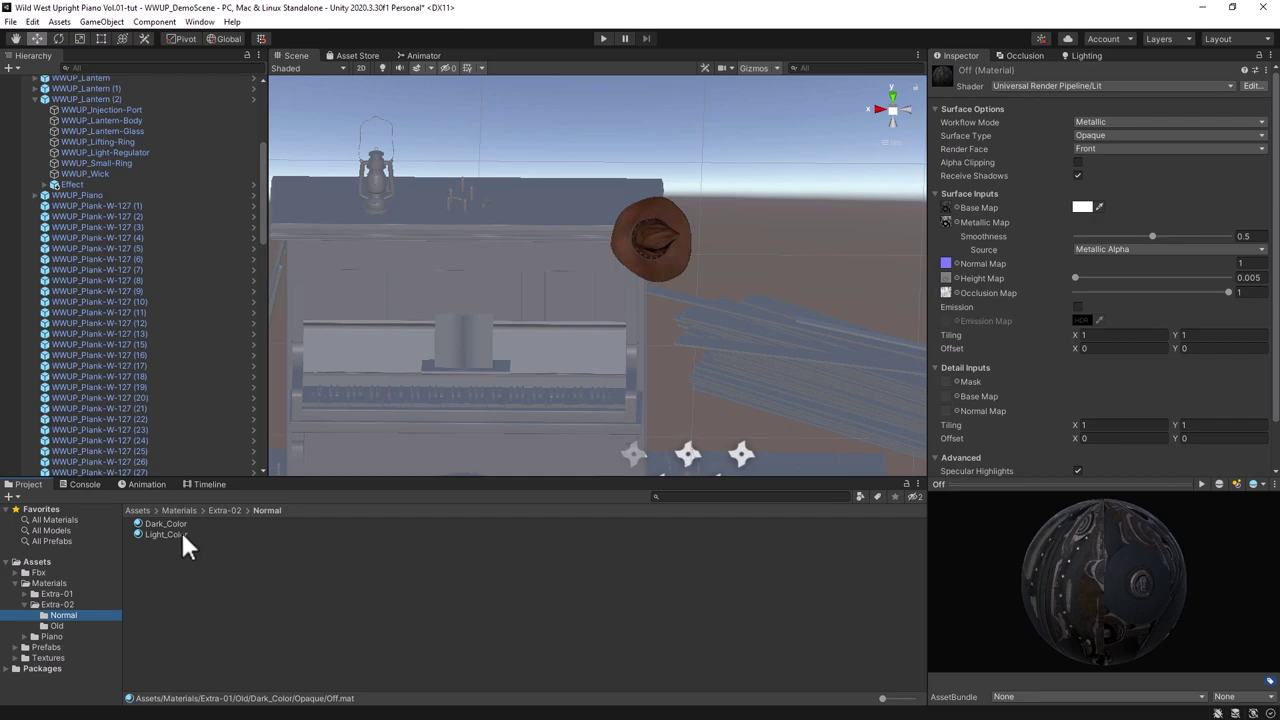
{"action": "mouse_move", "coordinate": [425, 375]}
{"action": "right_mouse_down"}
{"action": "mouse_move", "coordinate": [486, 381]}
{"action": "mouse_move", "coordinate": [514, 366]}
{"action": "right_mouse_up"}
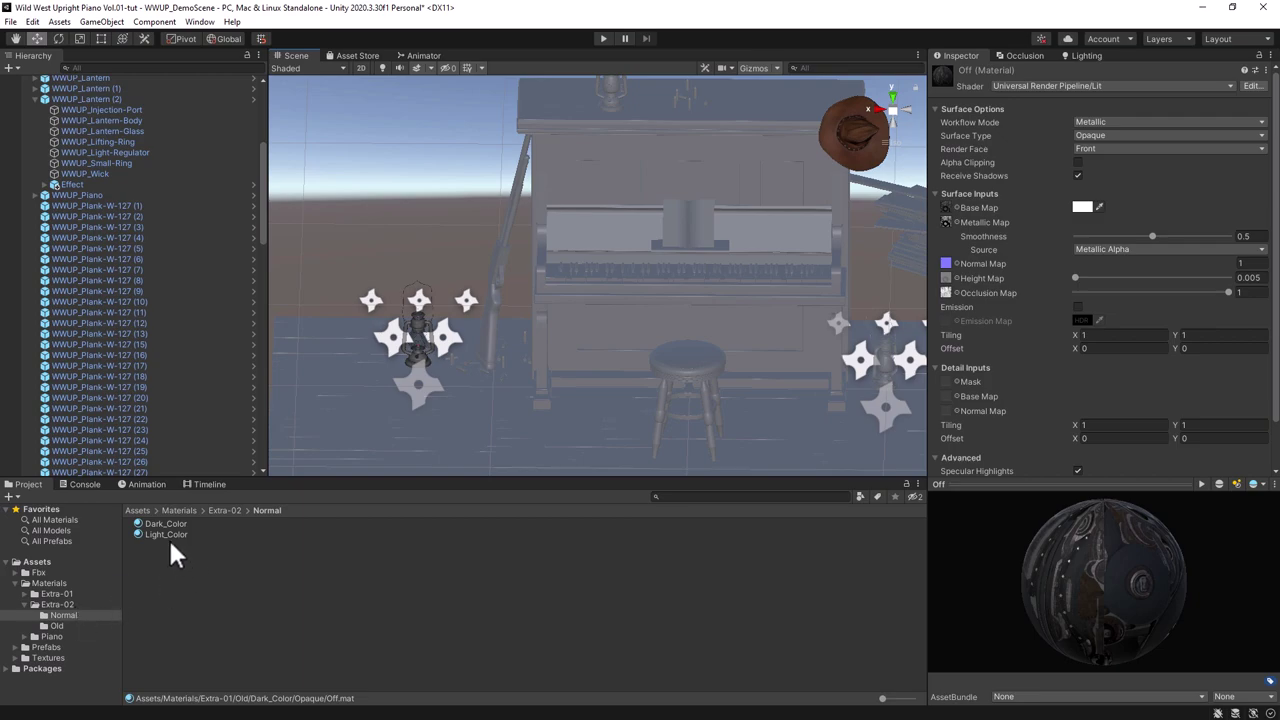
{"action": "mouse_move", "coordinate": [161, 522]}
{"action": "left_mouse_down"}
{"action": "mouse_move", "coordinate": [493, 324]}
{"action": "mouse_move", "coordinate": [589, 374]}
{"action": "left_mouse_up"}
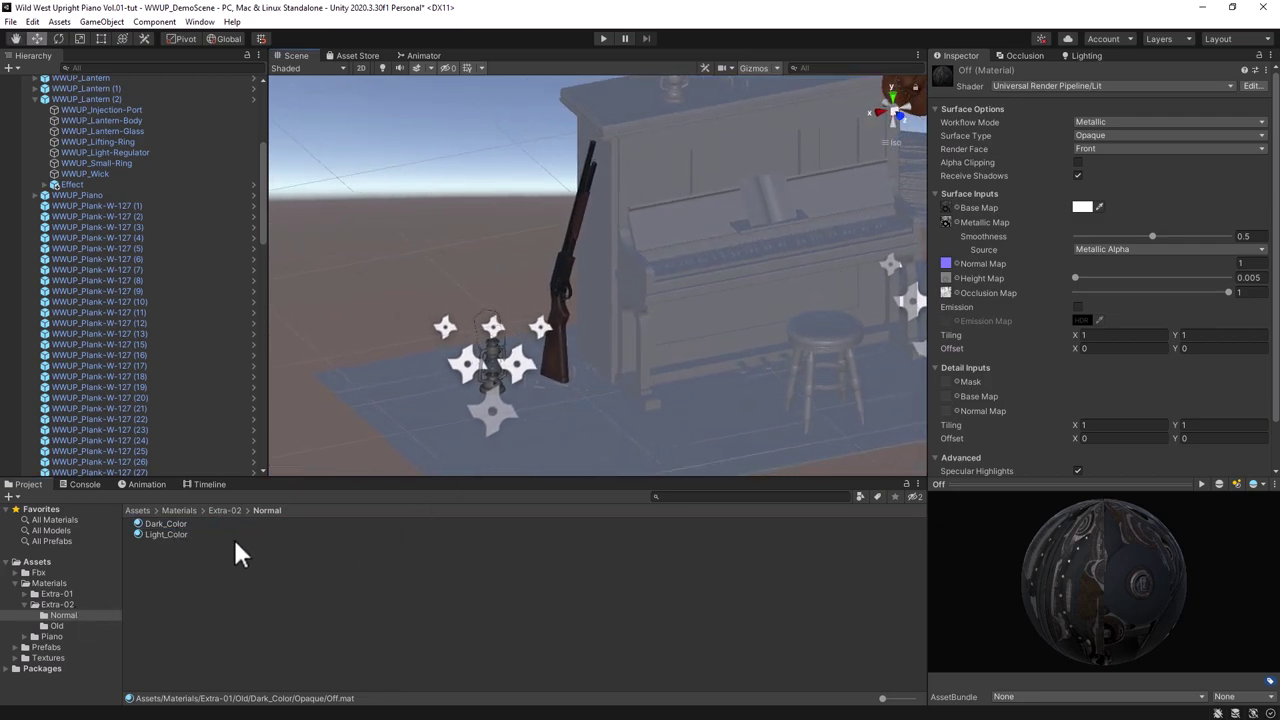
{"action": "left_click_drag", "start_coordinate": [170, 535], "coordinate": [575, 388]}
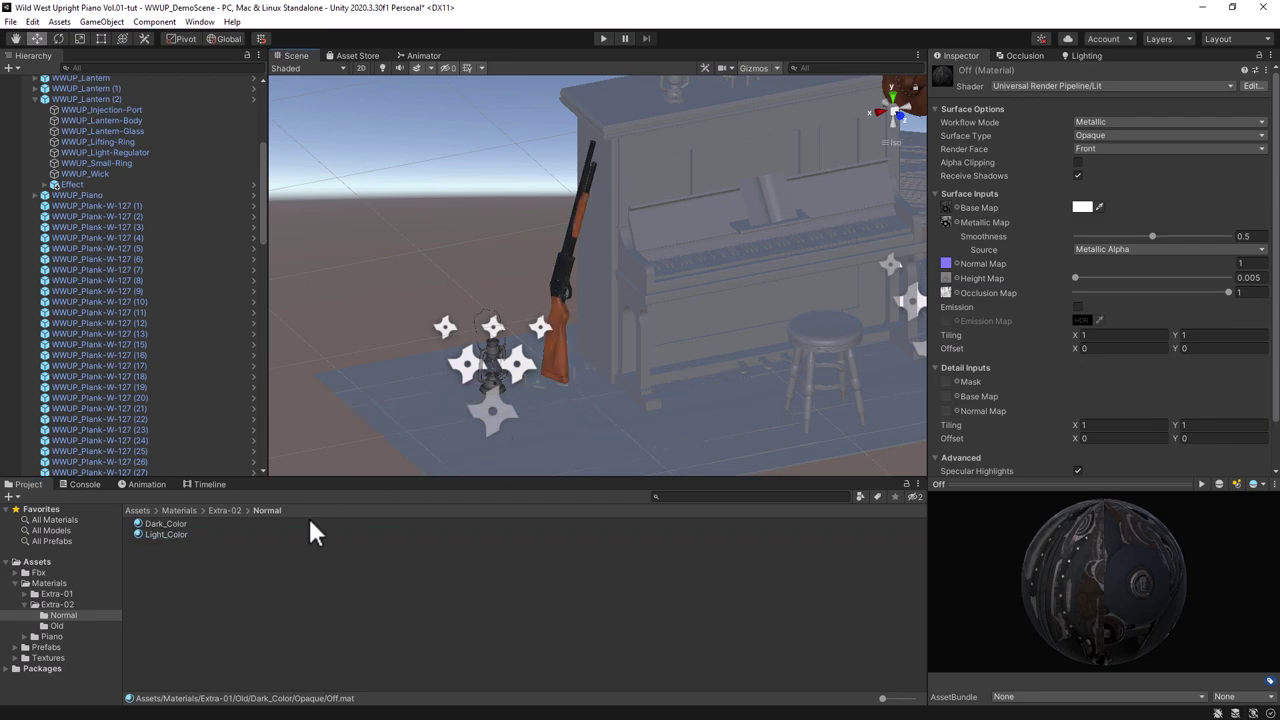
{"action": "left_click", "coordinate": [57, 625]}
{"action": "left_click_drag", "start_coordinate": [165, 523], "coordinate": [558, 360]}
{"action": "left_click_drag", "start_coordinate": [170, 528], "coordinate": [560, 368]}
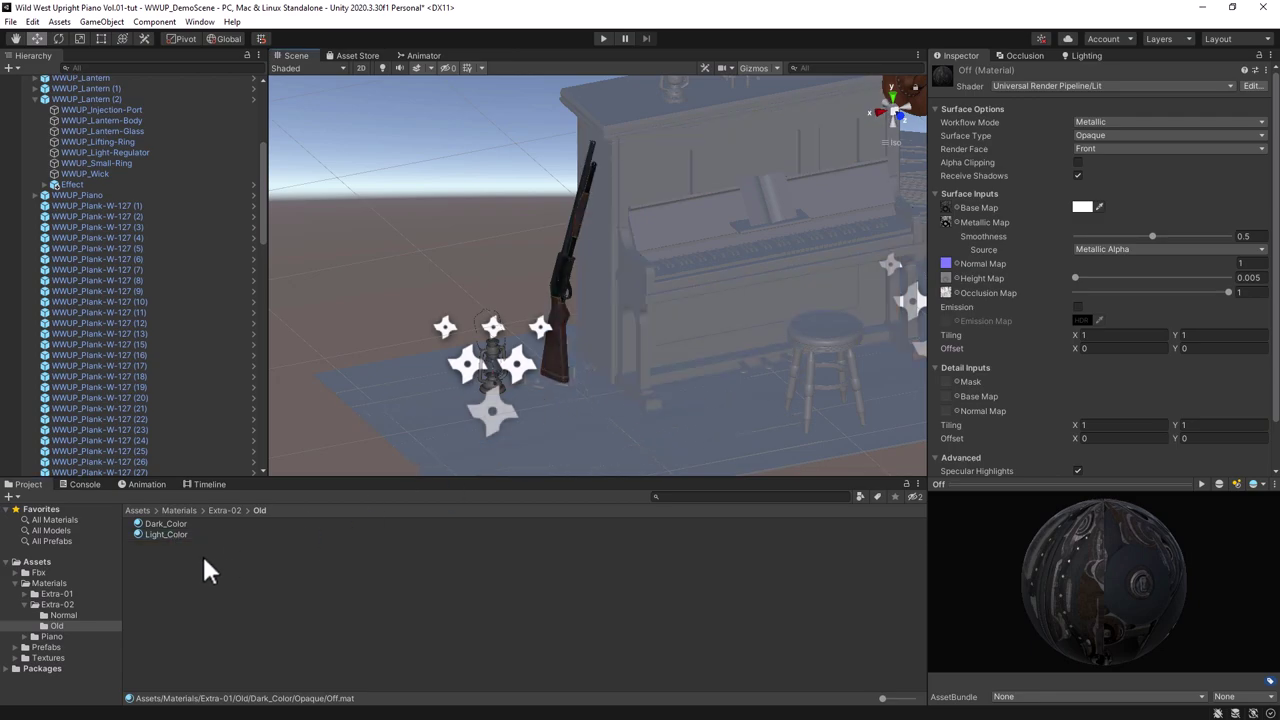
{"action": "left_click_drag", "start_coordinate": [184, 545], "coordinate": [566, 366]}
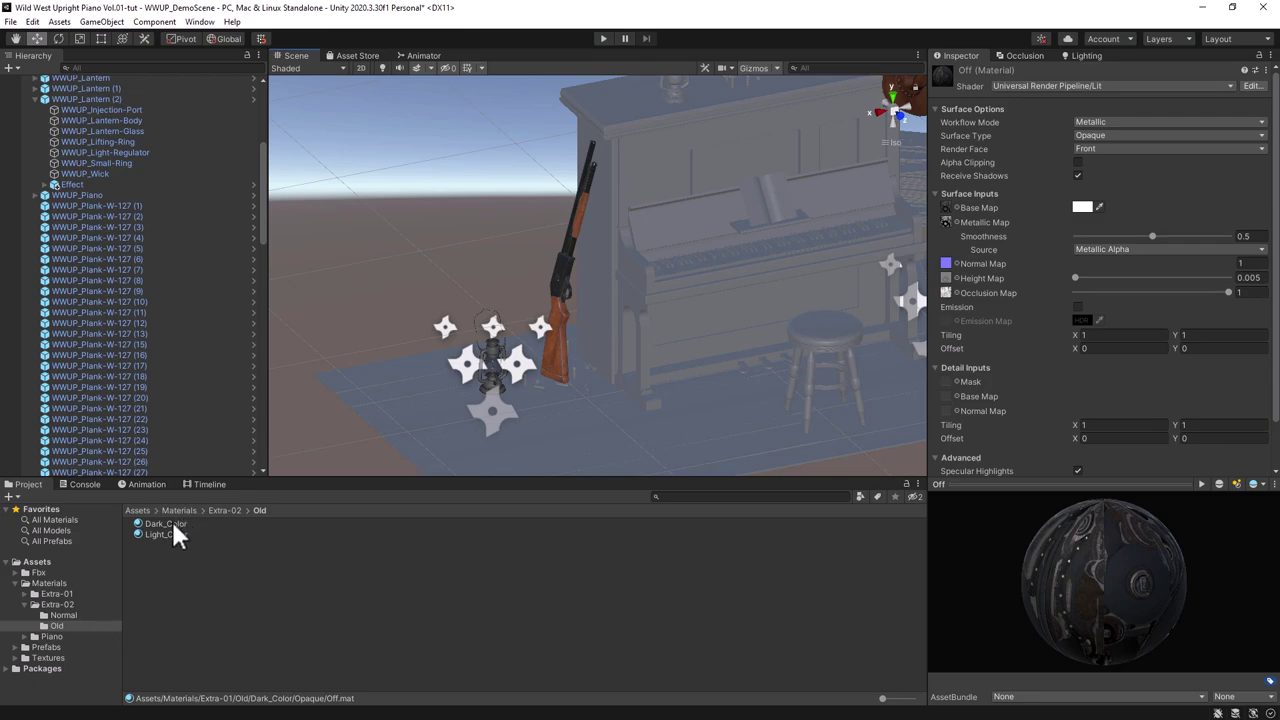
Colour the floor planks dark, orange and dark using Dark_Color and Light_Color.
{"action": "left_click_drag", "start_coordinate": [172, 526], "coordinate": [583, 423]}
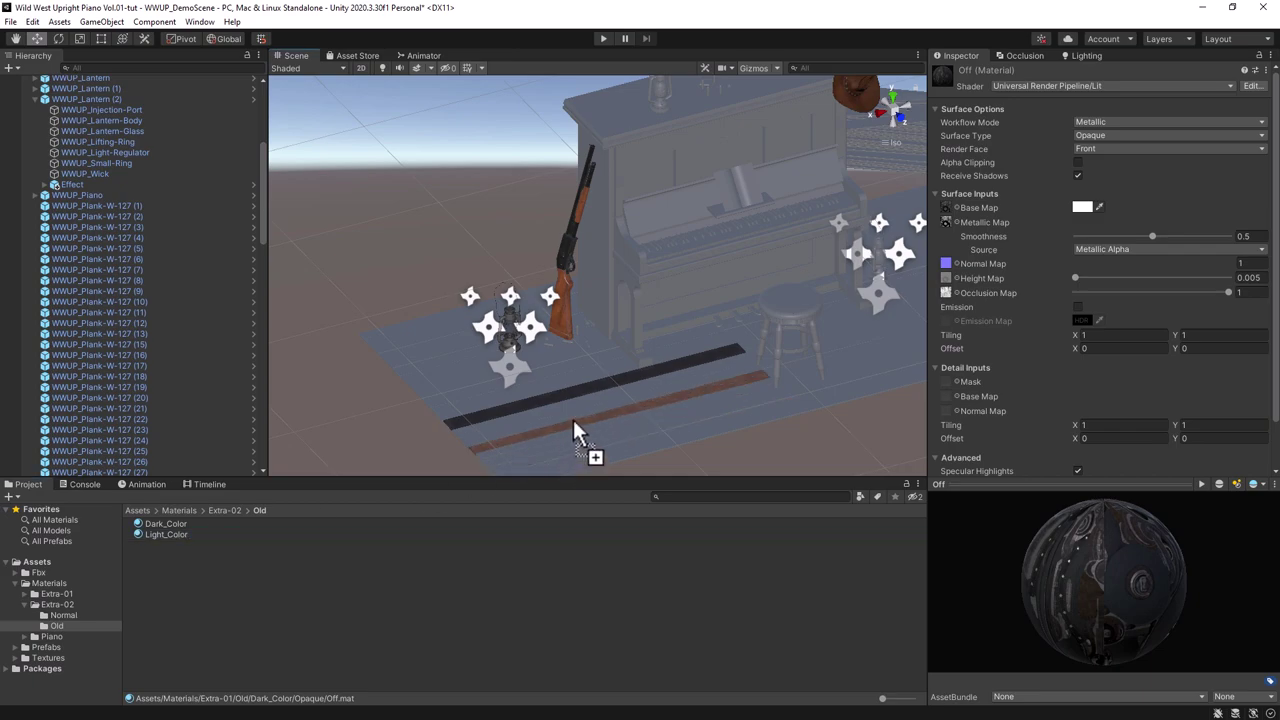
{"action": "left_click_drag", "start_coordinate": [180, 540], "coordinate": [572, 416]}
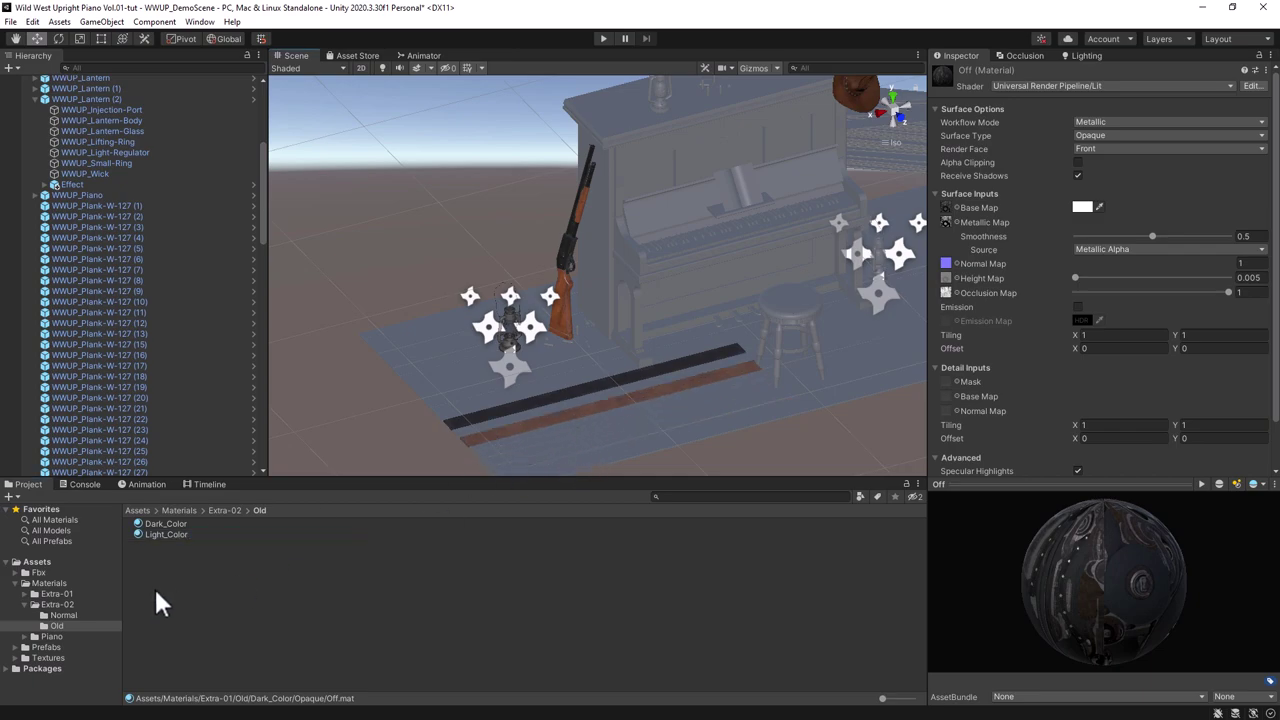
{"action": "left_click", "coordinate": [57, 613]}
{"action": "left_click_drag", "start_coordinate": [167, 523], "coordinate": [666, 428]}
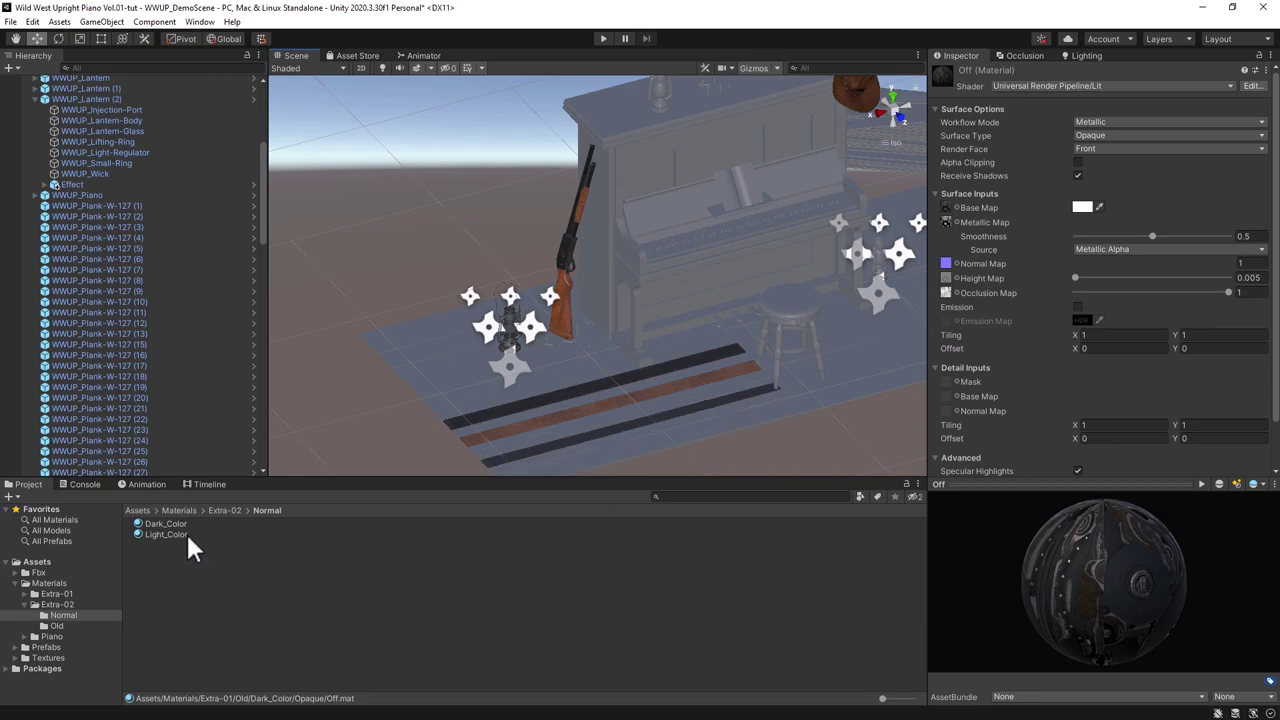
{"action": "mouse_move", "coordinate": [189, 537]}
{"action": "left_mouse_down"}
{"action": "mouse_move", "coordinate": [783, 428]}
{"action": "mouse_move", "coordinate": [689, 423]}
{"action": "mouse_move", "coordinate": [744, 349]}
{"action": "mouse_move", "coordinate": [666, 377]}
{"action": "left_mouse_up"}
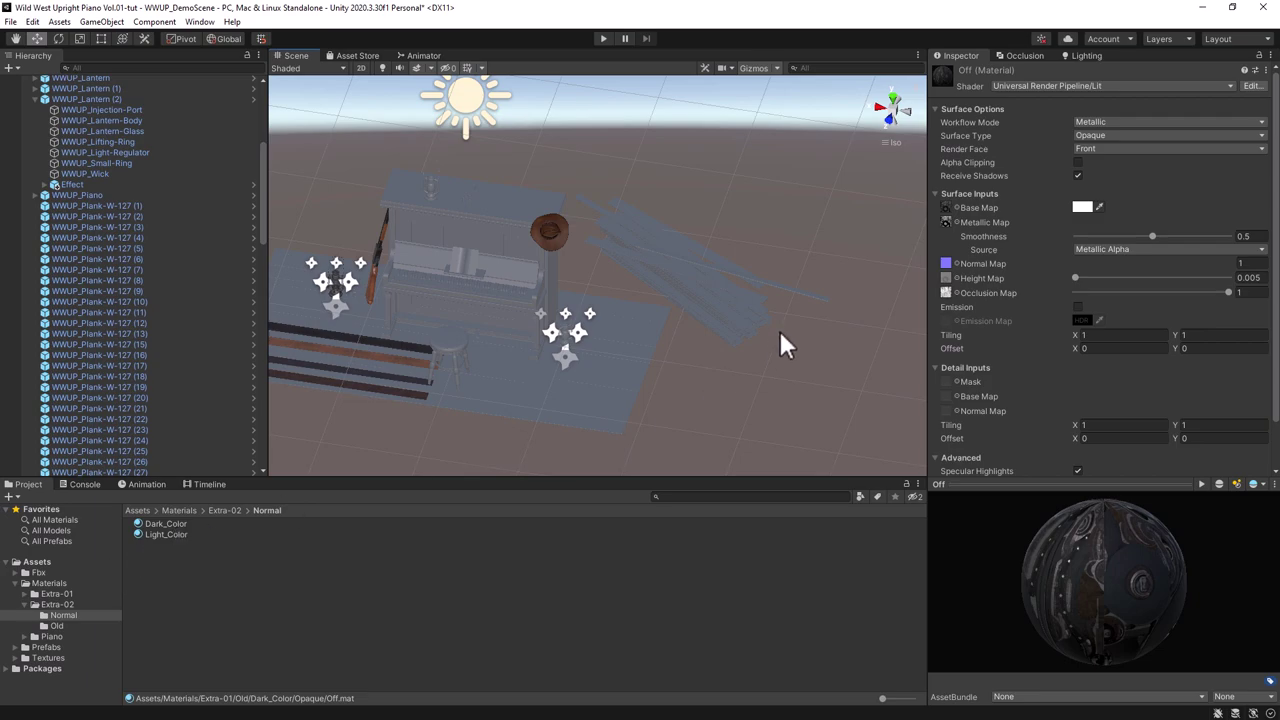
Select six loose planks, including the long diagonal one, and assign Extra-02 Normal Dark_Color to Element 0.
{"action": "left_click", "coordinate": [750, 299]}
{"action": "left_click", "coordinate": [737, 314], "text": "shift"}
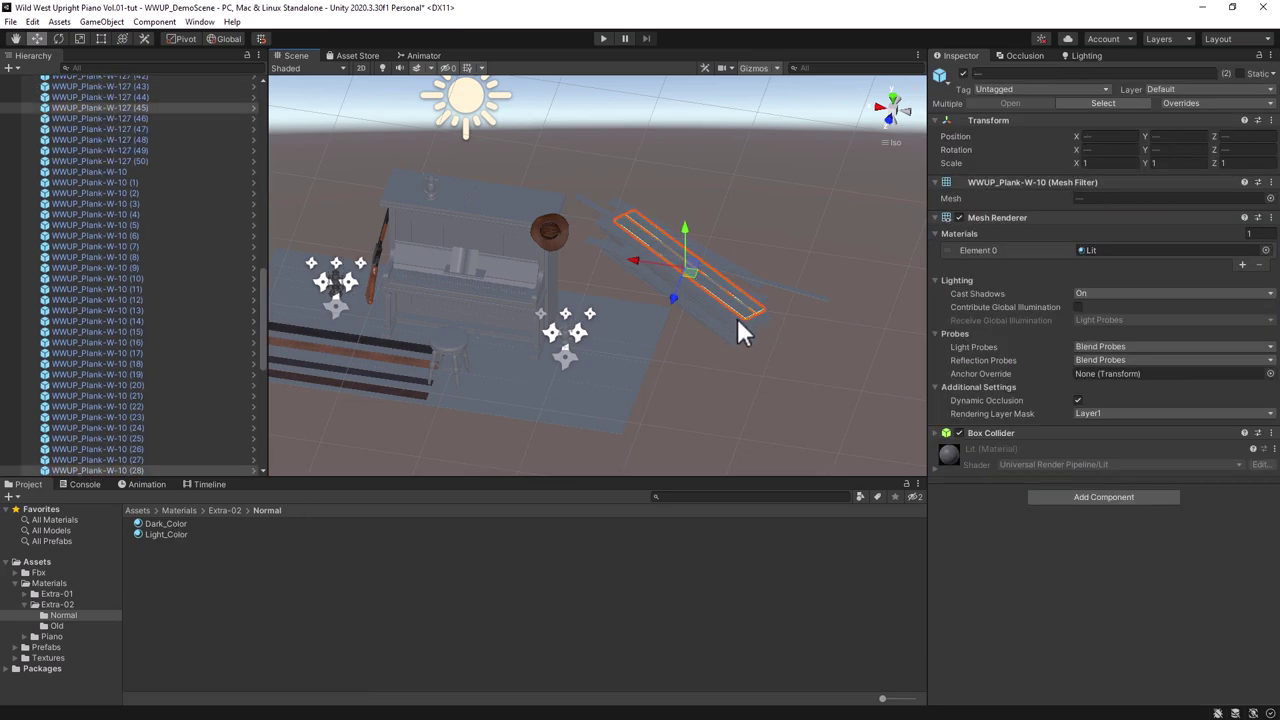
{"action": "left_click", "coordinate": [733, 322], "text": "shift"}
{"action": "left_click", "coordinate": [730, 330], "text": "shift"}
{"action": "left_click", "coordinate": [761, 322], "text": "shift"}
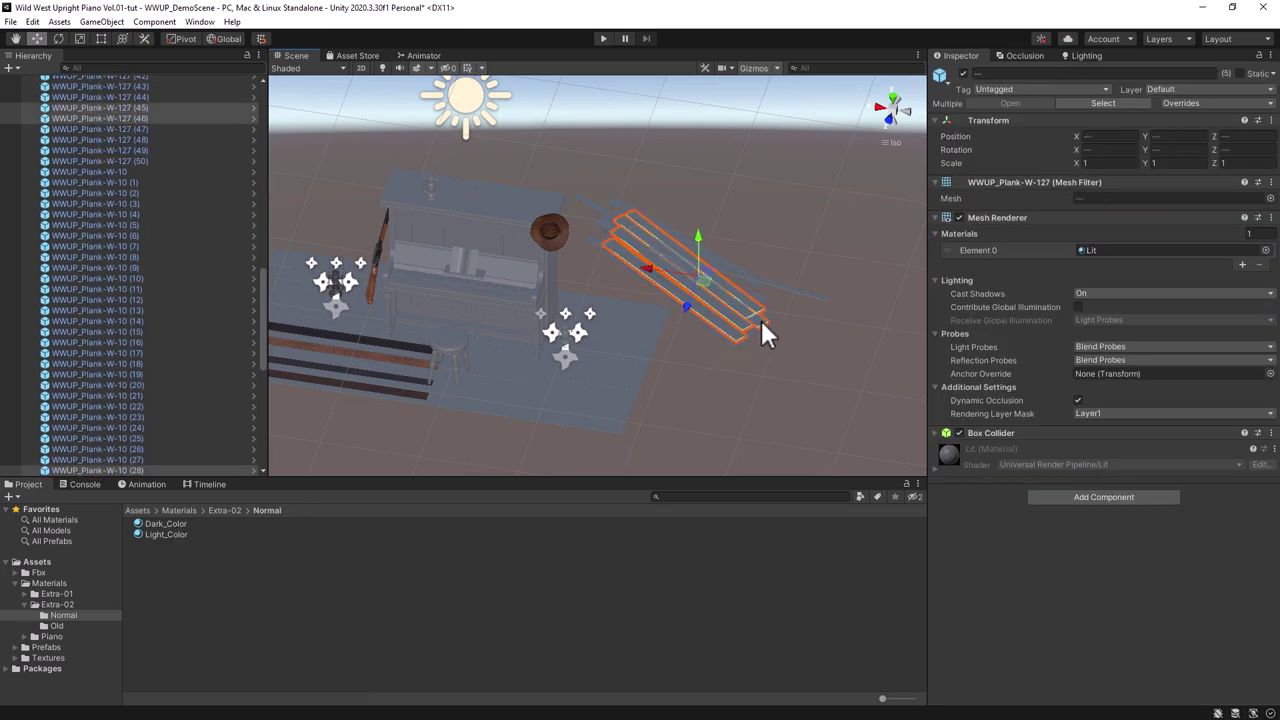
{"action": "left_click", "coordinate": [789, 291], "text": "shift"}
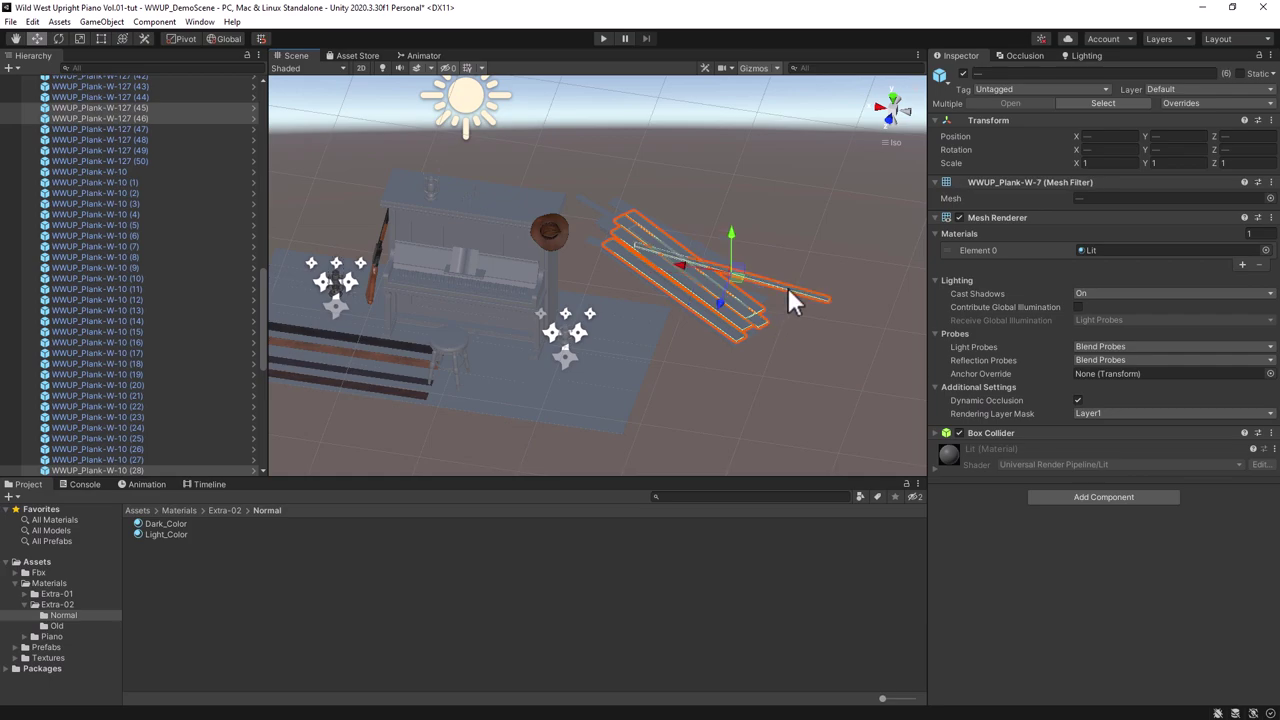
{"action": "left_click", "coordinate": [1265, 250]}
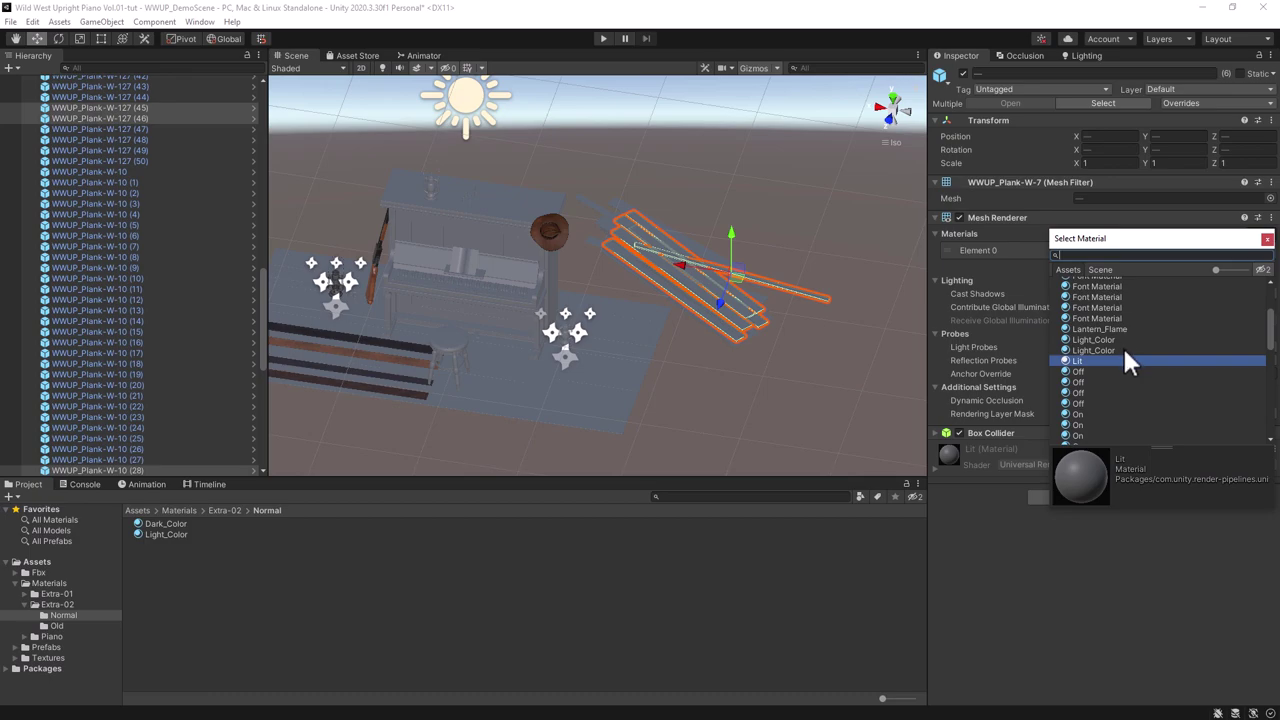
{"action": "scroll", "coordinate": [1125, 370], "scroll_direction": "up", "scroll_amount": 4}
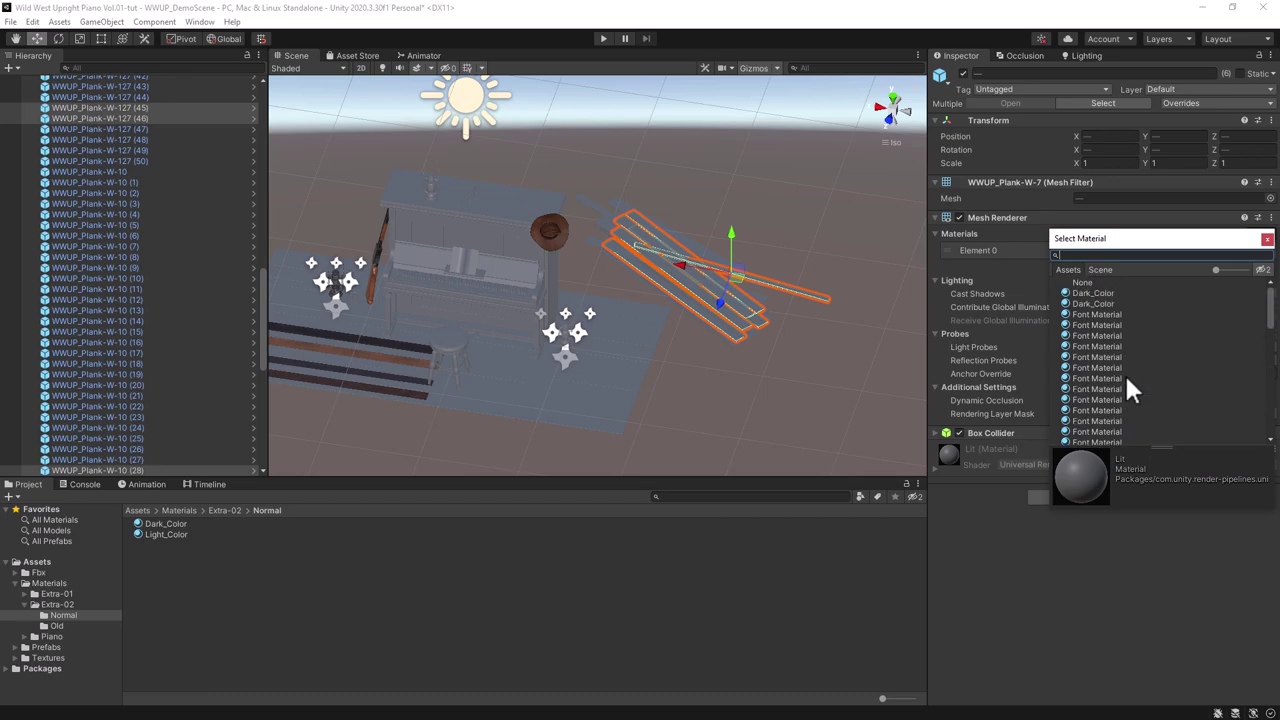
{"action": "left_click", "coordinate": [1100, 303]}
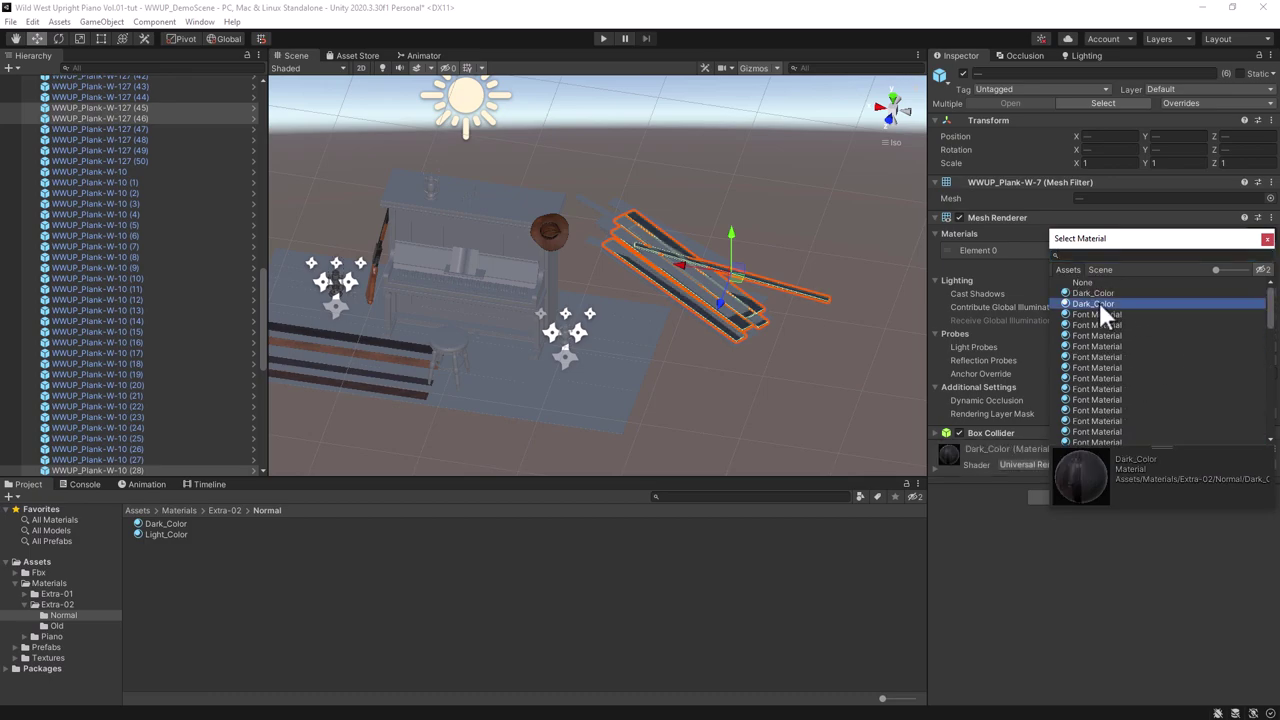
Close the material picker, clear the selection and zoom in on the plank pile.
{"action": "left_click", "coordinate": [770, 361]}
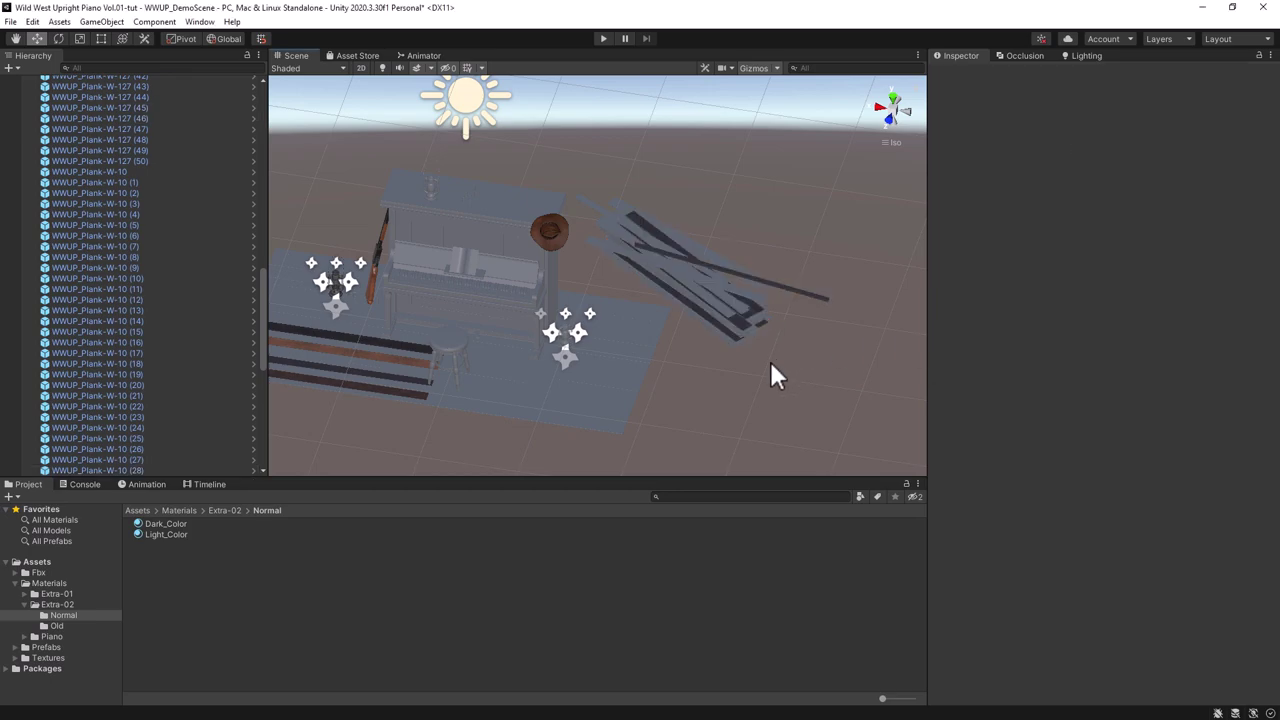
{"action": "scroll", "coordinate": [718, 299], "scroll_direction": "up", "scroll_amount": 2}
{"action": "scroll", "coordinate": [763, 330], "scroll_direction": "up", "scroll_amount": 2}
{"action": "scroll", "coordinate": [764, 332], "scroll_direction": "up", "scroll_amount": 1}
{"action": "scroll", "coordinate": [764, 332], "scroll_direction": "down", "scroll_amount": 3}
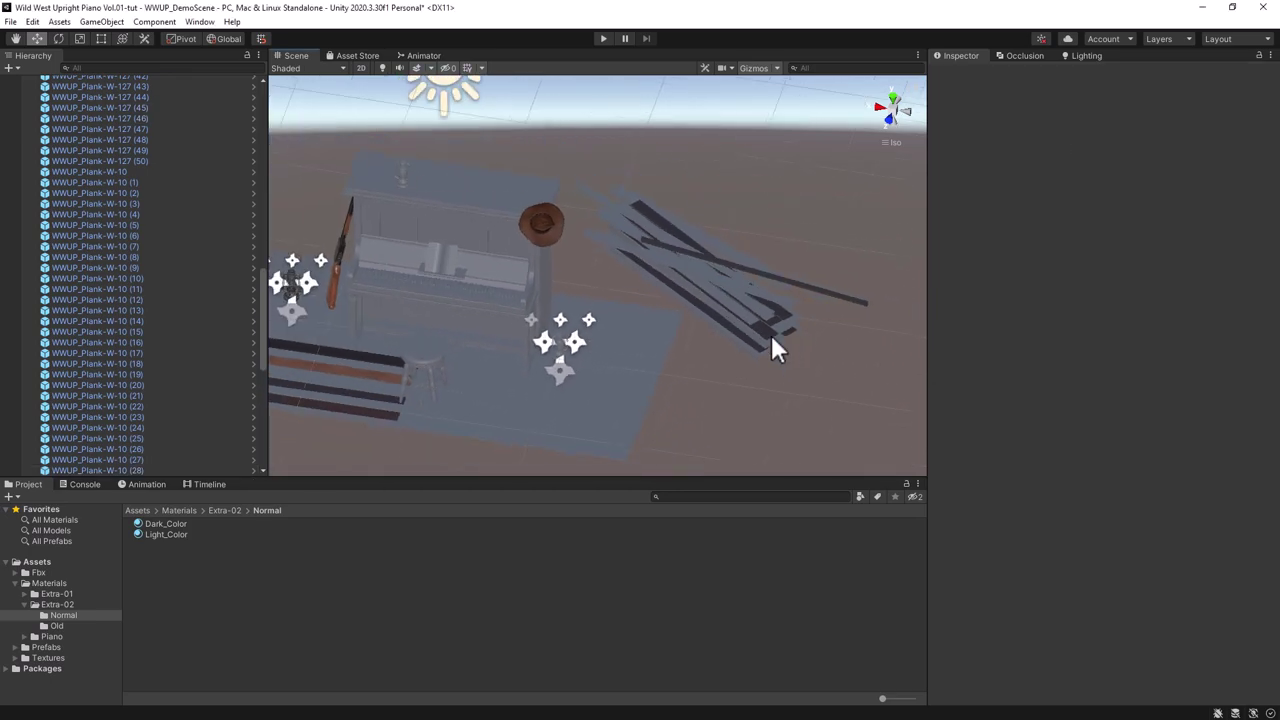
{"action": "scroll", "coordinate": [770, 332], "scroll_direction": "down", "scroll_amount": 2}
{"action": "scroll", "coordinate": [742, 312], "scroll_direction": "up", "scroll_amount": 2}
Select the upper planks in the pile and give them the Extra-02 Old Light_Color material.
{"action": "left_click", "coordinate": [742, 312]}
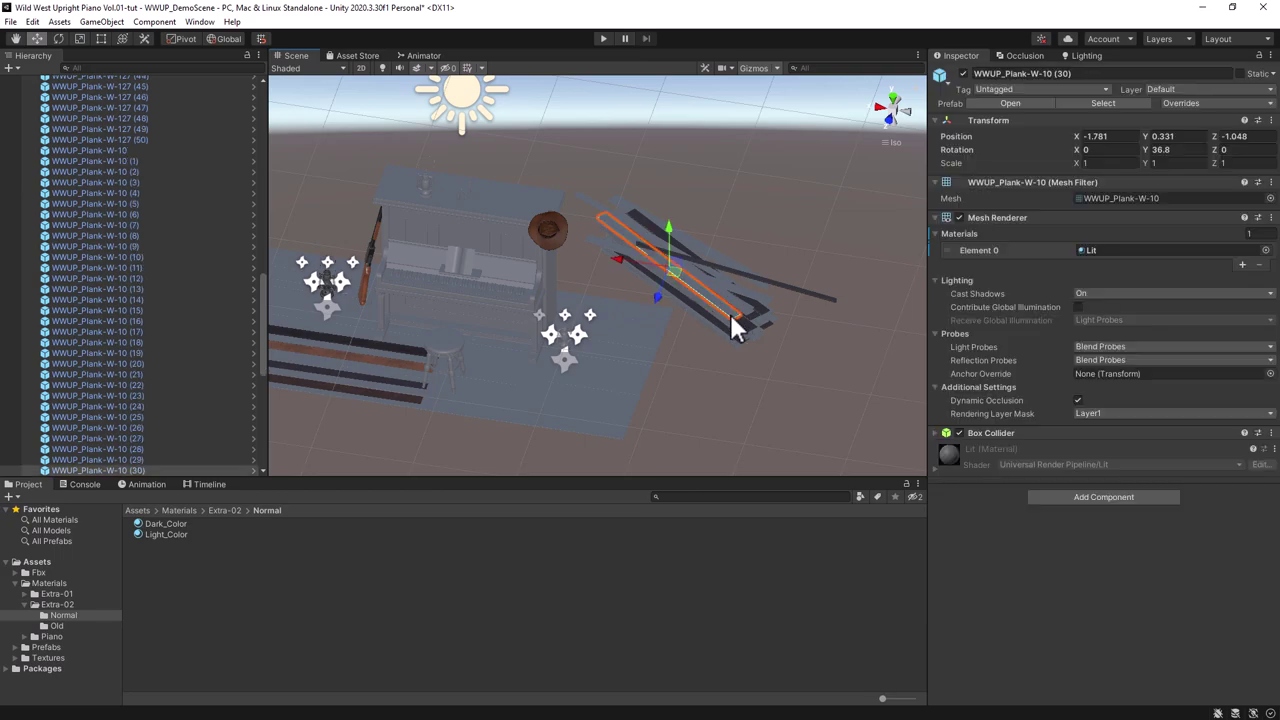
{"action": "left_click", "coordinate": [740, 302], "text": "shift"}
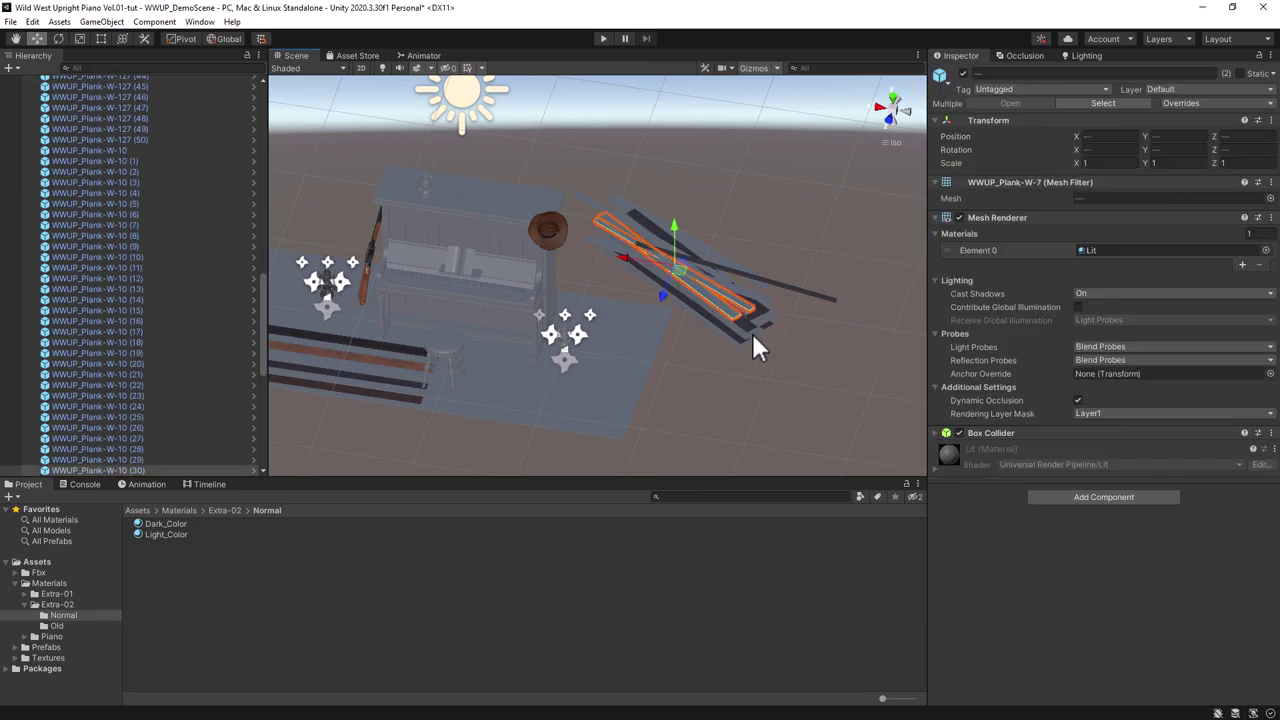
{"action": "left_click", "coordinate": [752, 333], "text": "shift"}
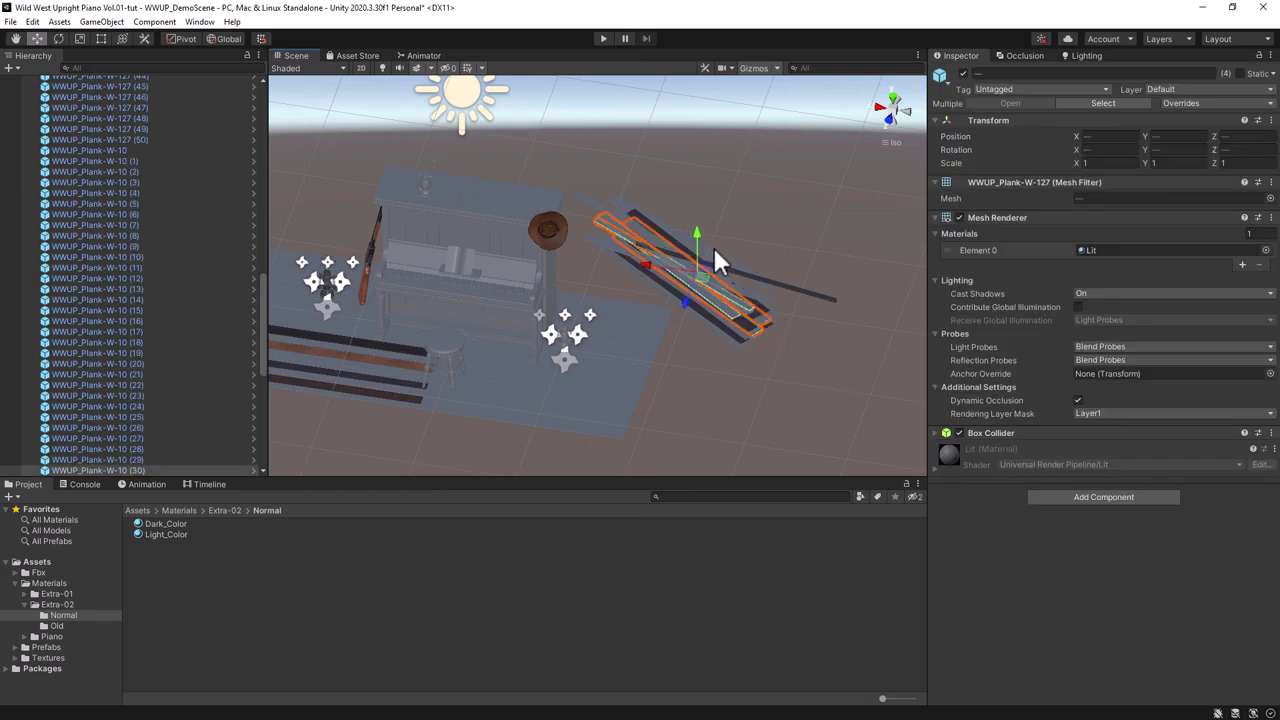
{"action": "left_click", "coordinate": [626, 214], "text": "shift"}
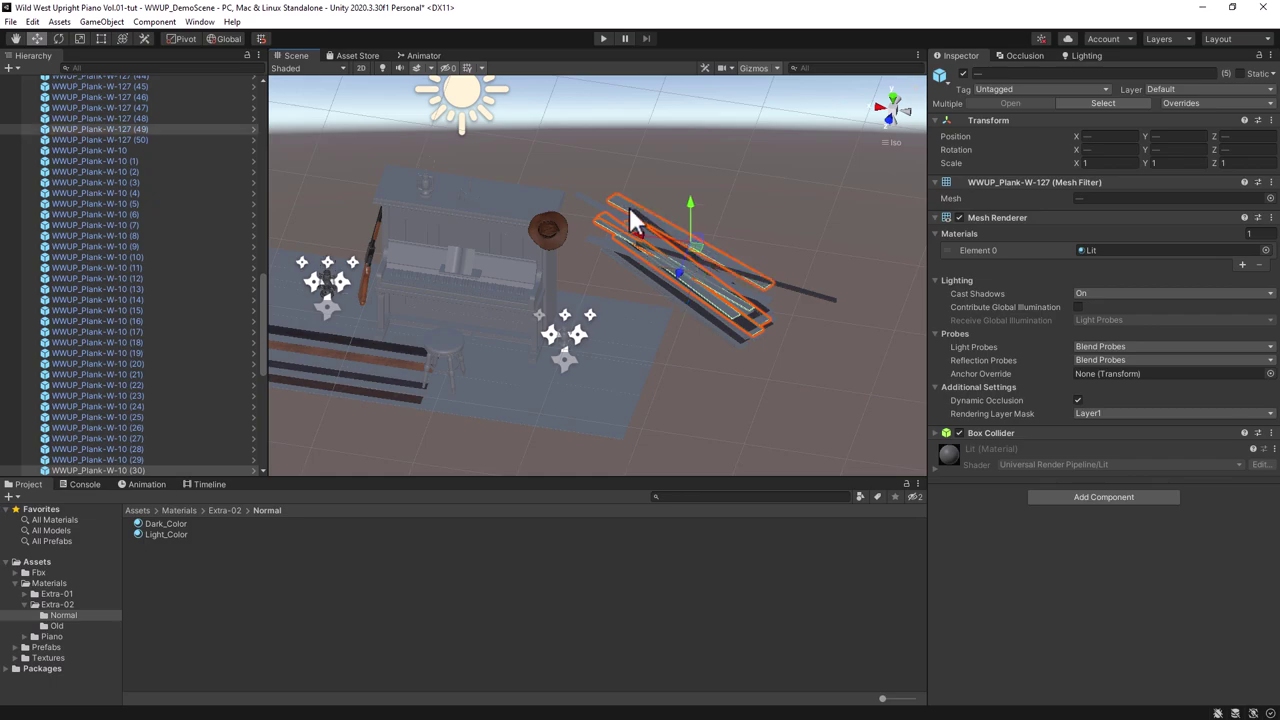
{"action": "left_click", "coordinate": [1266, 251]}
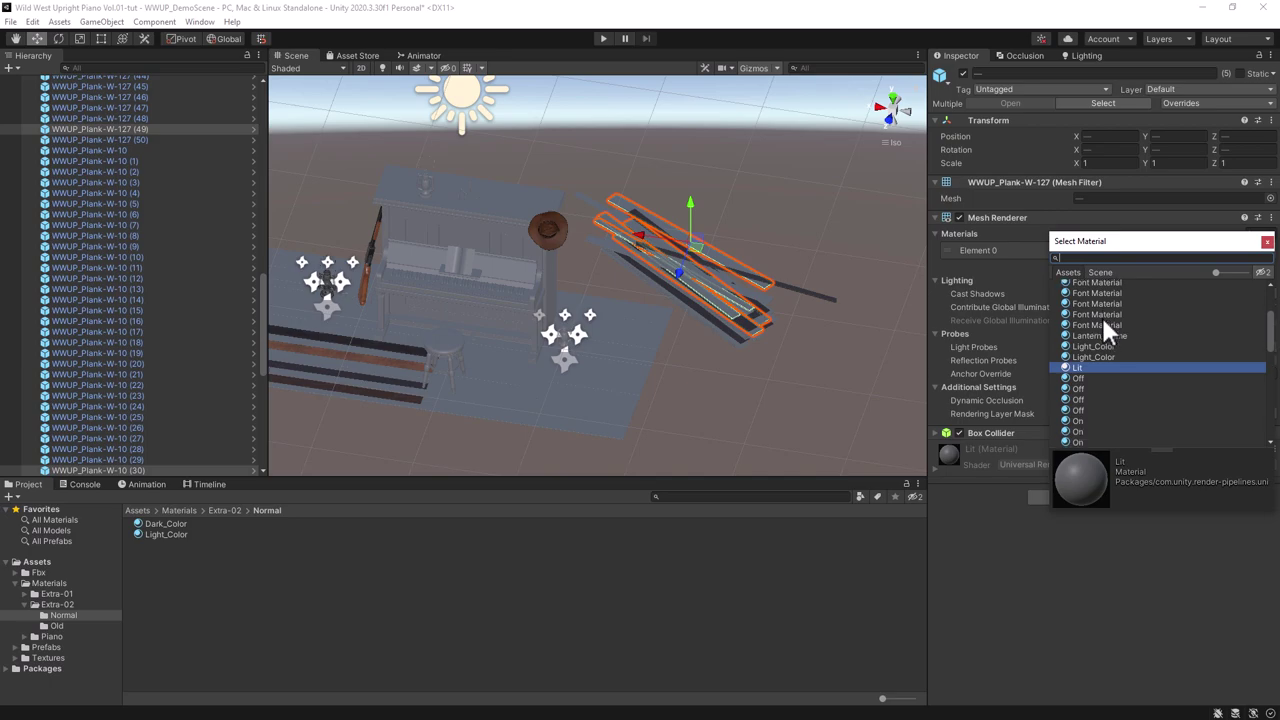
{"action": "left_click", "coordinate": [1112, 343]}
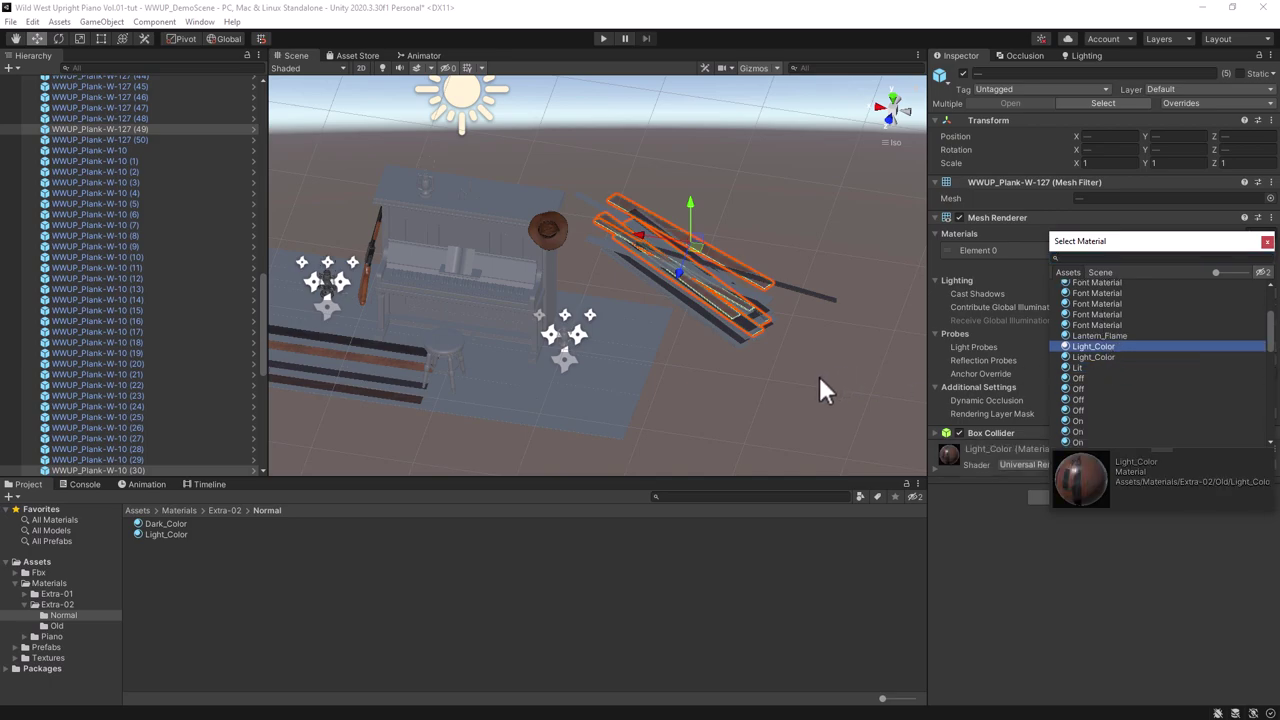
{"action": "left_click", "coordinate": [777, 379]}
{"action": "mouse_move", "coordinate": [777, 379]}
{"action": "left_mouse_down", "text": "alt"}
{"action": "mouse_move", "coordinate": [720, 323]}
{"action": "mouse_move", "coordinate": [628, 374]}
{"action": "left_mouse_up", "text": "alt"}
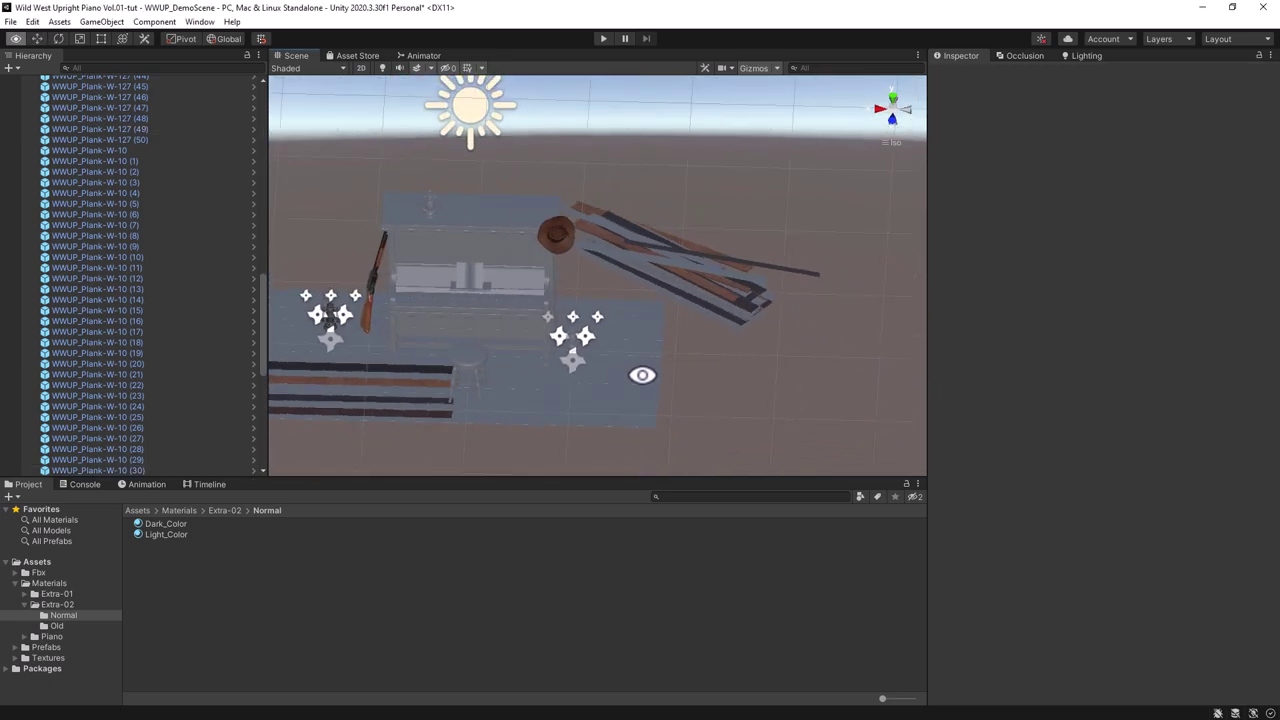
Apply Piano Normal Dark_Color Part-01, Part-02 and Part-03 to the piano top, body, stool and keyboard area.
{"action": "scroll", "coordinate": [675, 385], "scroll_direction": "down", "scroll_amount": 1}
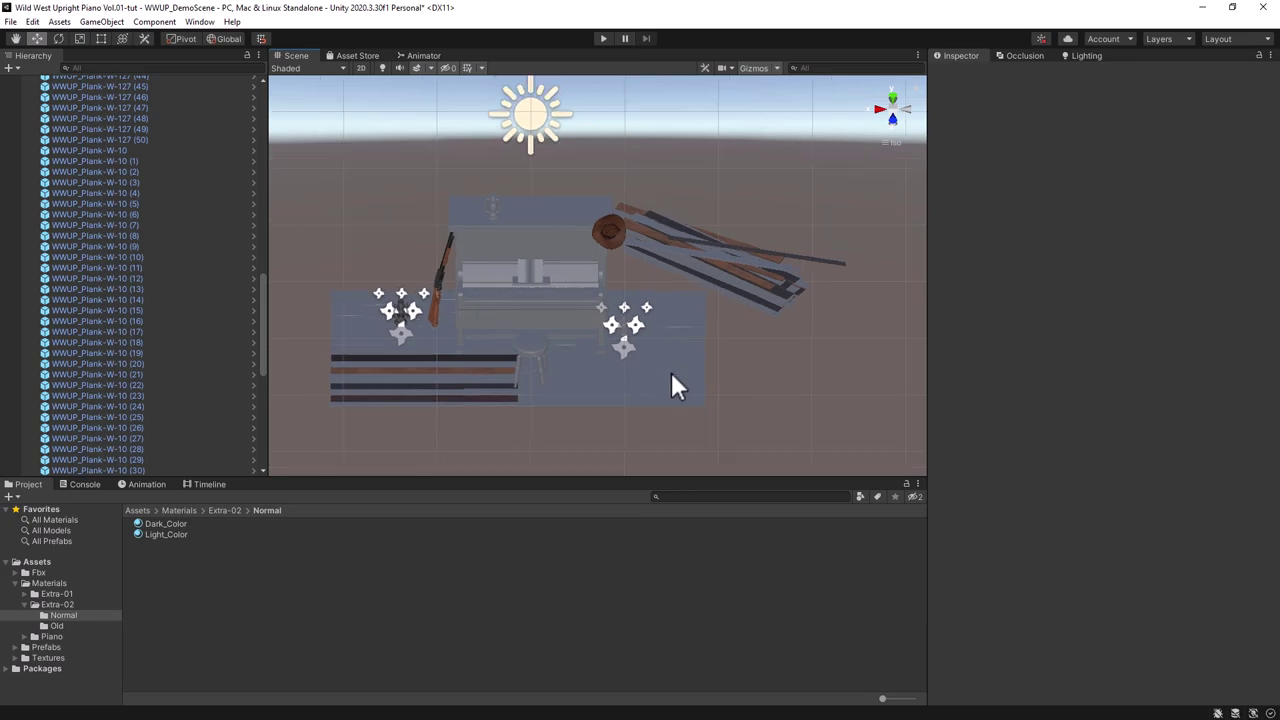
{"action": "left_click", "coordinate": [24, 604]}
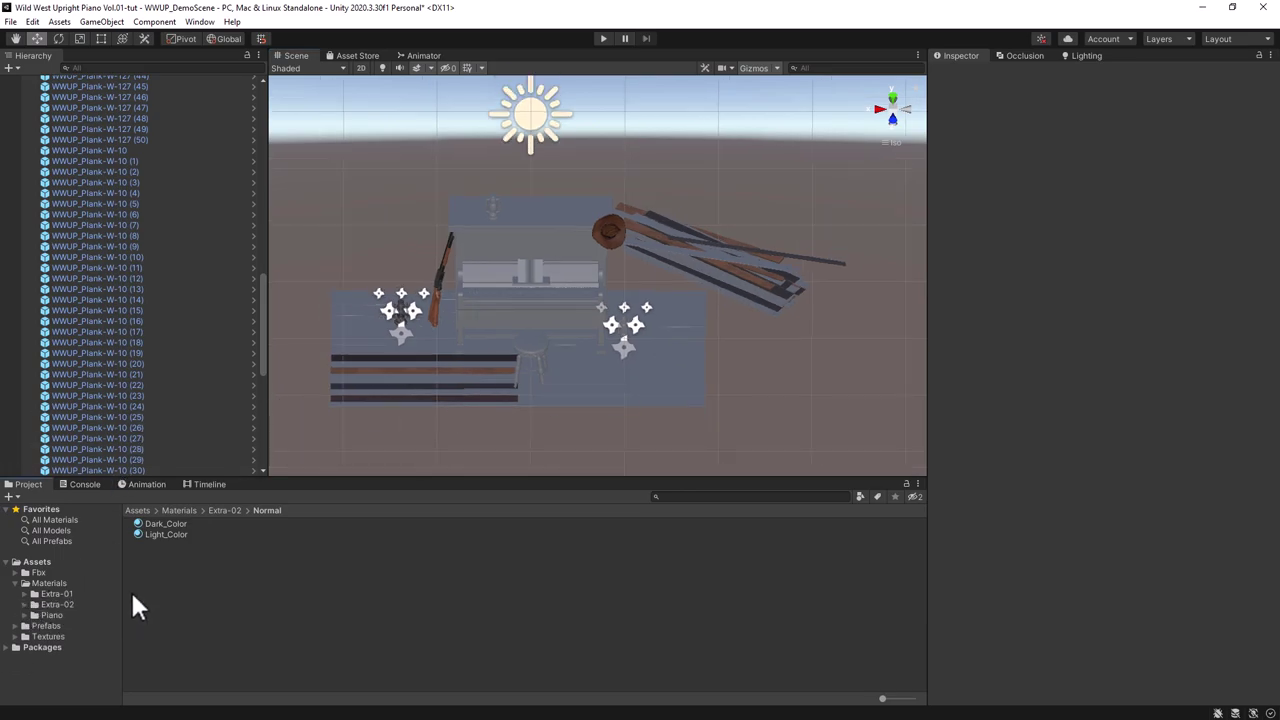
{"action": "left_click", "coordinate": [25, 615]}
{"action": "left_click", "coordinate": [33, 626]}
{"action": "left_click", "coordinate": [67, 636]}
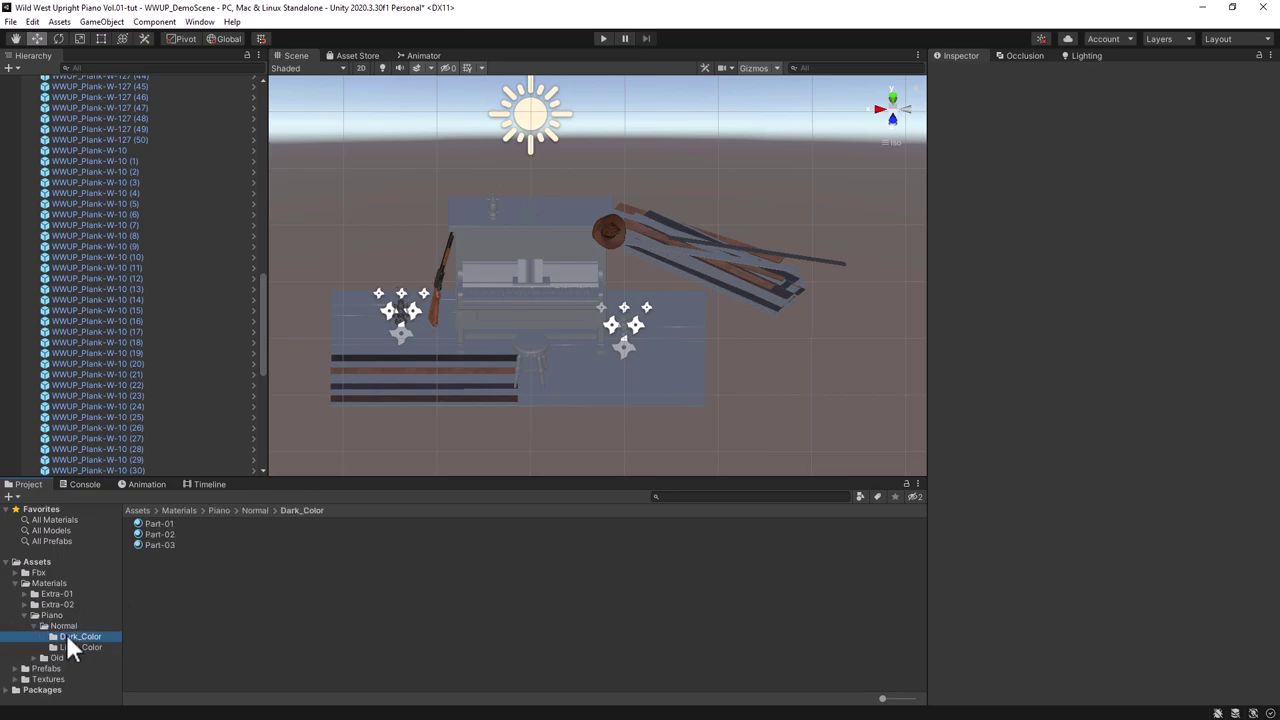
{"action": "mouse_move", "coordinate": [165, 521]}
{"action": "left_mouse_down"}
{"action": "mouse_move", "coordinate": [519, 228]}
{"action": "mouse_move", "coordinate": [511, 218]}
{"action": "left_mouse_up"}
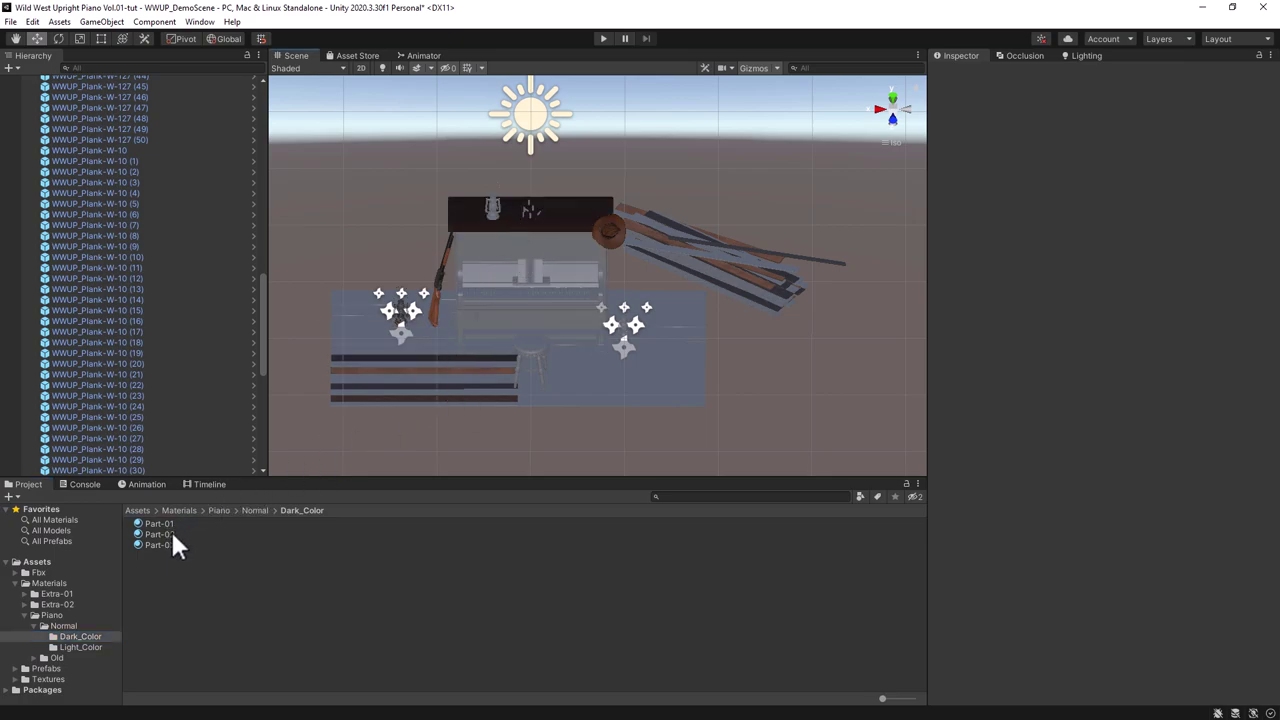
{"action": "mouse_move", "coordinate": [170, 528]}
{"action": "left_mouse_down"}
{"action": "mouse_move", "coordinate": [461, 411]}
{"action": "mouse_move", "coordinate": [489, 241]}
{"action": "left_mouse_up"}
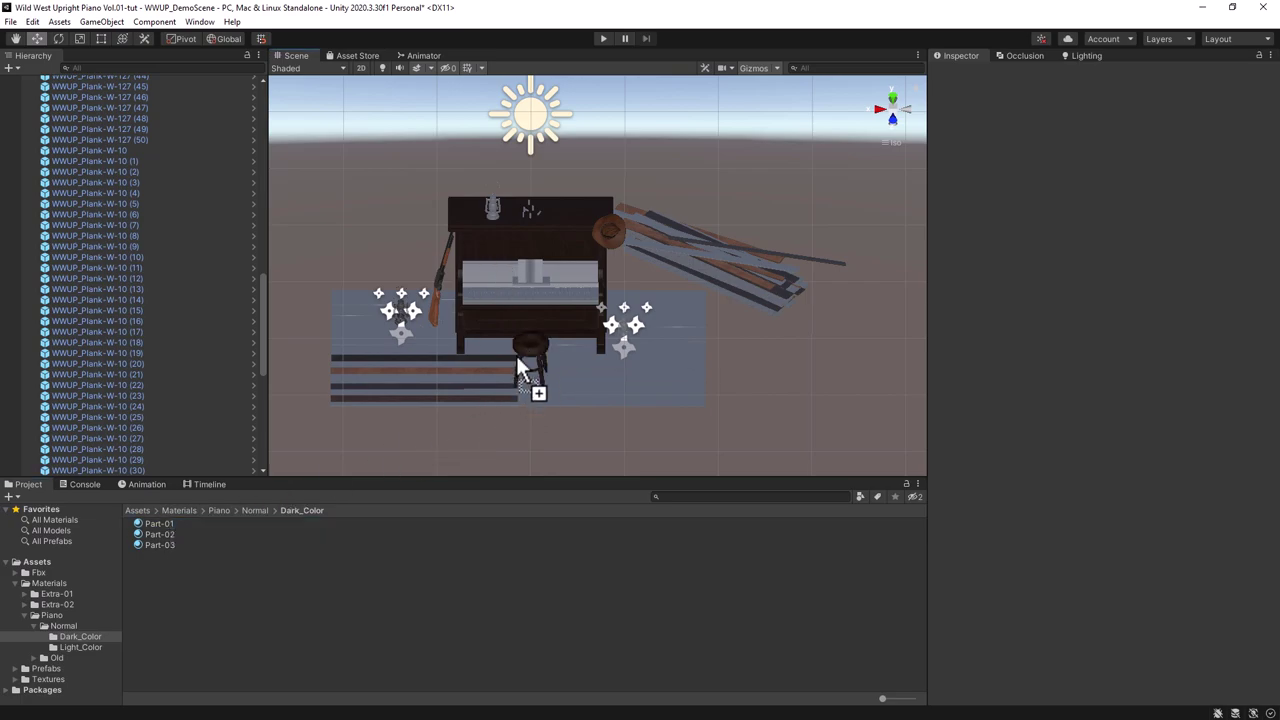
{"action": "left_click_drag", "start_coordinate": [169, 527], "coordinate": [516, 353]}
{"action": "mouse_move", "coordinate": [180, 546]}
{"action": "left_mouse_down"}
{"action": "mouse_move", "coordinate": [491, 285]}
{"action": "mouse_move", "coordinate": [557, 314]}
{"action": "left_mouse_up"}
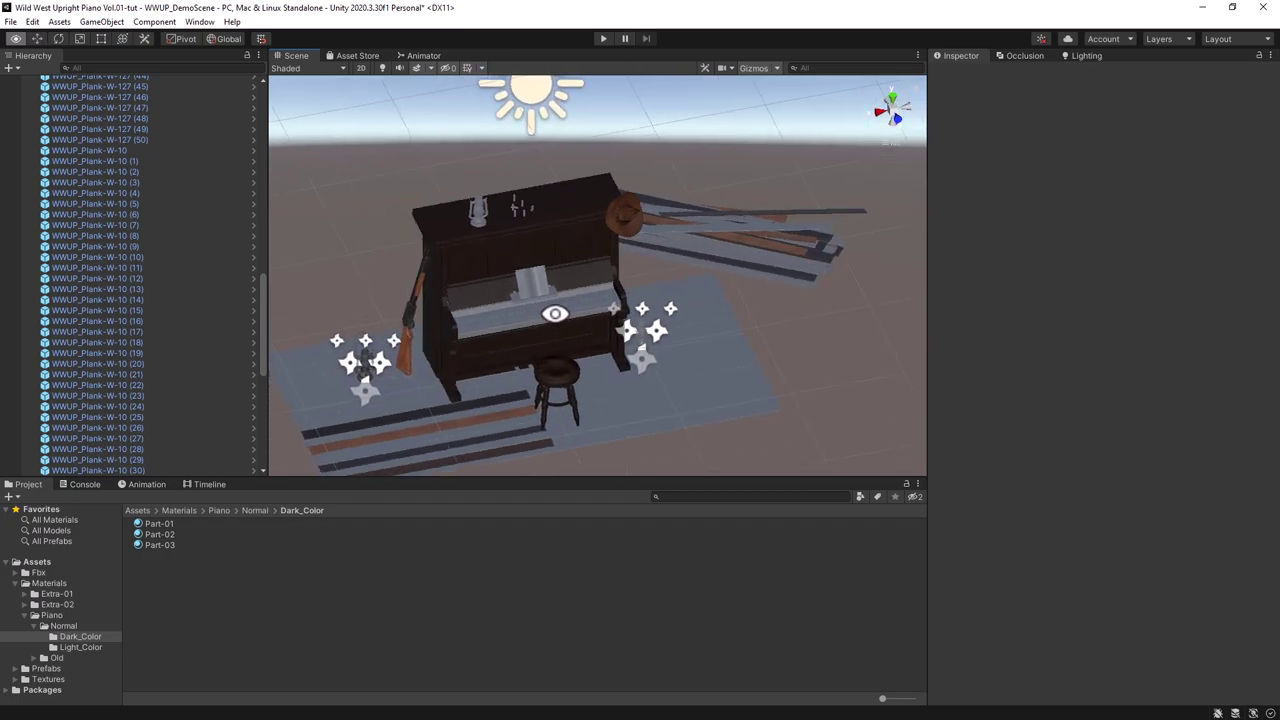
Drop Dark_Color Part-03 on the remaining piano body pieces and the stool seat for uniform dark wood.
{"action": "left_click_drag", "start_coordinate": [191, 546], "coordinate": [522, 280]}
{"action": "left_click_drag", "start_coordinate": [182, 545], "coordinate": [531, 331]}
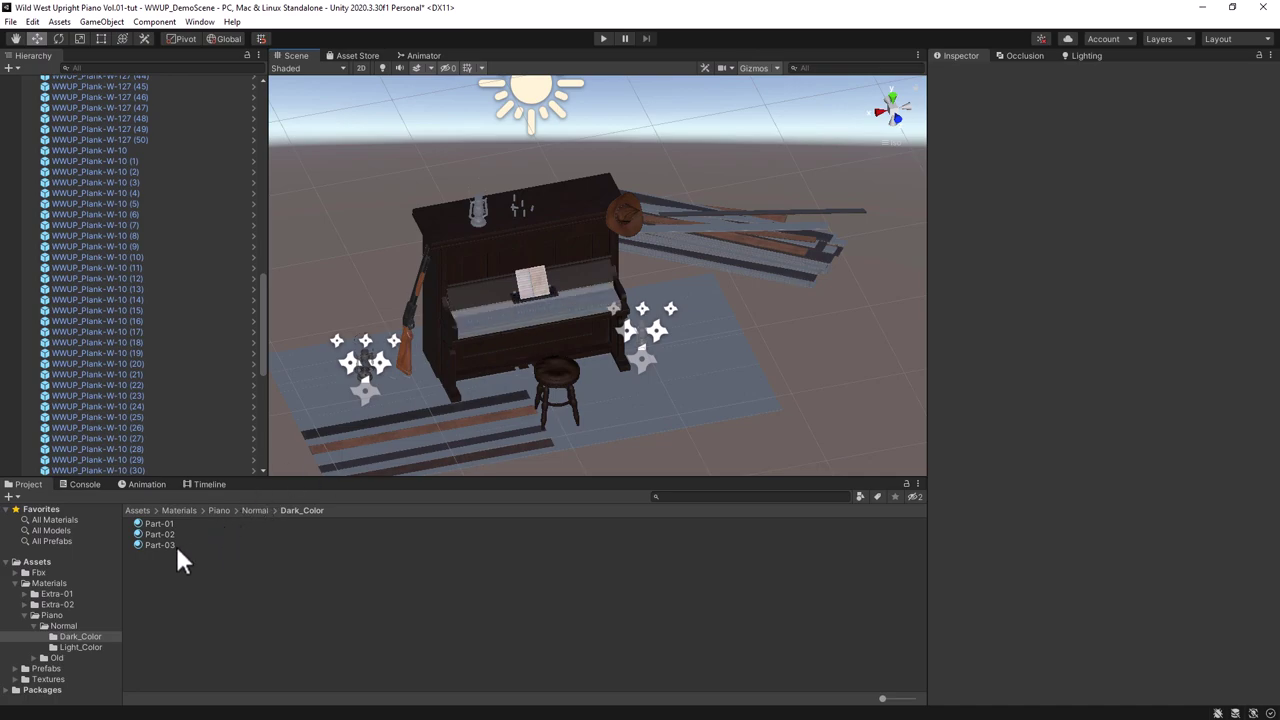
{"action": "left_click_drag", "start_coordinate": [177, 547], "coordinate": [471, 308]}
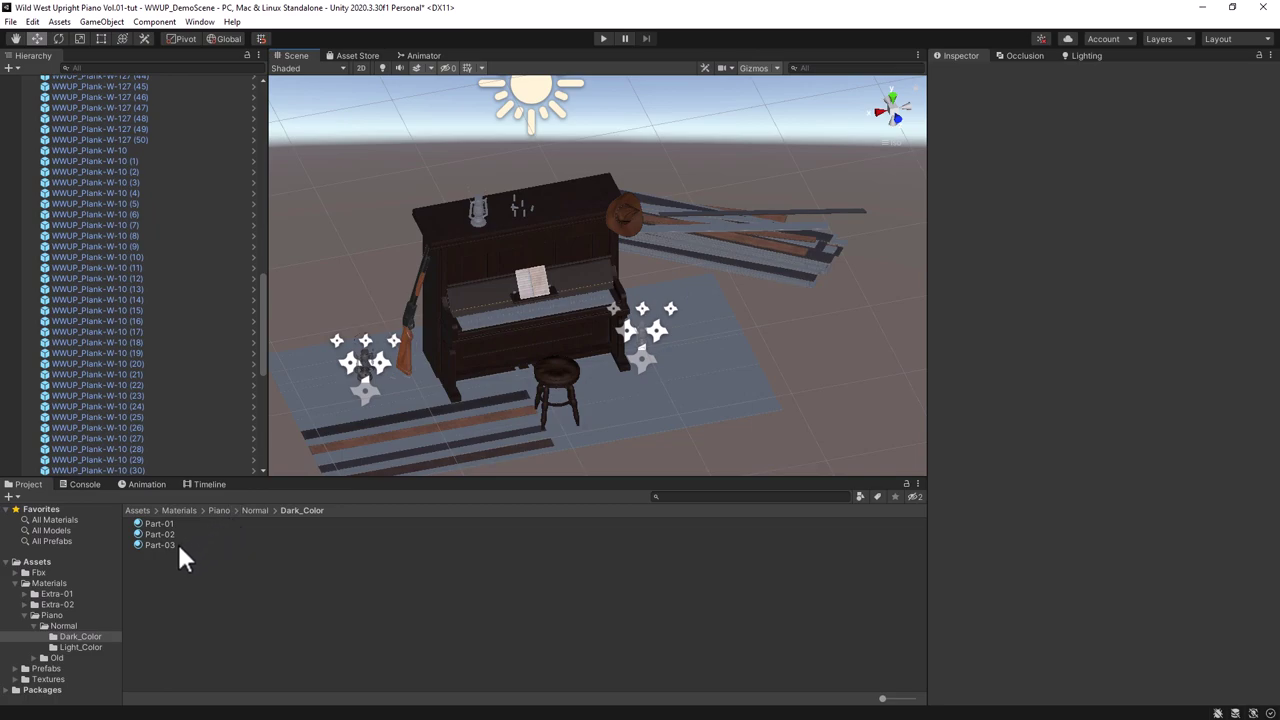
{"action": "mouse_move", "coordinate": [177, 545]}
{"action": "left_mouse_down"}
{"action": "mouse_move", "coordinate": [531, 377]}
{"action": "mouse_move", "coordinate": [560, 390]}
{"action": "left_mouse_up"}
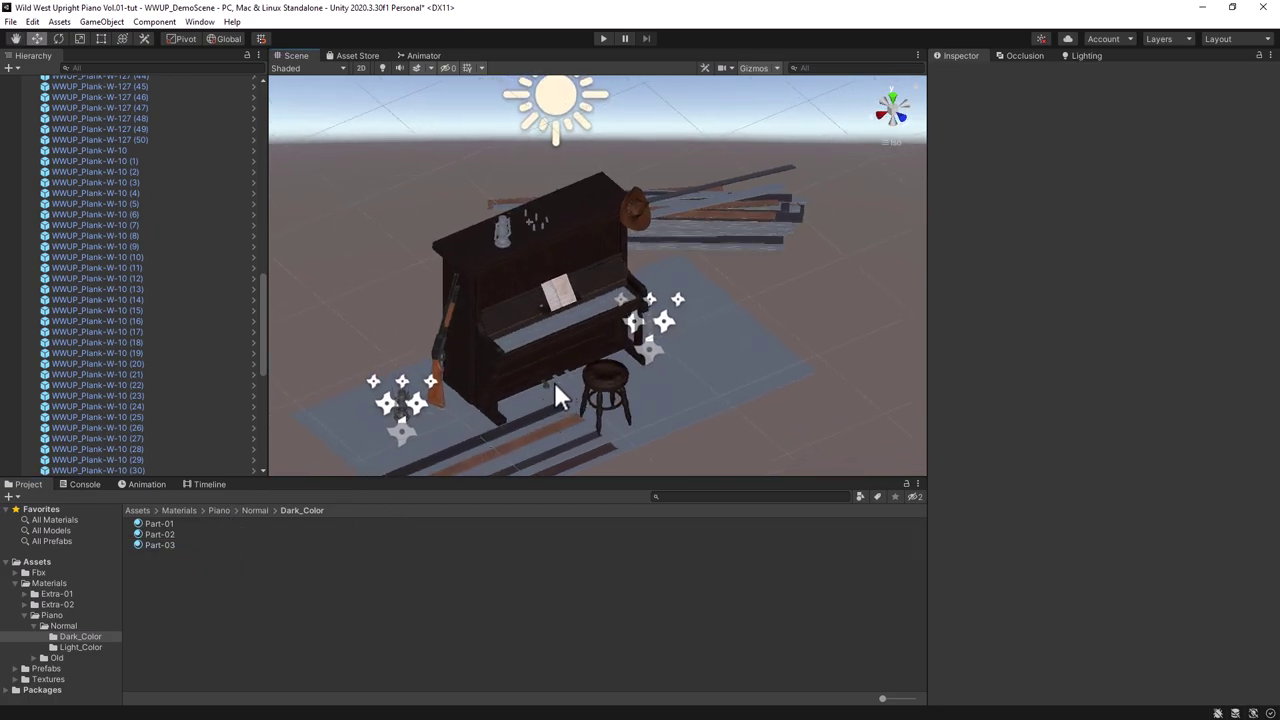
{"action": "left_click_drag", "start_coordinate": [167, 543], "coordinate": [560, 376]}
{"action": "left_click_drag", "start_coordinate": [163, 549], "coordinate": [576, 382]}
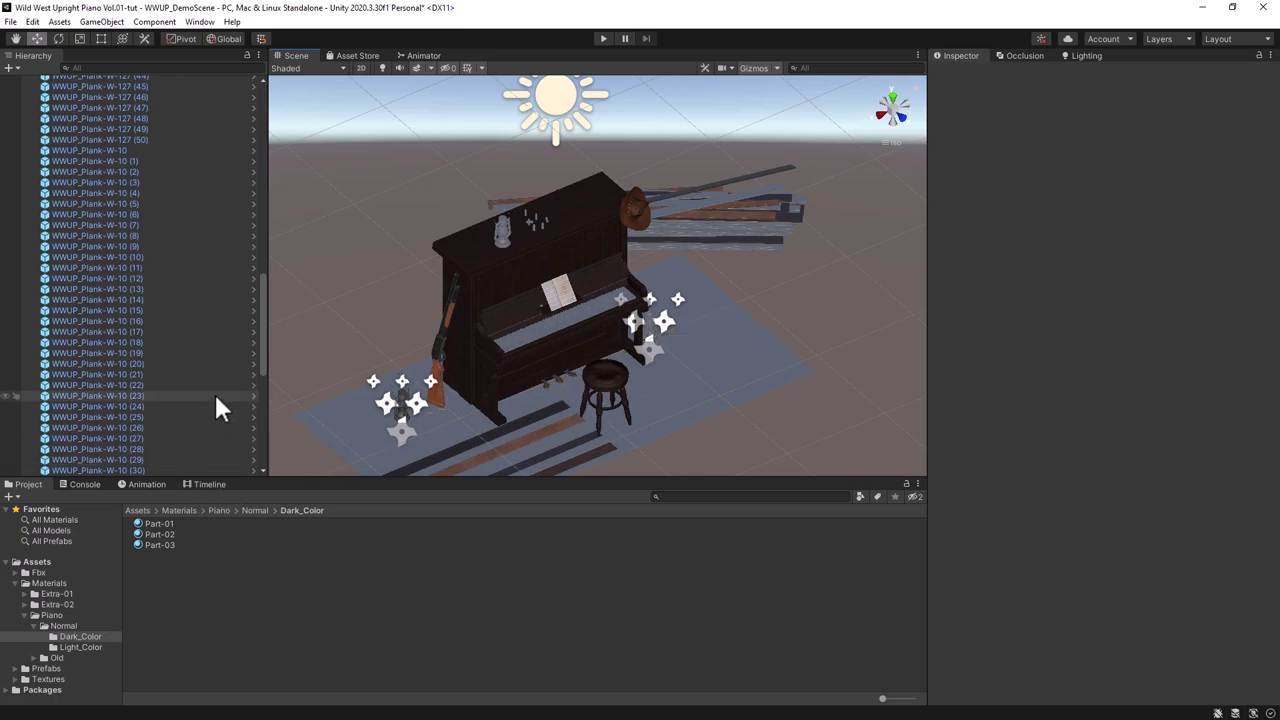
Expand WWUP_Piano > WWUP_White Key in the Hierarchy and select White Key-01 through White Key-52.
{"action": "scroll", "coordinate": [173, 398], "scroll_direction": "up", "scroll_amount": 3}
{"action": "scroll", "coordinate": [175, 390], "scroll_direction": "up", "scroll_amount": 5}
{"action": "scroll", "coordinate": [175, 390], "scroll_direction": "up", "scroll_amount": 5}
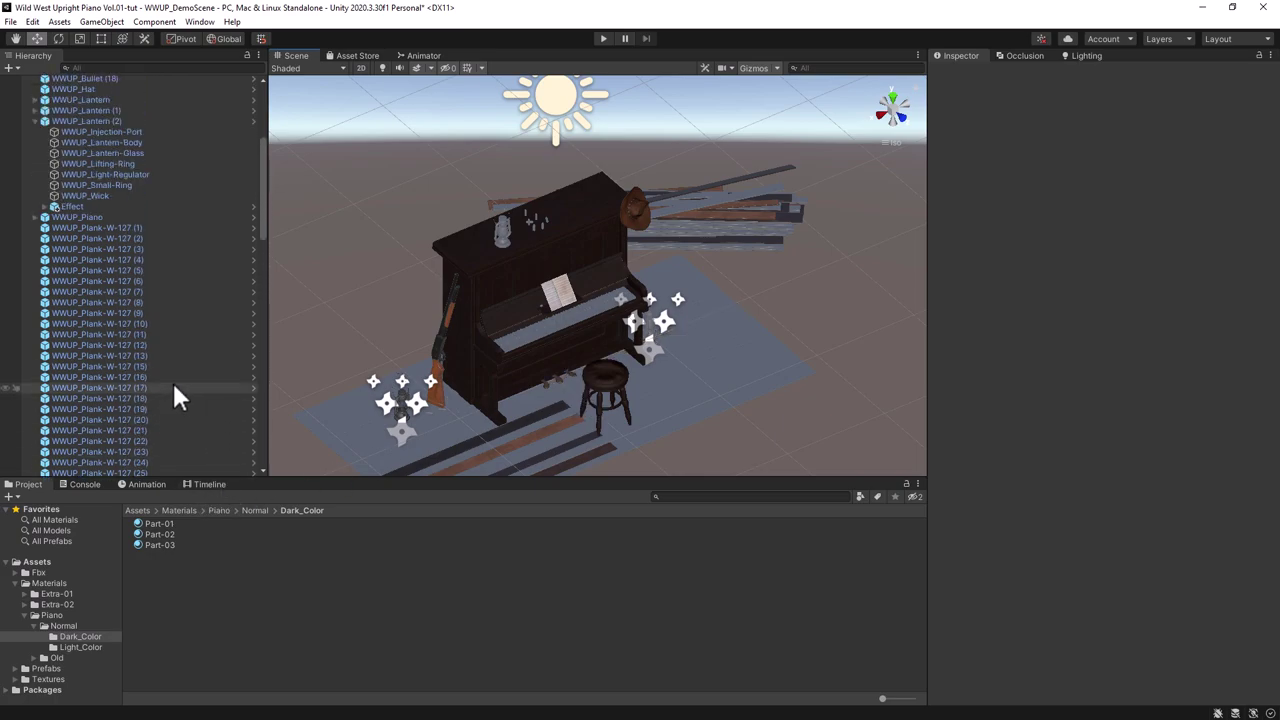
{"action": "scroll", "coordinate": [174, 390], "scroll_direction": "up", "scroll_amount": 10}
{"action": "left_click", "coordinate": [34, 281]}
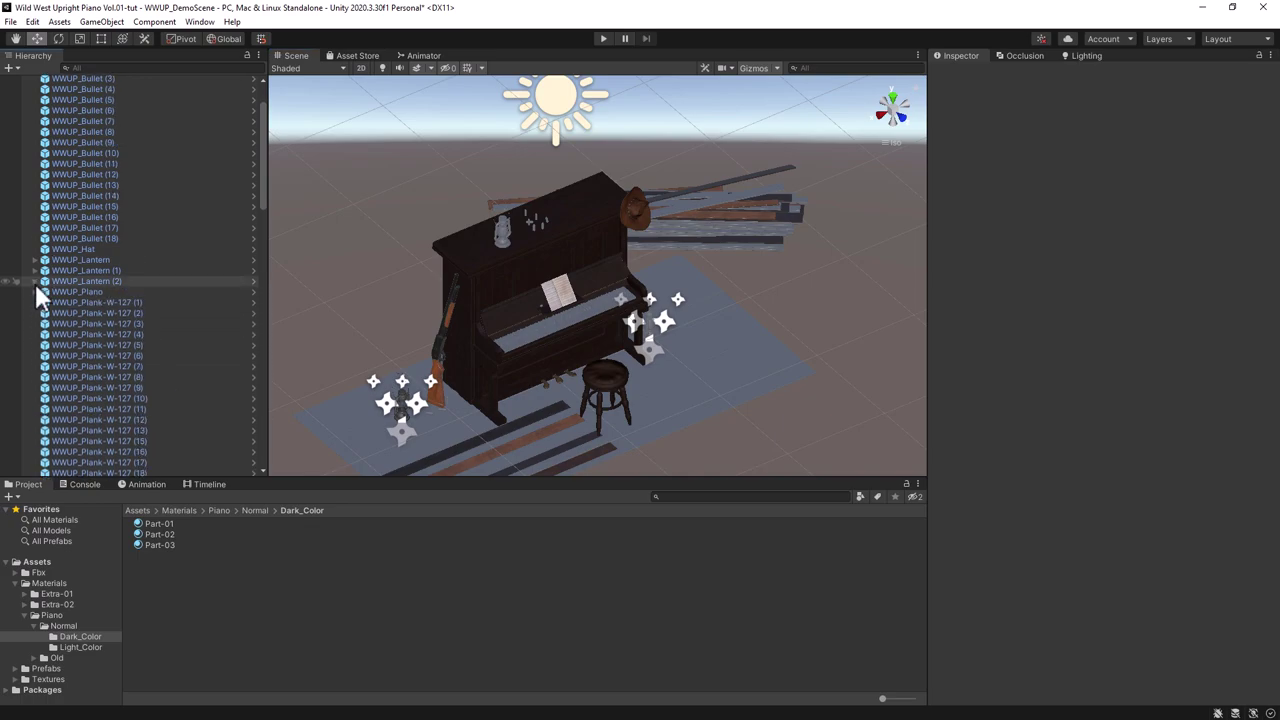
{"action": "left_click", "coordinate": [34, 291]}
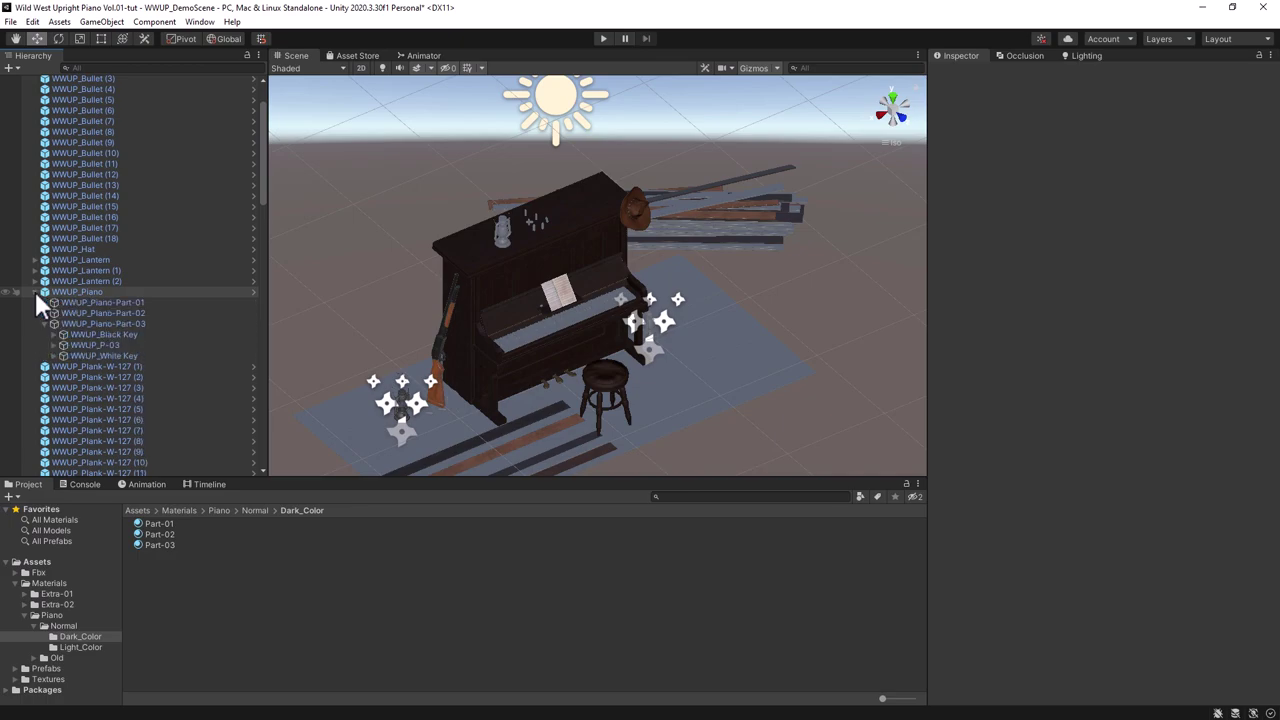
{"action": "left_click", "coordinate": [53, 356]}
{"action": "left_click", "coordinate": [103, 367]}
{"action": "scroll", "coordinate": [136, 394], "scroll_direction": "down", "scroll_amount": 3}
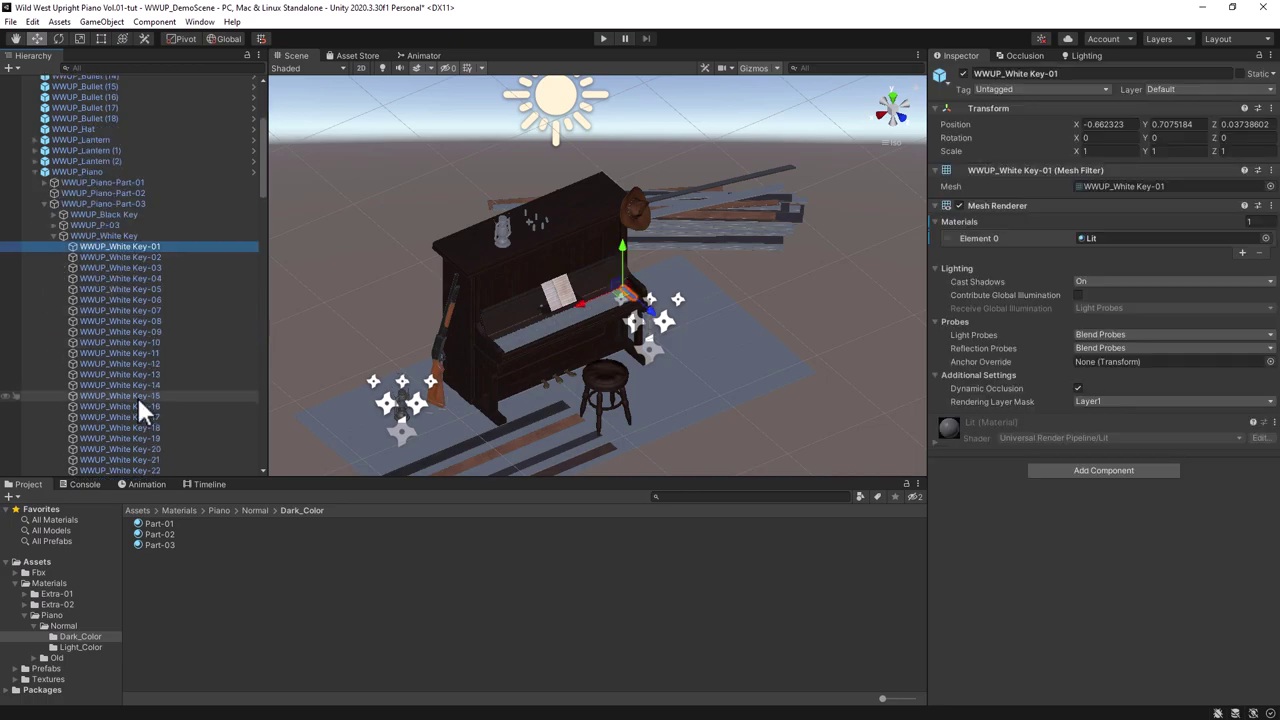
{"action": "scroll", "coordinate": [136, 394], "scroll_direction": "down", "scroll_amount": 10}
{"action": "left_click", "coordinate": [129, 266], "text": "shift"}
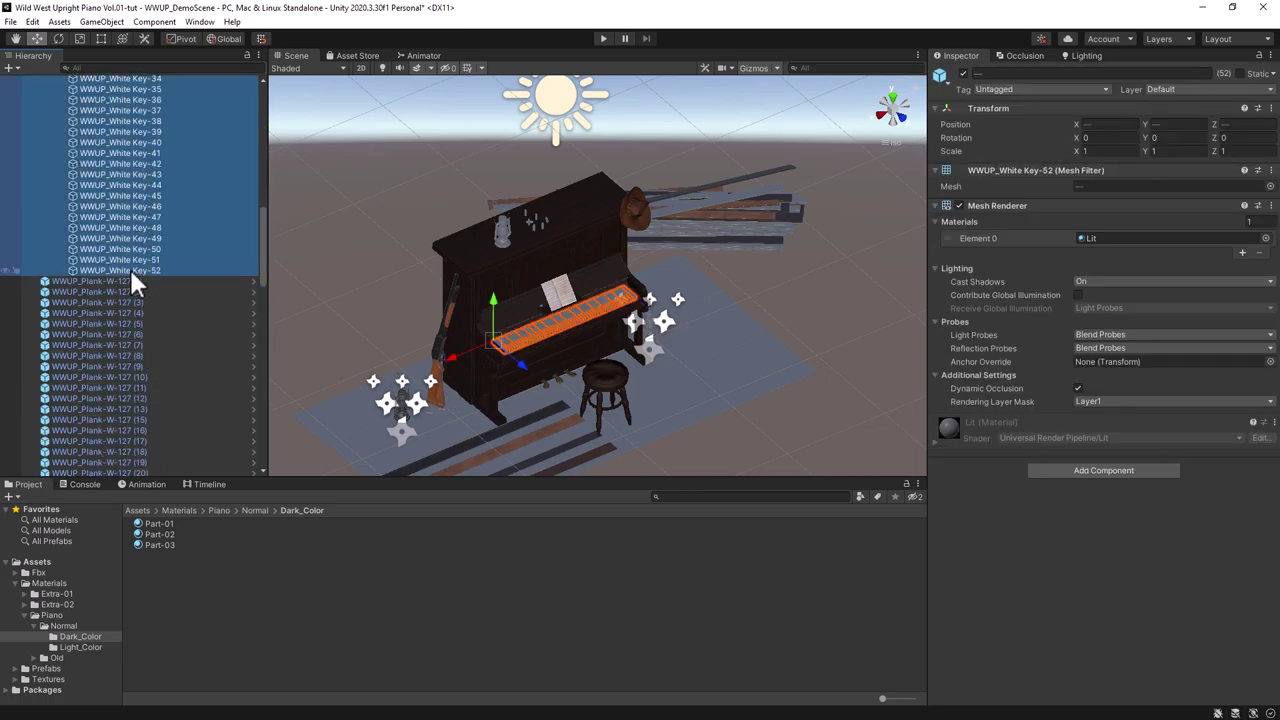
Set the selected white keys' Element 0 material to Part-03, then deselect them.
{"action": "left_click", "coordinate": [1266, 238]}
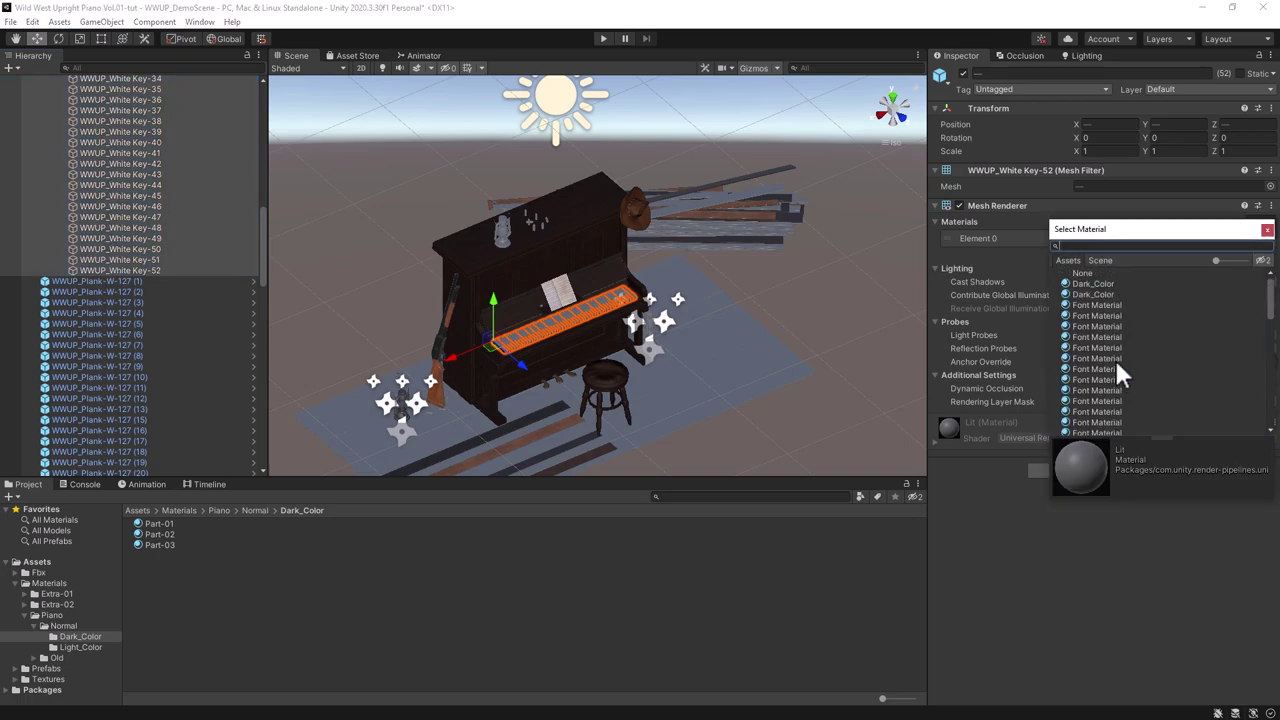
{"action": "scroll", "coordinate": [1117, 365], "scroll_direction": "down", "scroll_amount": 6}
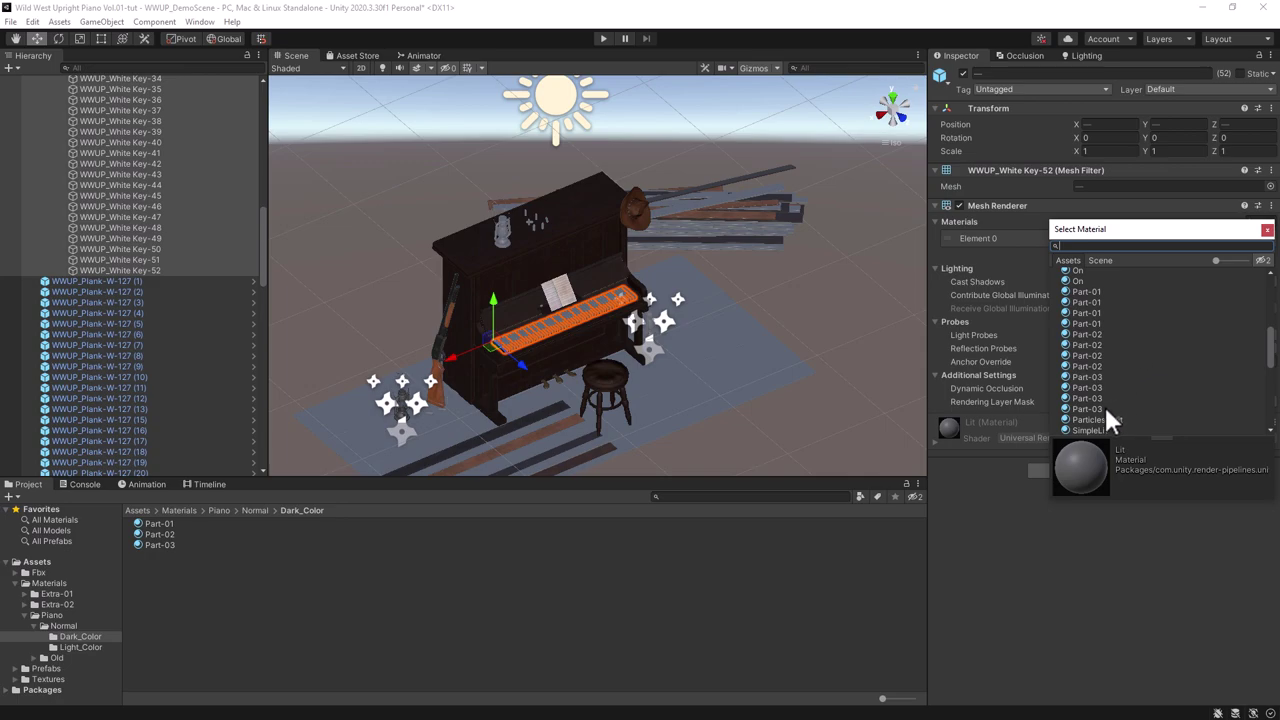
{"action": "left_click", "coordinate": [1106, 410]}
{"action": "left_click", "coordinate": [770, 375]}
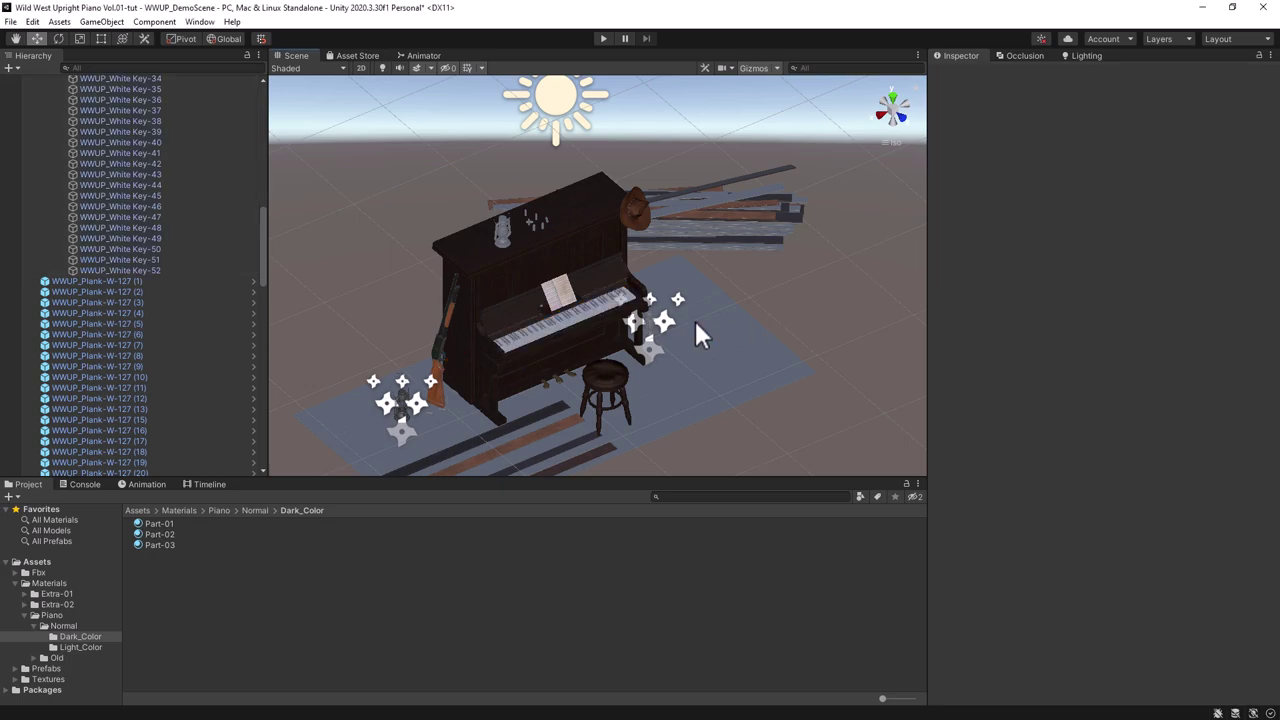
Reselect White Key-52 through White Key-01, check their Element 0 material, then orbit closer to the keyboard.
{"action": "mouse_move", "coordinate": [503, 366]}
{"action": "right_mouse_down"}
{"action": "mouse_move", "coordinate": [485, 418]}
{"action": "mouse_move", "coordinate": [592, 357]}
{"action": "right_mouse_up"}
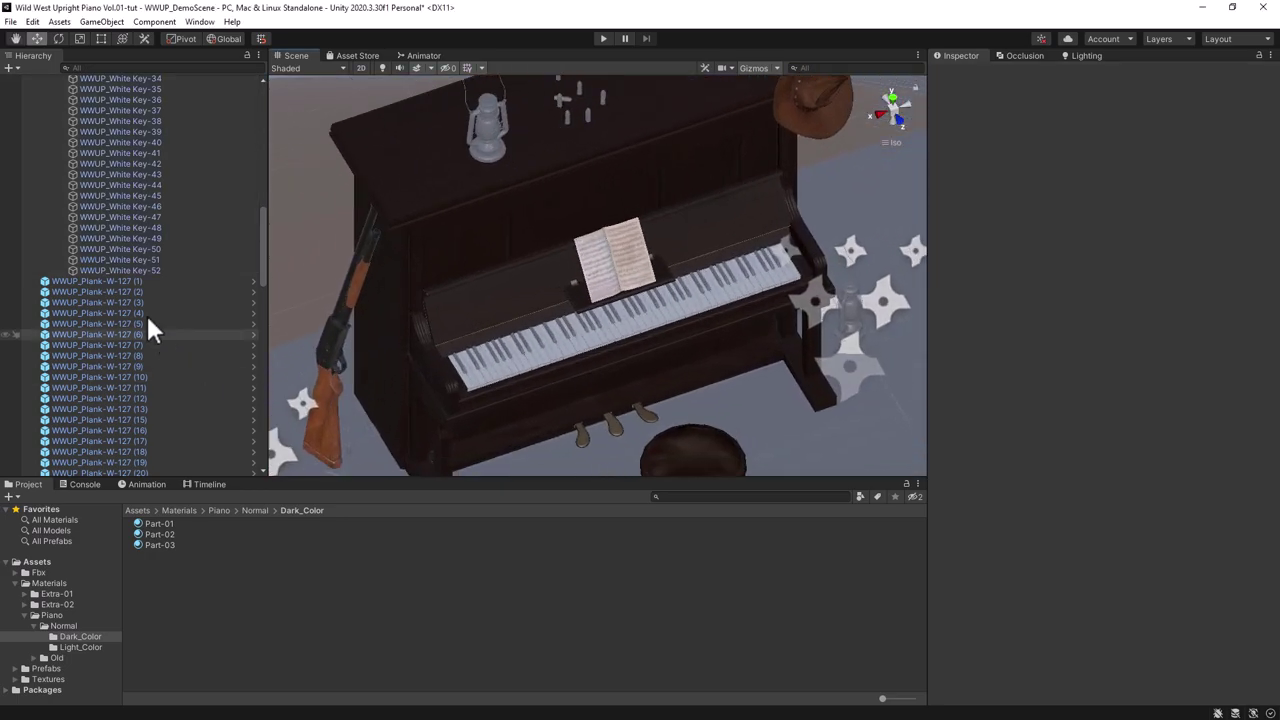
{"action": "left_click", "coordinate": [145, 271]}
{"action": "scroll", "coordinate": [167, 292], "scroll_direction": "up", "scroll_amount": 5}
{"action": "scroll", "coordinate": [167, 292], "scroll_direction": "up", "scroll_amount": 5}
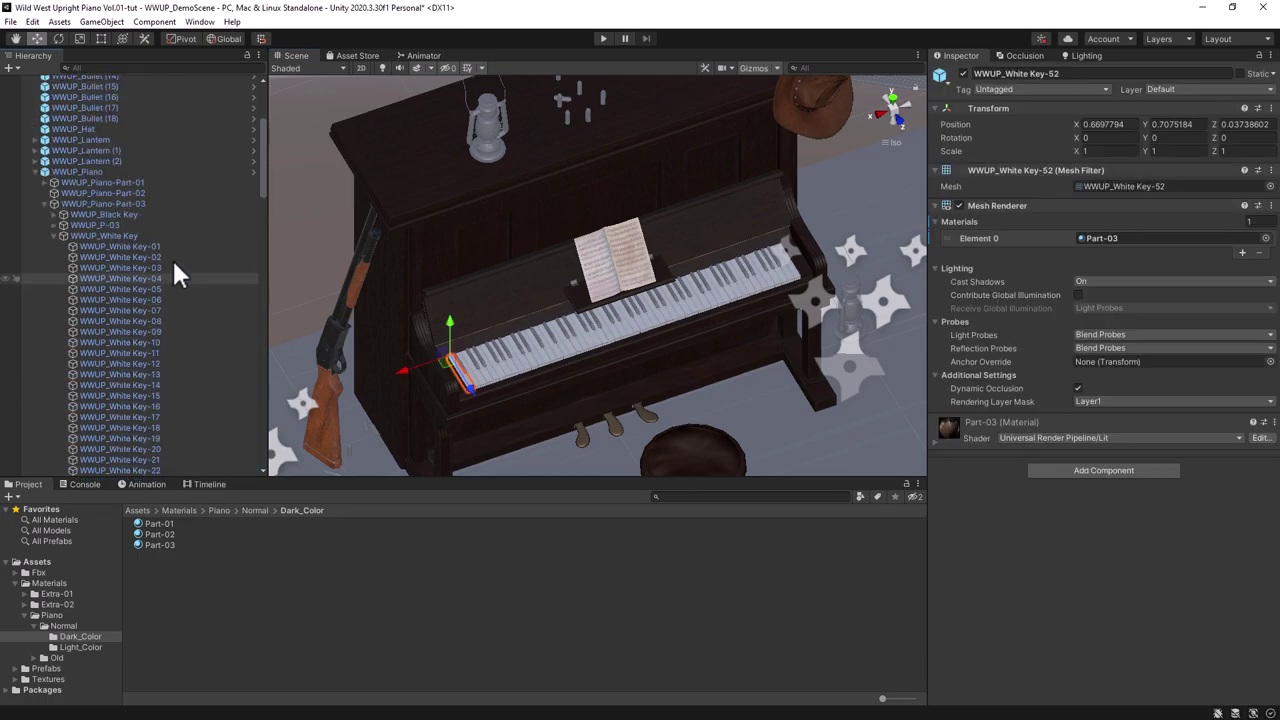
{"action": "left_click", "coordinate": [156, 246], "text": "shift"}
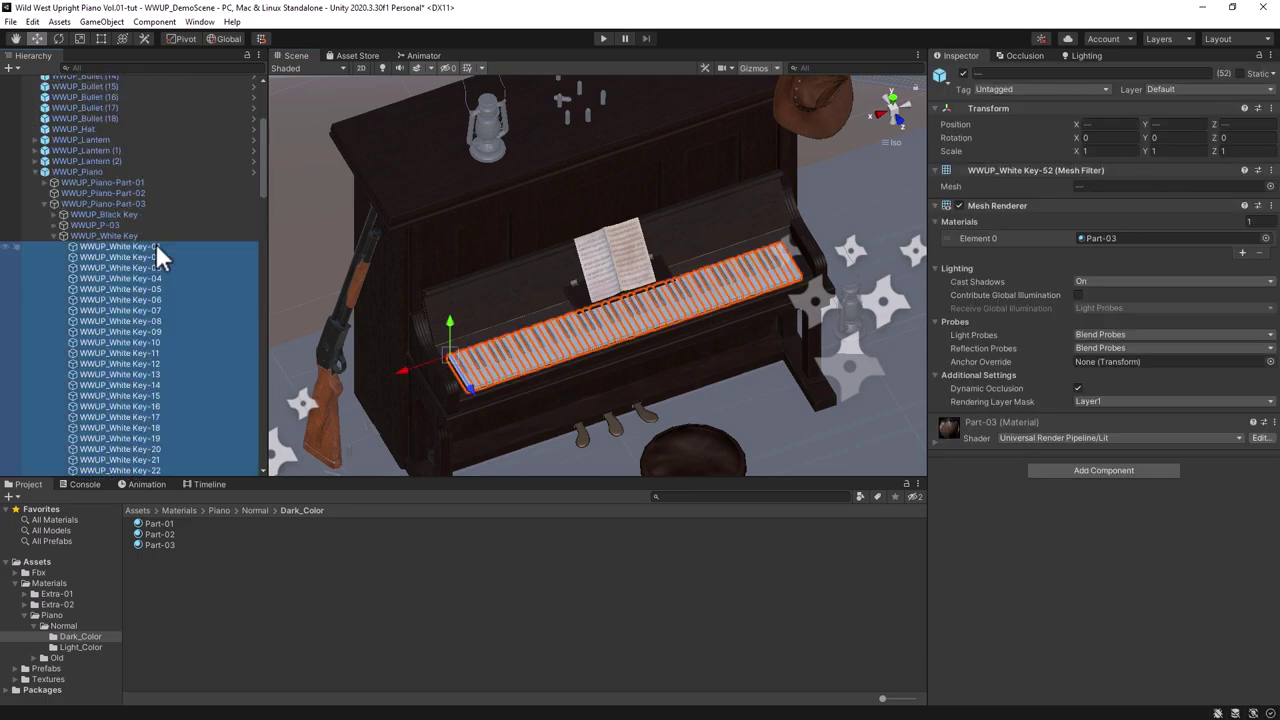
{"action": "left_click", "coordinate": [1266, 238]}
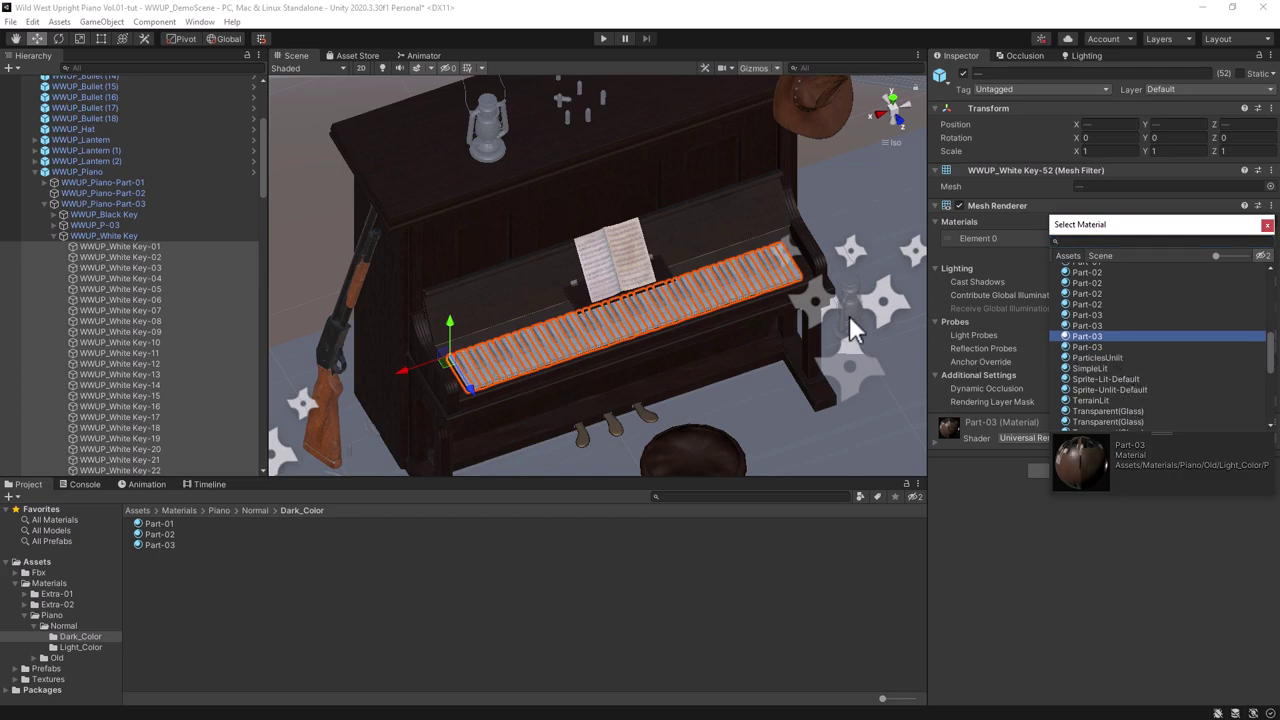
{"action": "left_click", "coordinate": [314, 236]}
{"action": "mouse_move", "coordinate": [313, 232]}
{"action": "left_mouse_down", "text": "alt"}
{"action": "mouse_move", "coordinate": [533, 377]}
{"action": "mouse_move", "coordinate": [486, 420]}
{"action": "mouse_move", "coordinate": [500, 405]}
{"action": "mouse_move", "coordinate": [422, 375]}
{"action": "left_mouse_up", "text": "alt"}
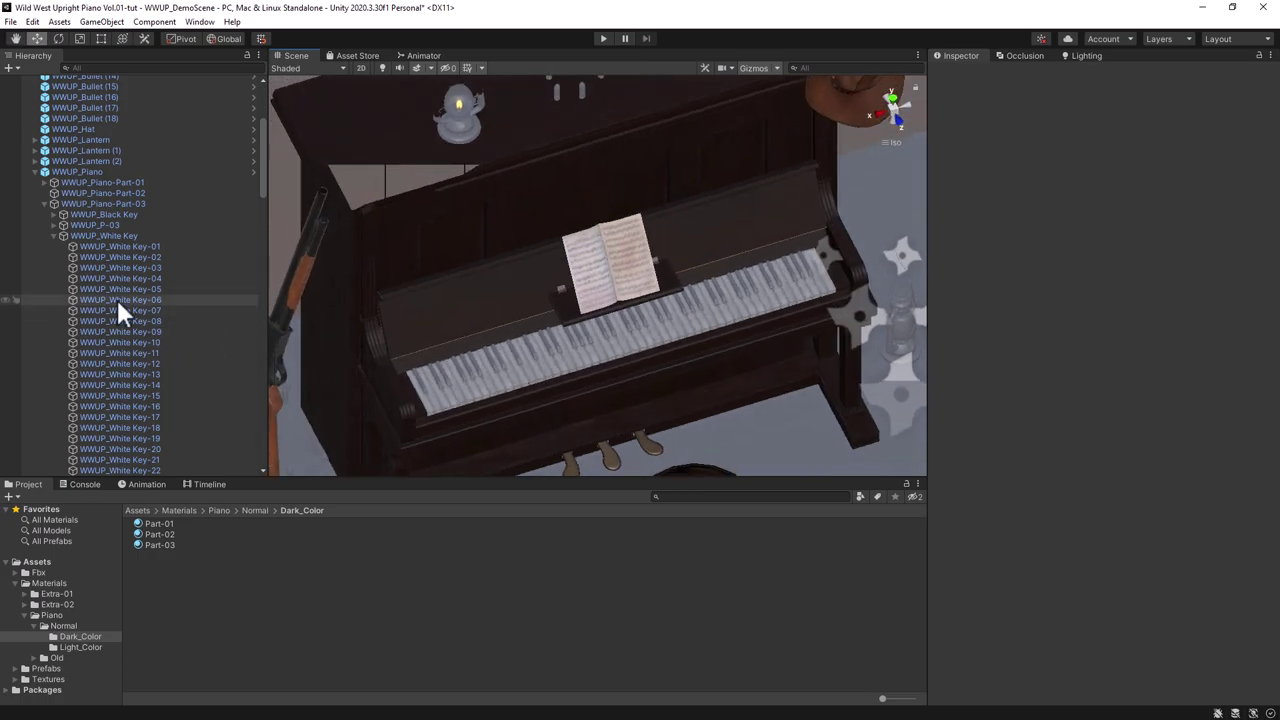
{"action": "scroll", "coordinate": [116, 297], "scroll_direction": "up", "scroll_amount": 2}
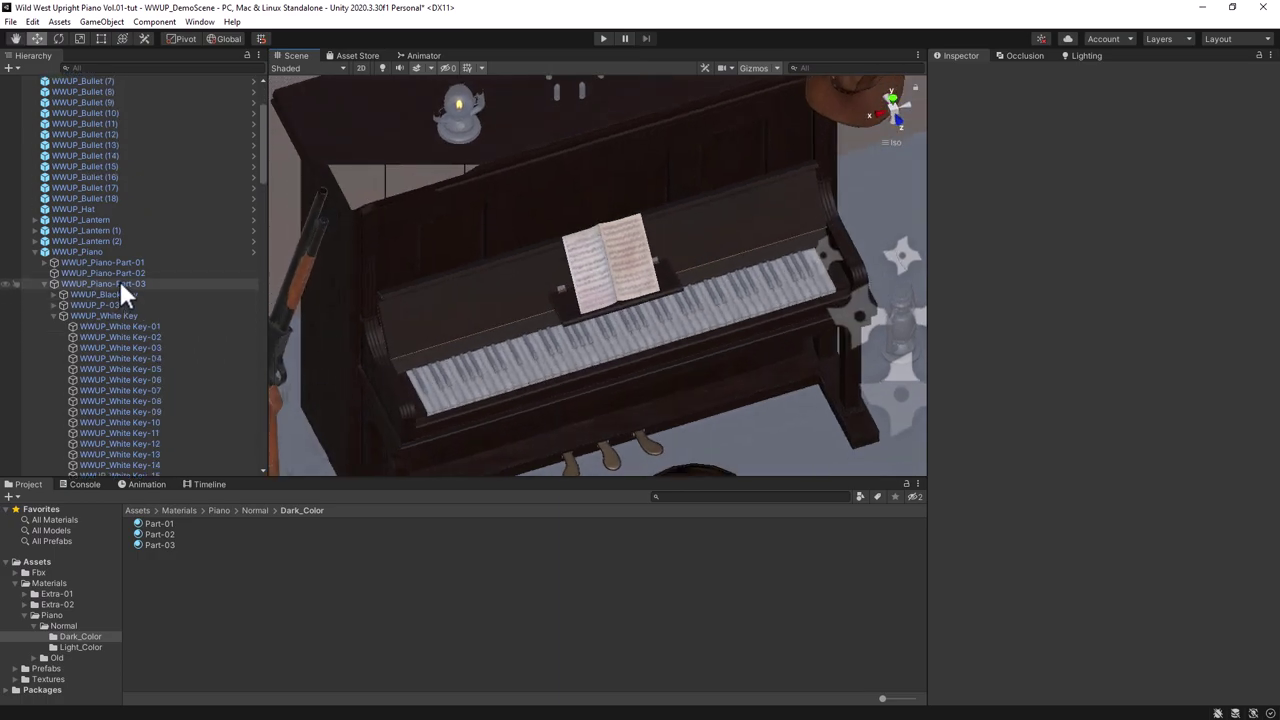
Collapse the White Key group, expand Black Key and select Black Key-01 through Black Key-35.
{"action": "left_click", "coordinate": [52, 315]}
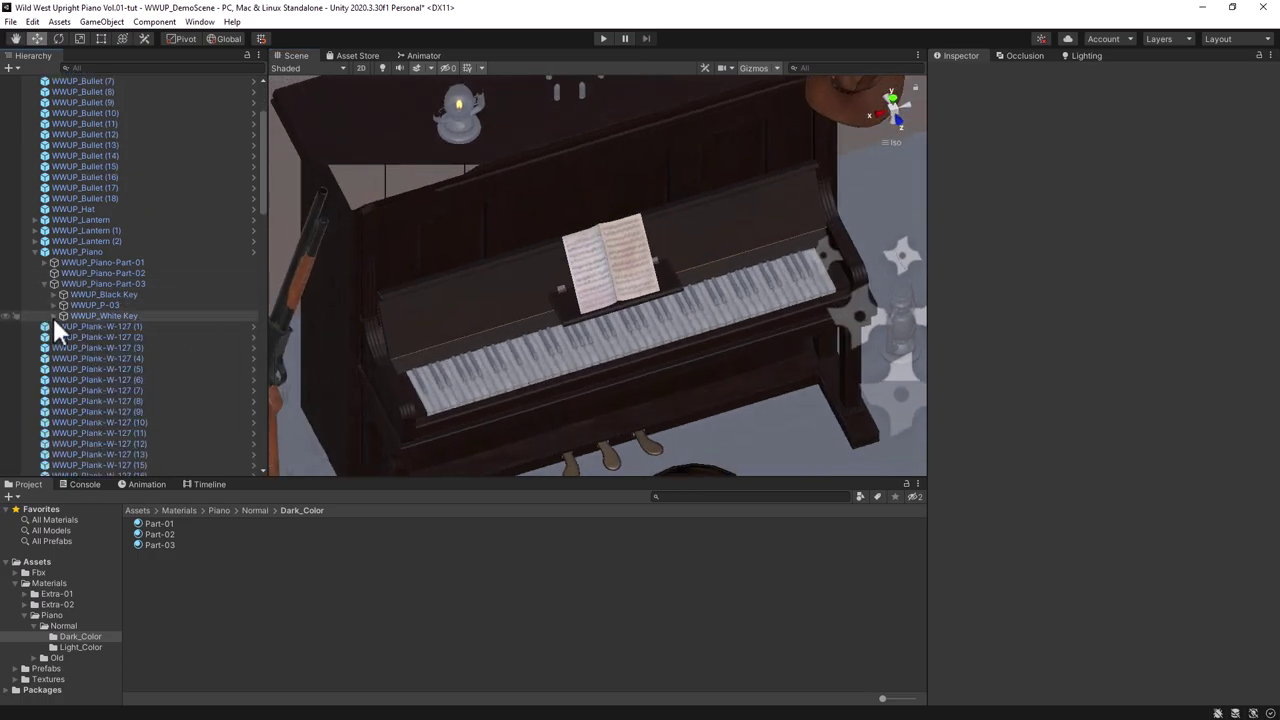
{"action": "left_click", "coordinate": [53, 294]}
{"action": "left_click", "coordinate": [101, 304]}
{"action": "scroll", "coordinate": [141, 342], "scroll_direction": "down", "scroll_amount": 10}
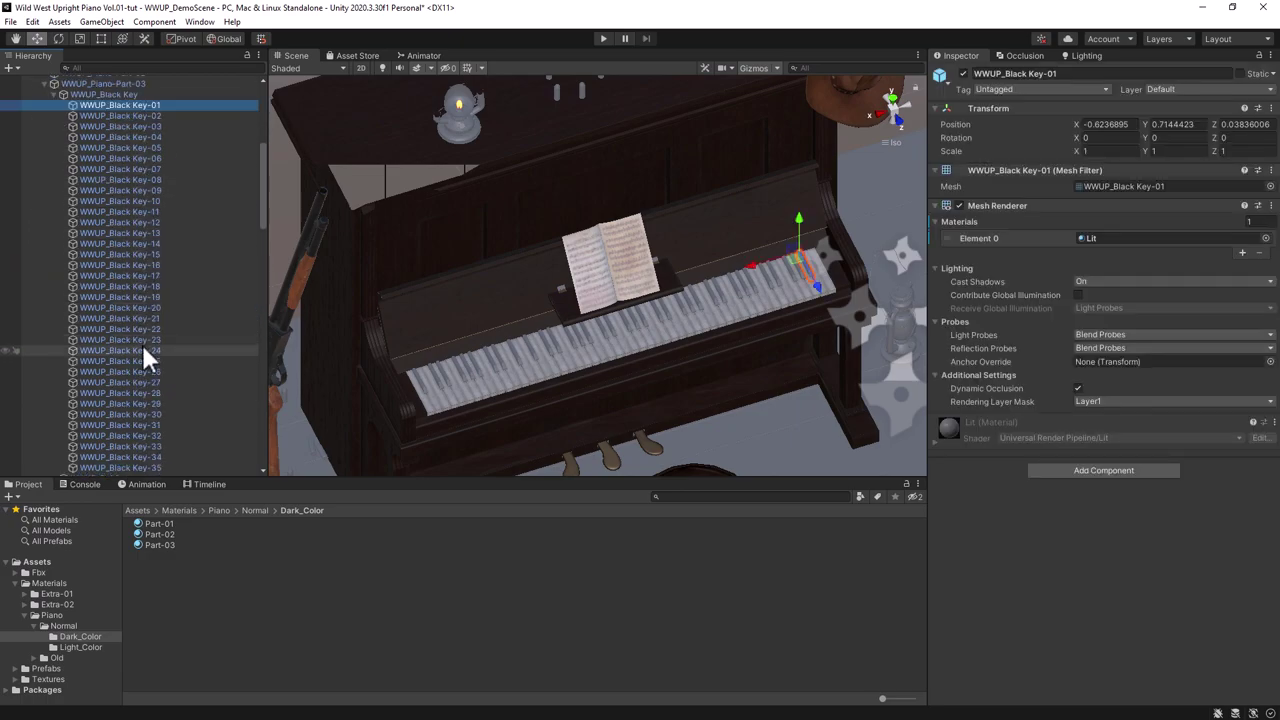
{"action": "left_click", "coordinate": [158, 346], "text": "shift"}
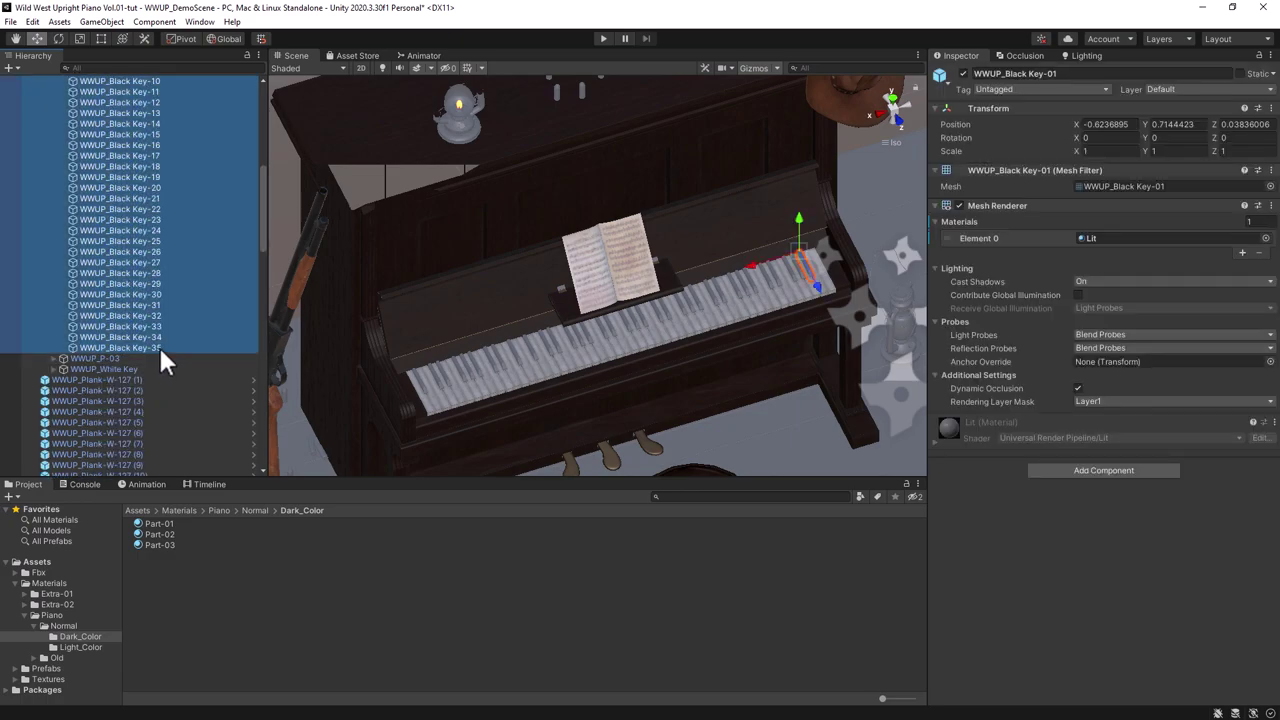
Assign the Dark_Color Part-03 material to the selected black keys, then deselect them.
{"action": "left_click", "coordinate": [1265, 239]}
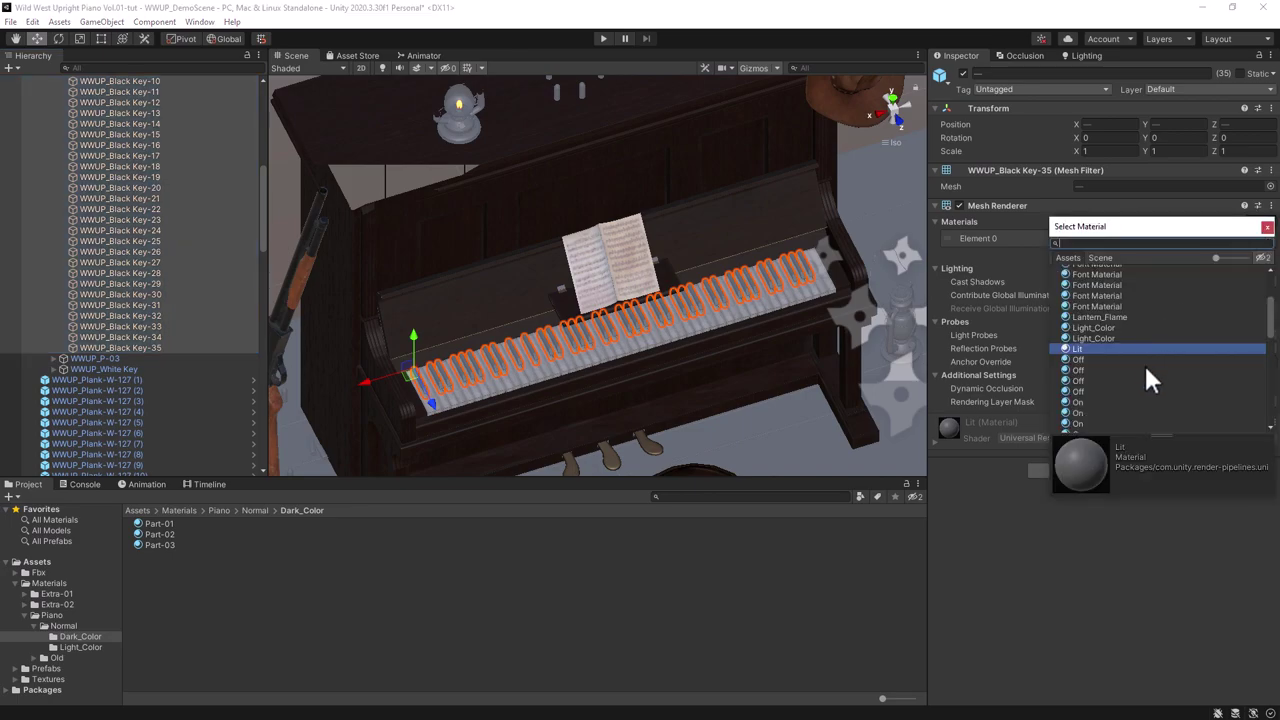
{"action": "scroll", "coordinate": [1123, 347], "scroll_direction": "down", "scroll_amount": 5}
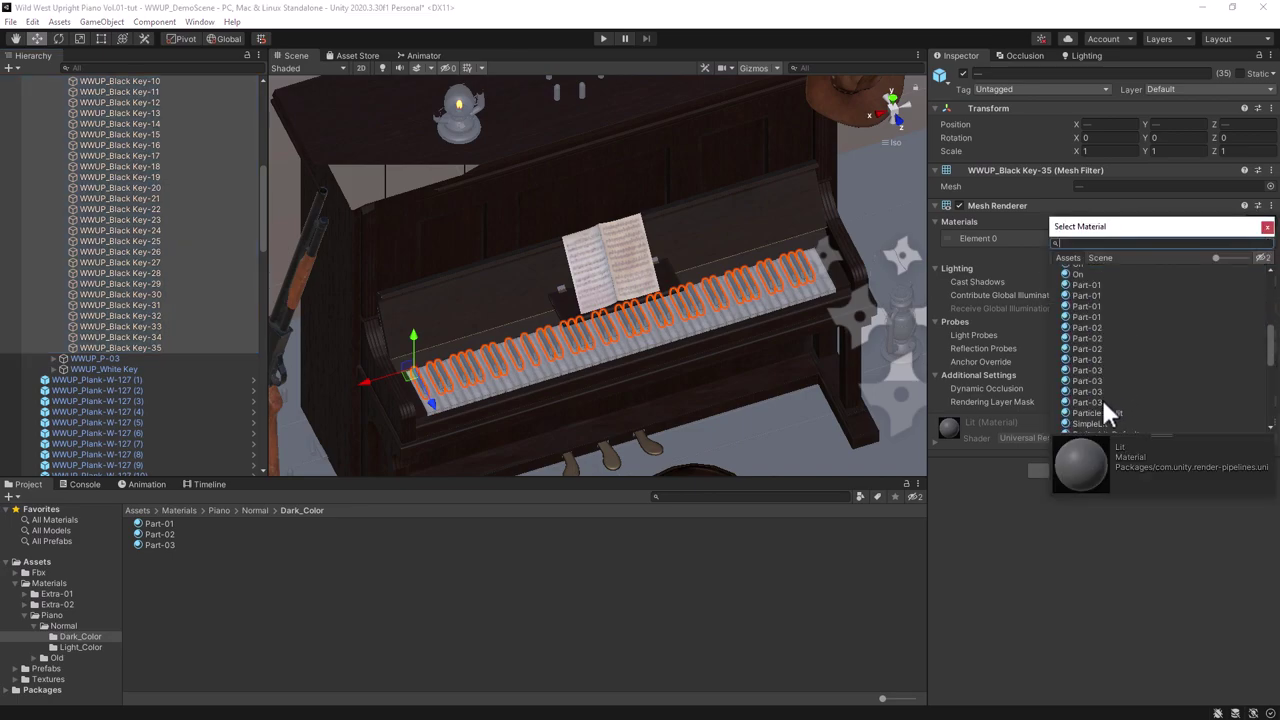
{"action": "scroll", "coordinate": [1118, 381], "scroll_direction": "up", "scroll_amount": 1}
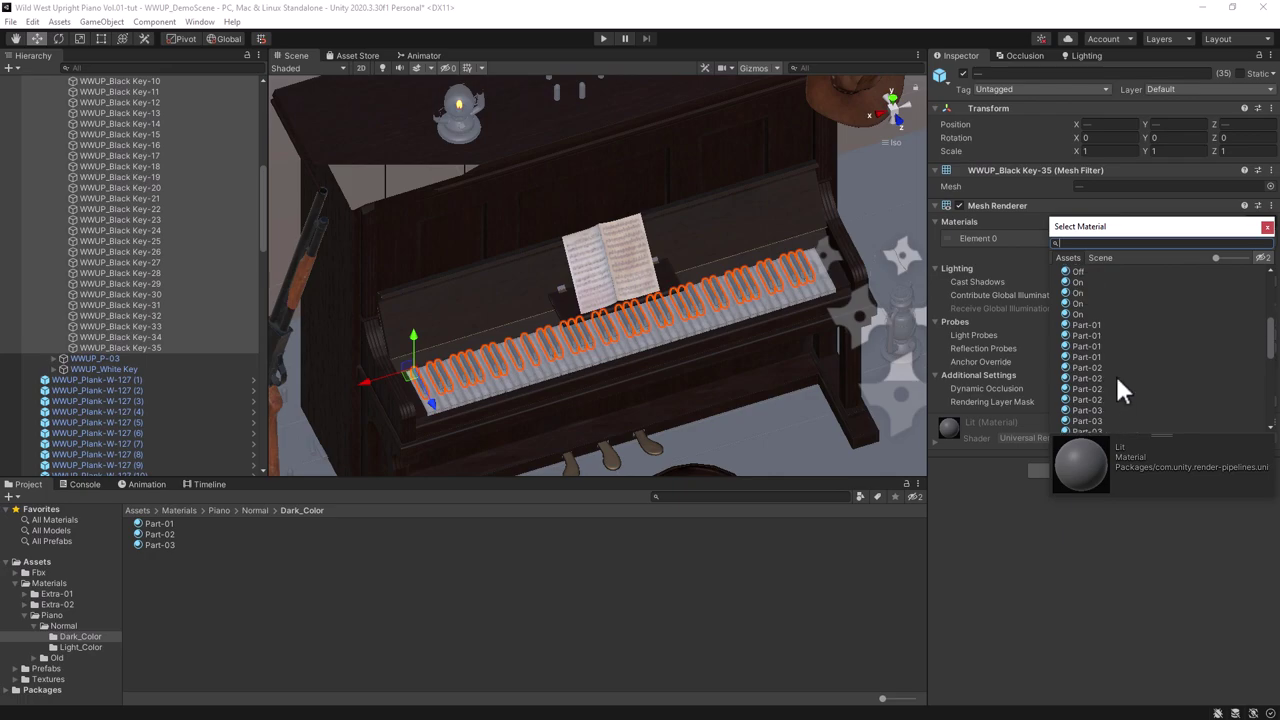
{"action": "scroll", "coordinate": [1115, 373], "scroll_direction": "up", "scroll_amount": 1}
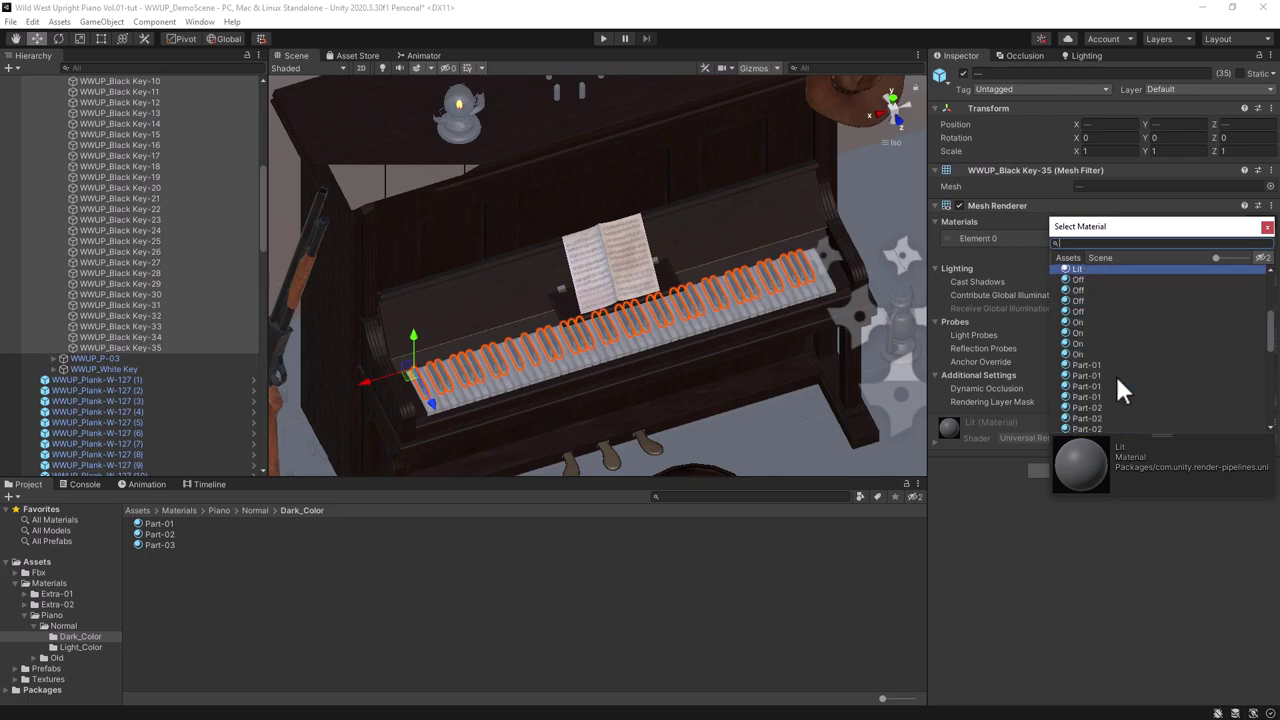
{"action": "scroll", "coordinate": [1115, 373], "scroll_direction": "down", "scroll_amount": 2}
{"action": "scroll", "coordinate": [1115, 373], "scroll_direction": "down", "scroll_amount": 2}
{"action": "scroll", "coordinate": [1124, 360], "scroll_direction": "up", "scroll_amount": 1}
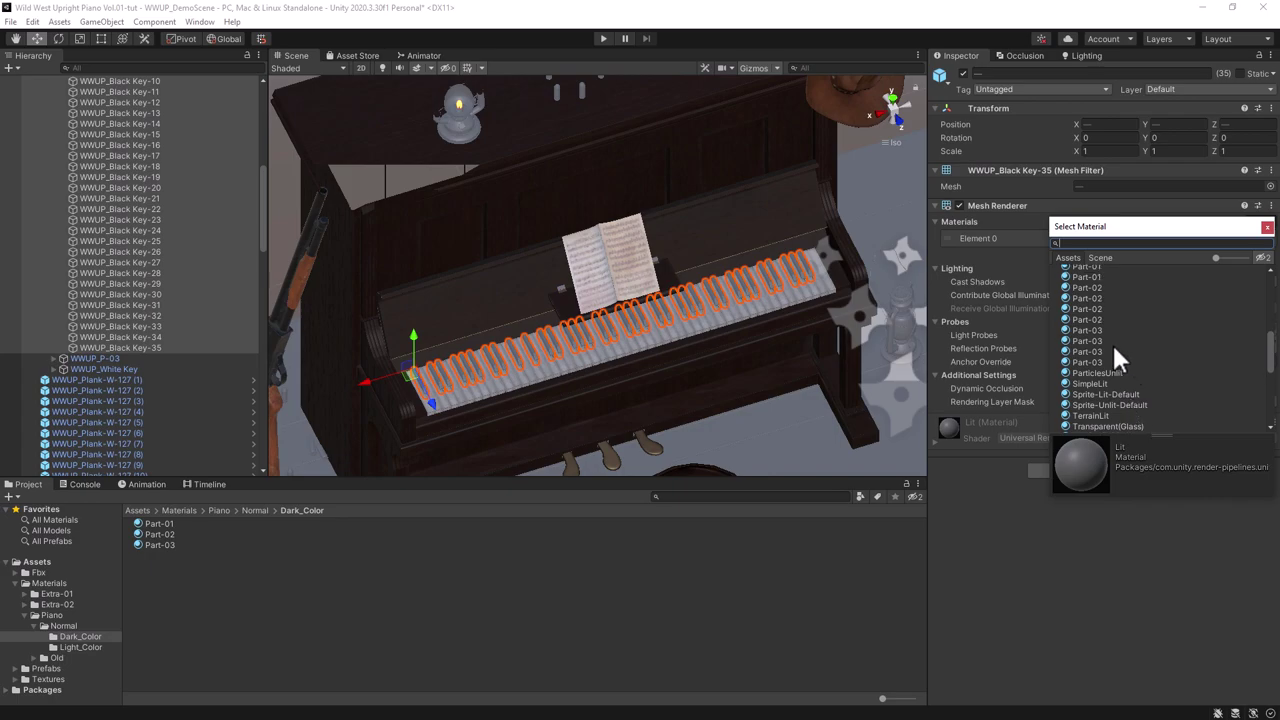
{"action": "left_click", "coordinate": [1106, 331]}
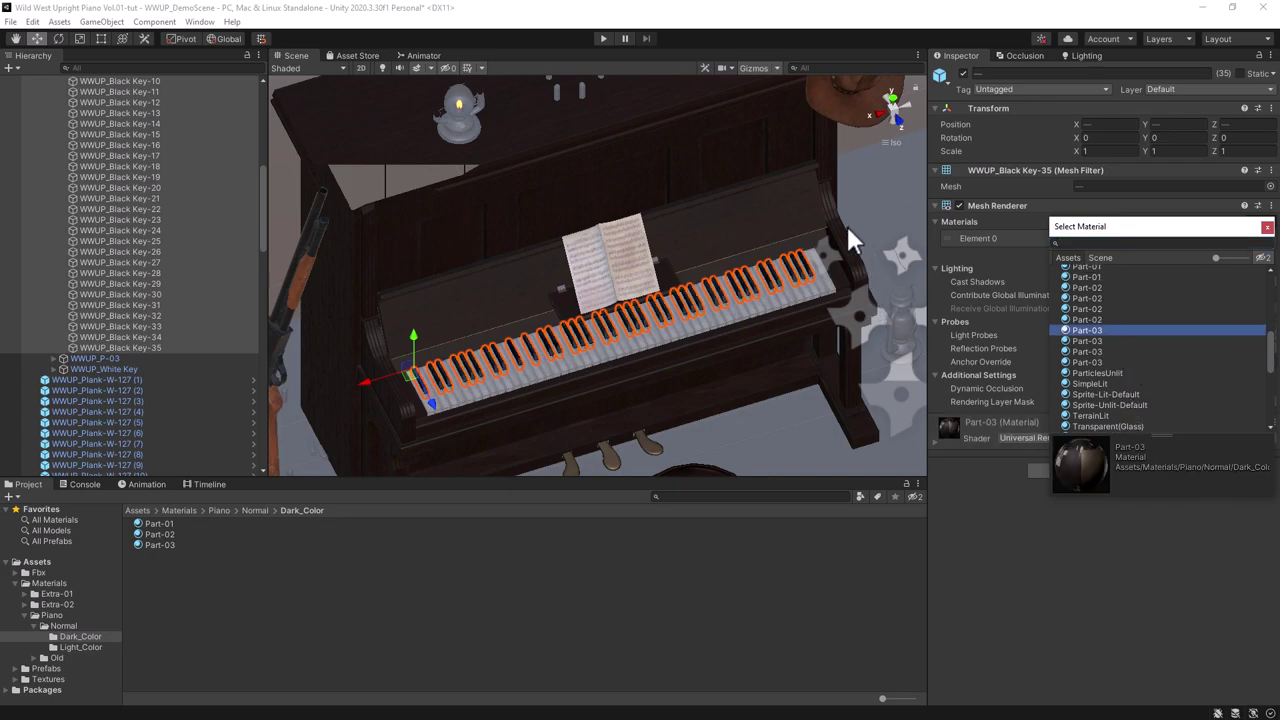
{"action": "left_click", "coordinate": [281, 220]}
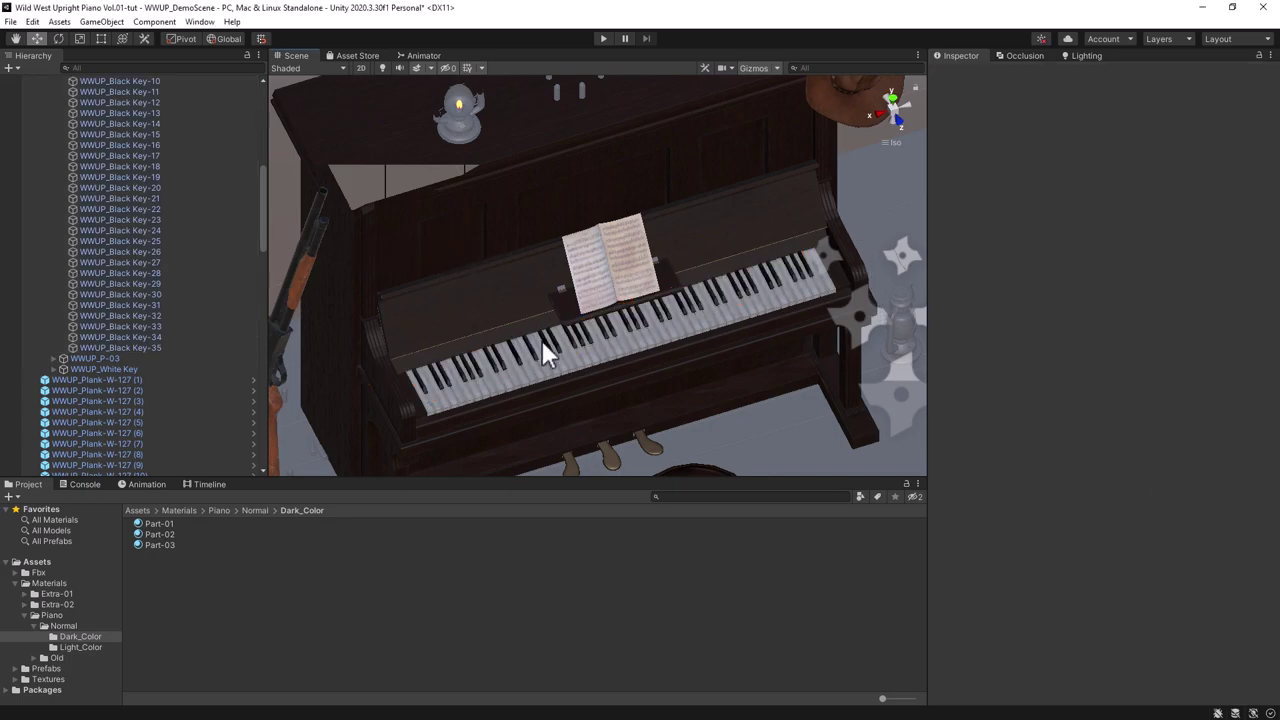
Orbit around the piano, drop Part-03 on it, and inspect the keyboard from front and angled views.
{"action": "left_click_drag", "start_coordinate": [543, 350], "coordinate": [545, 352], "text": "alt"}
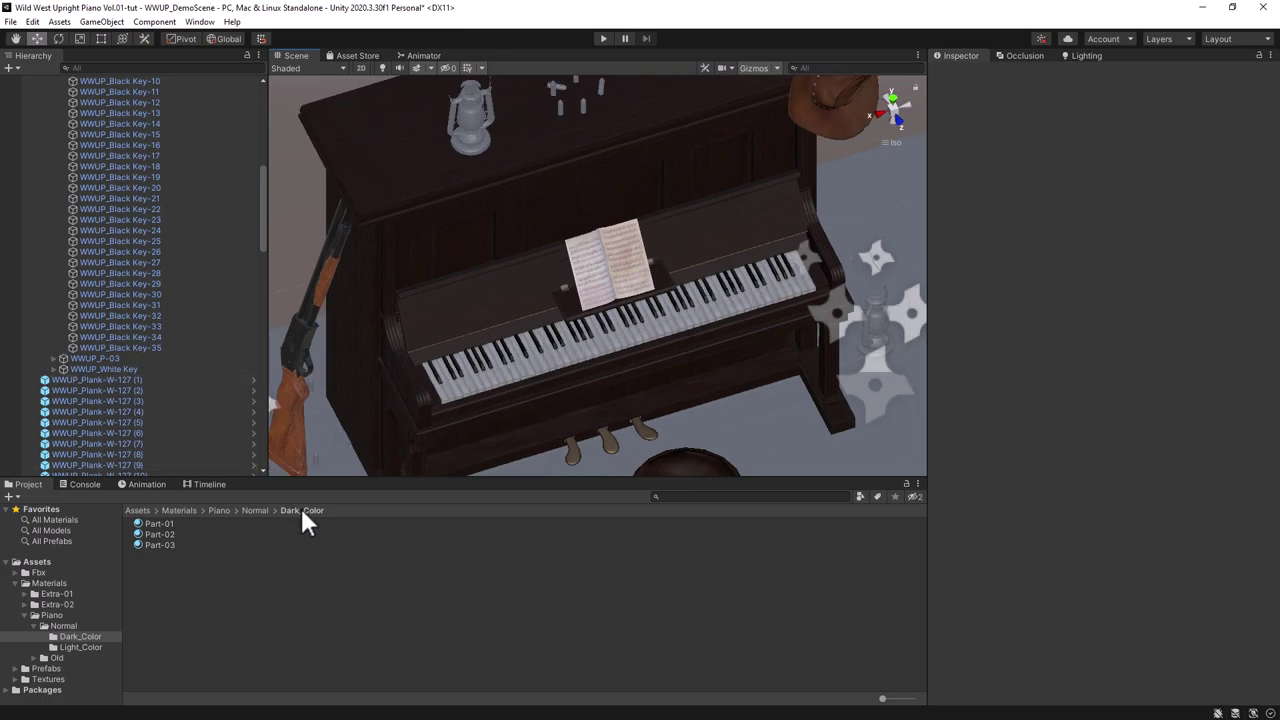
{"action": "left_click_drag", "start_coordinate": [179, 548], "coordinate": [566, 288]}
{"action": "left_click_drag", "start_coordinate": [560, 289], "coordinate": [662, 222], "text": "alt"}
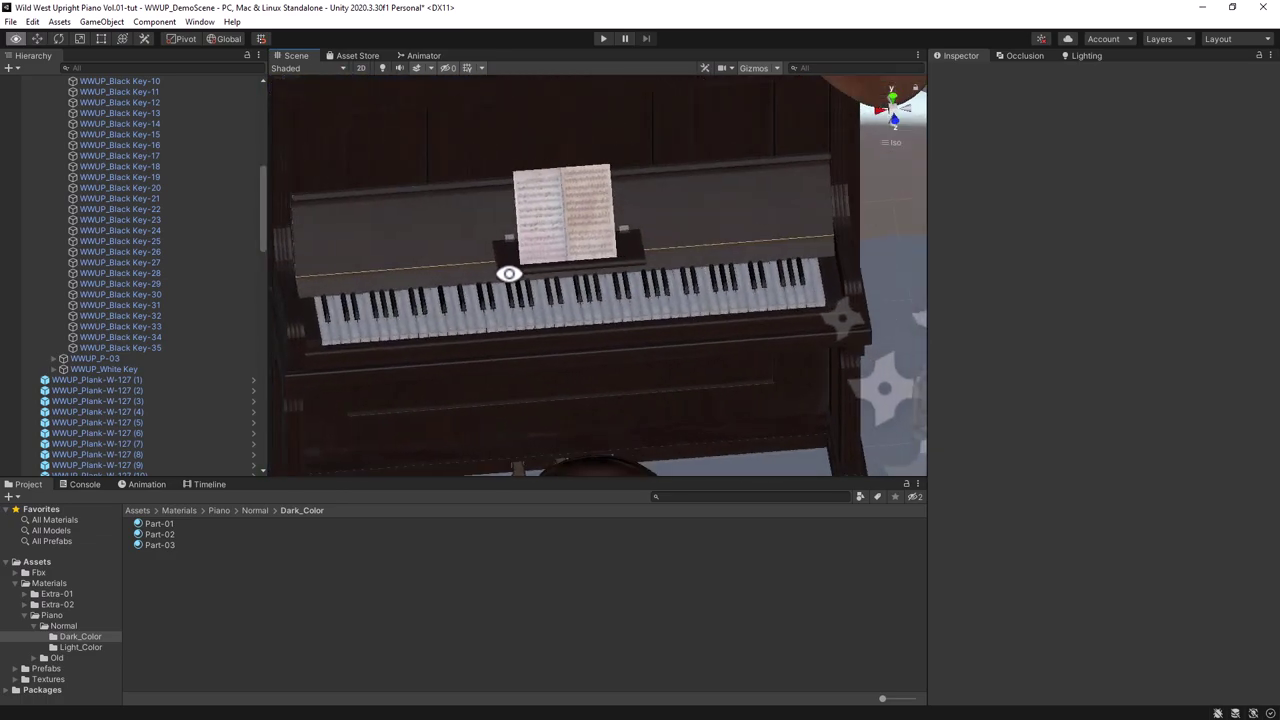
{"action": "left_click_drag", "start_coordinate": [662, 222], "coordinate": [451, 346], "text": "alt"}
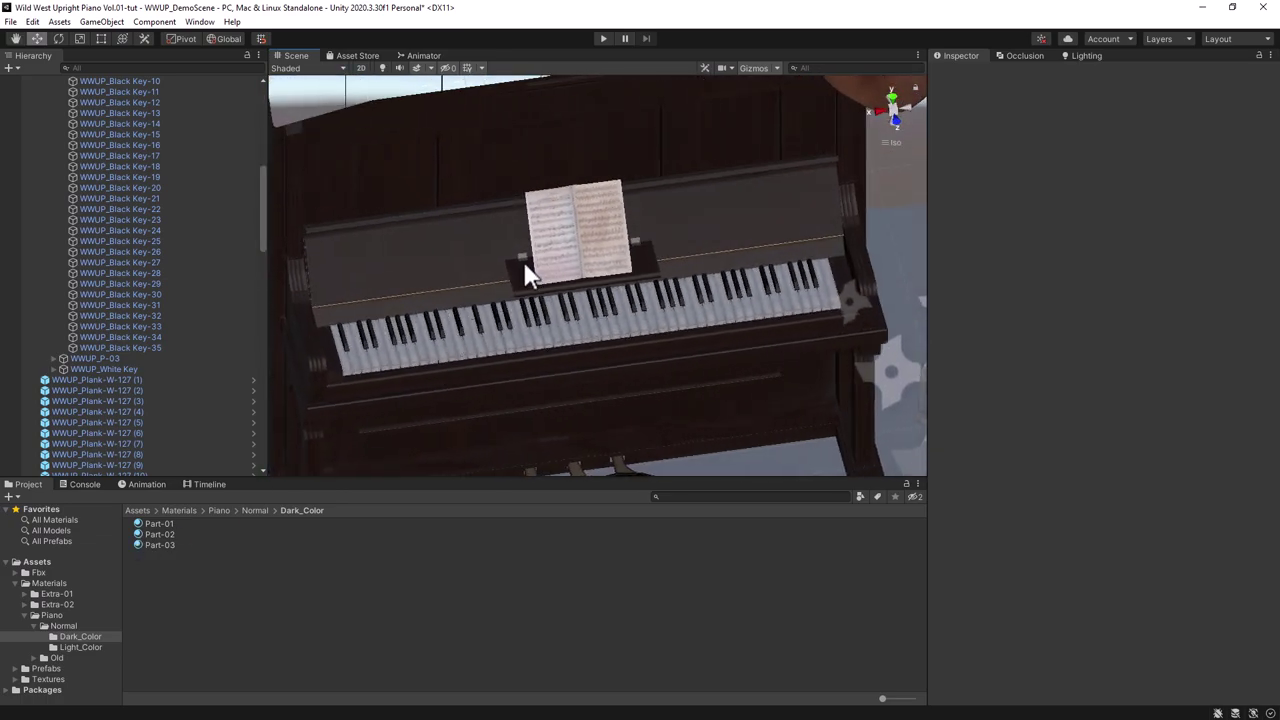
{"action": "left_click", "coordinate": [418, 305]}
{"action": "scroll", "coordinate": [502, 330], "scroll_direction": "down", "scroll_amount": 10}
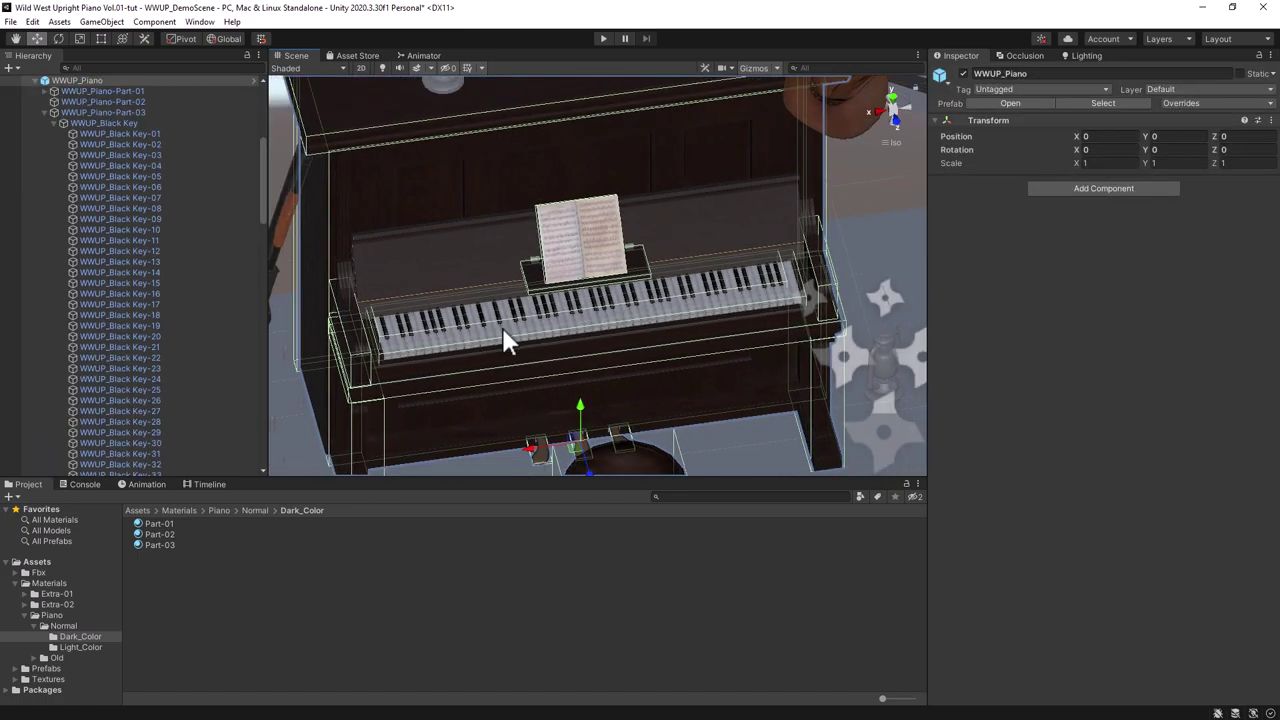
{"action": "mouse_move", "coordinate": [502, 340]}
{"action": "left_mouse_down", "text": "alt"}
{"action": "mouse_move", "coordinate": [590, 275]}
{"action": "mouse_move", "coordinate": [491, 294]}
{"action": "left_mouse_up", "text": "alt"}
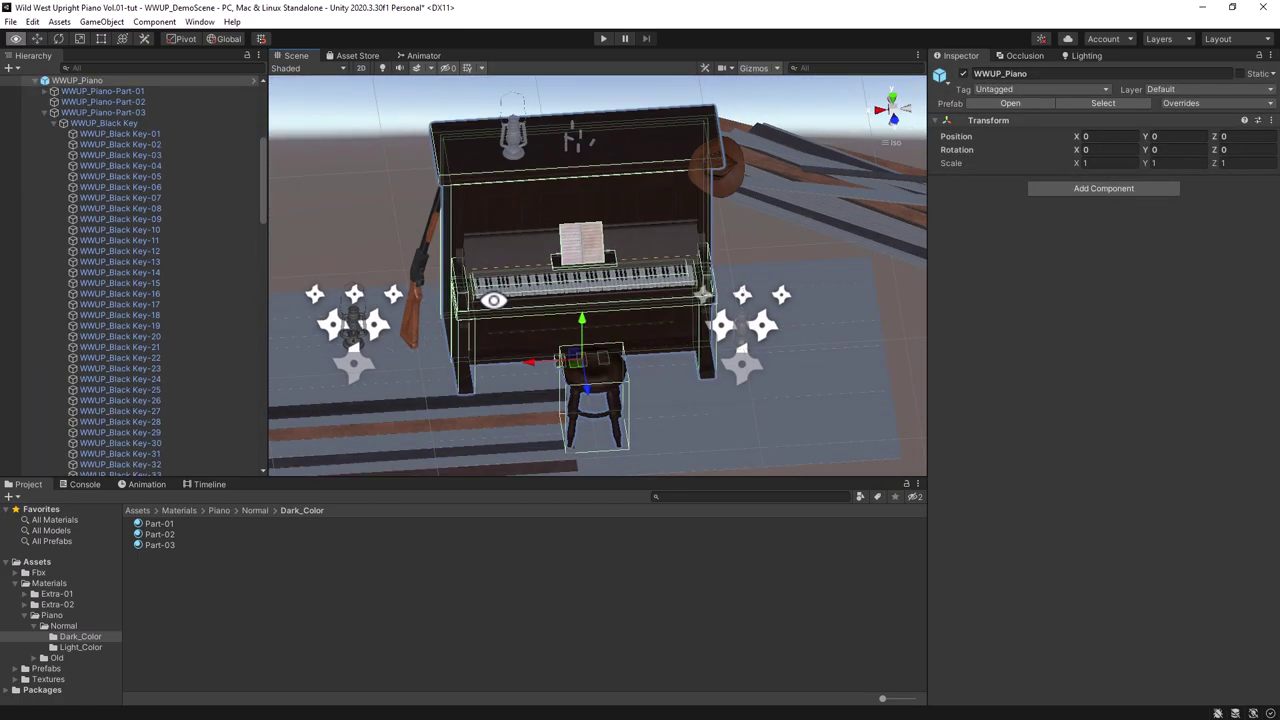
{"action": "left_click", "coordinate": [897, 312]}
Zoom and pan to frame the whole piano, then orbit around the lantern from a lower angle.
{"action": "scroll", "coordinate": [740, 360], "scroll_direction": "up", "scroll_amount": 5}
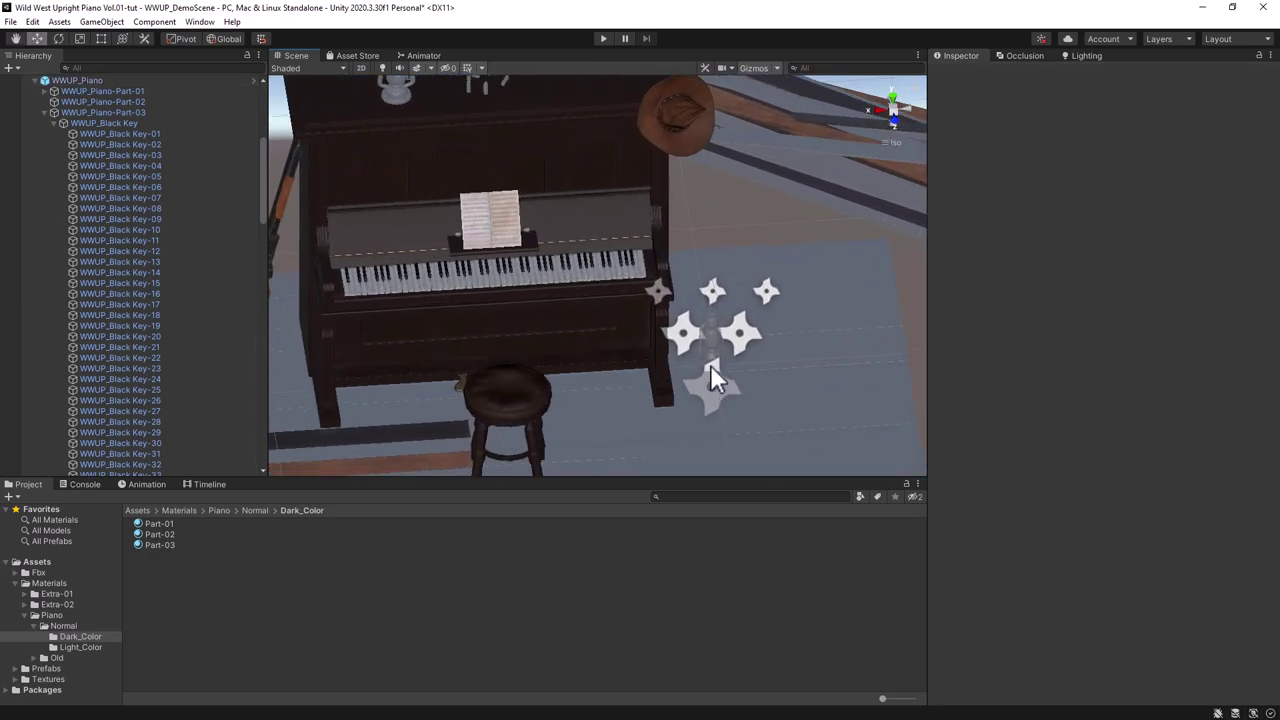
{"action": "left_click_drag", "start_coordinate": [710, 375], "coordinate": [700, 371], "text": "alt"}
{"action": "scroll", "coordinate": [700, 380], "scroll_direction": "down", "scroll_amount": 2}
{"action": "middle_click_drag", "start_coordinate": [700, 386], "coordinate": [763, 387]}
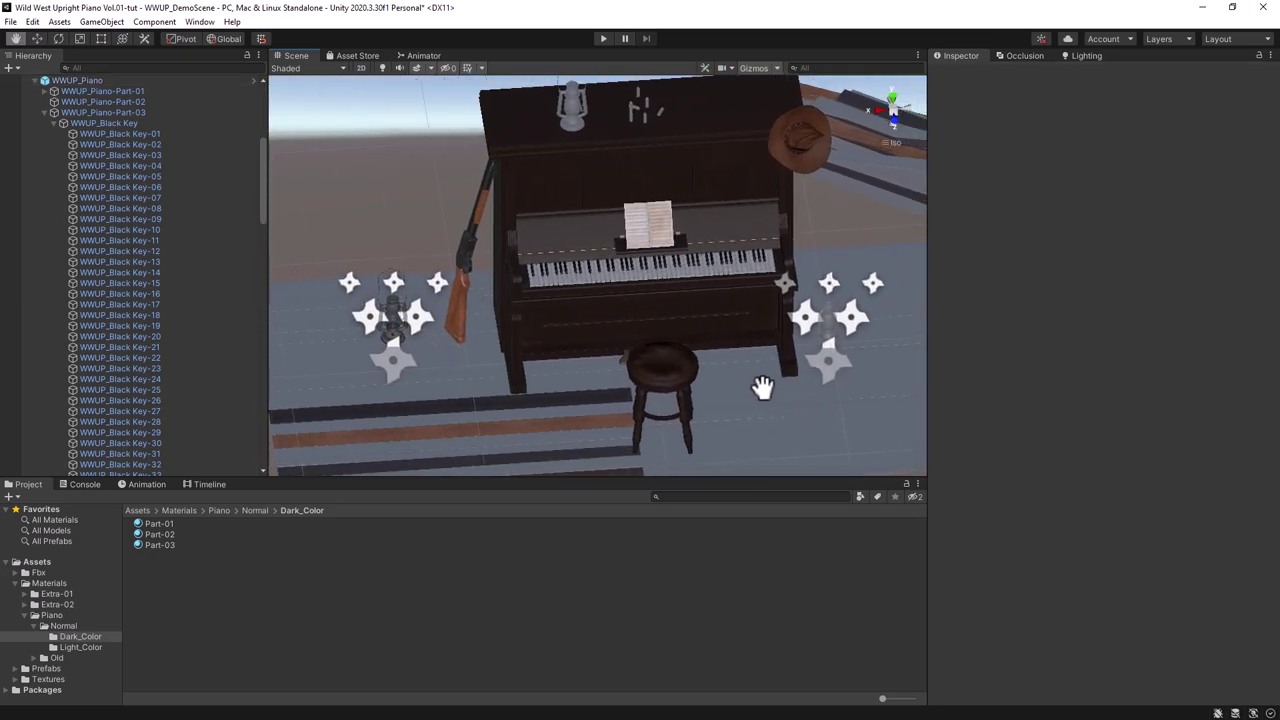
{"action": "scroll", "coordinate": [387, 318], "scroll_direction": "up", "scroll_amount": 3}
{"action": "scroll", "coordinate": [480, 345], "scroll_direction": "up", "scroll_amount": 3}
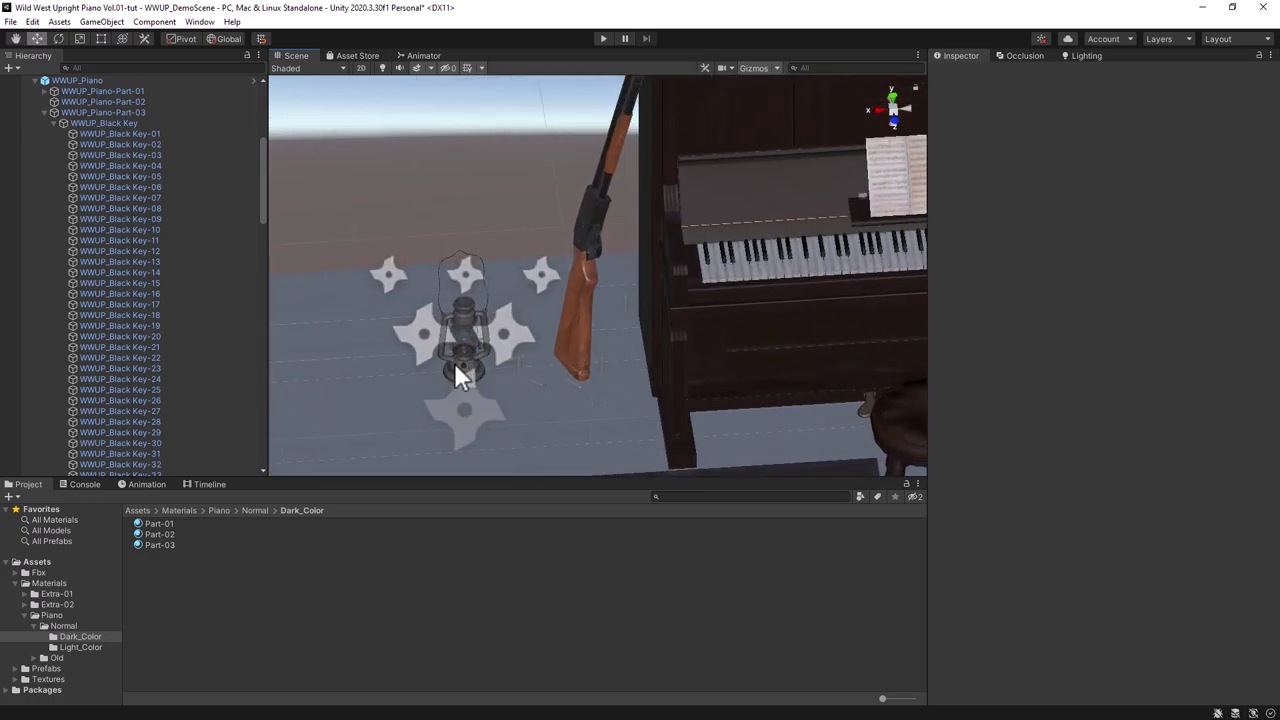
{"action": "scroll", "coordinate": [500, 365], "scroll_direction": "up", "scroll_amount": 3}
{"action": "scroll", "coordinate": [540, 368], "scroll_direction": "up", "scroll_amount": 3}
{"action": "mouse_move", "coordinate": [536, 375]}
{"action": "left_mouse_down", "text": "alt"}
{"action": "mouse_move", "coordinate": [589, 324]}
{"action": "mouse_move", "coordinate": [523, 357]}
{"action": "left_mouse_up", "text": "alt"}
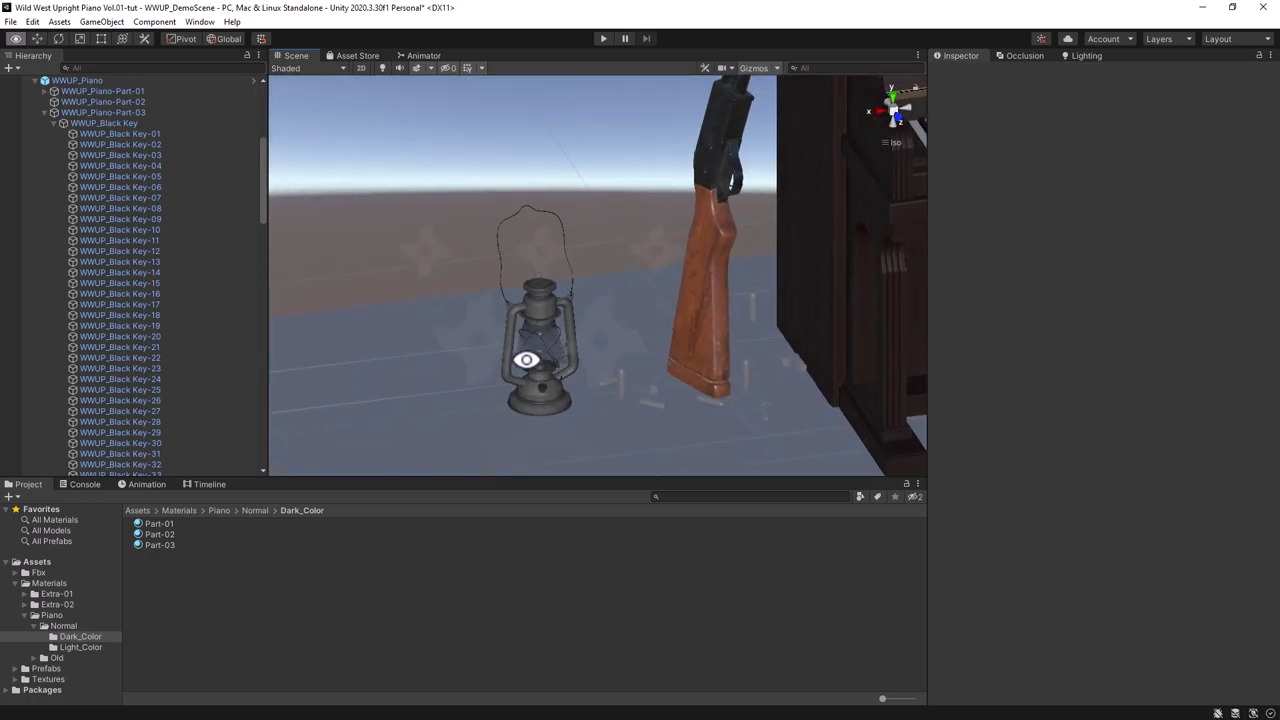
Collapse the Normal, Piano and Materials folders and show the piano, stool and rug.
{"action": "left_click", "coordinate": [34, 625]}
{"action": "left_click", "coordinate": [26, 616]}
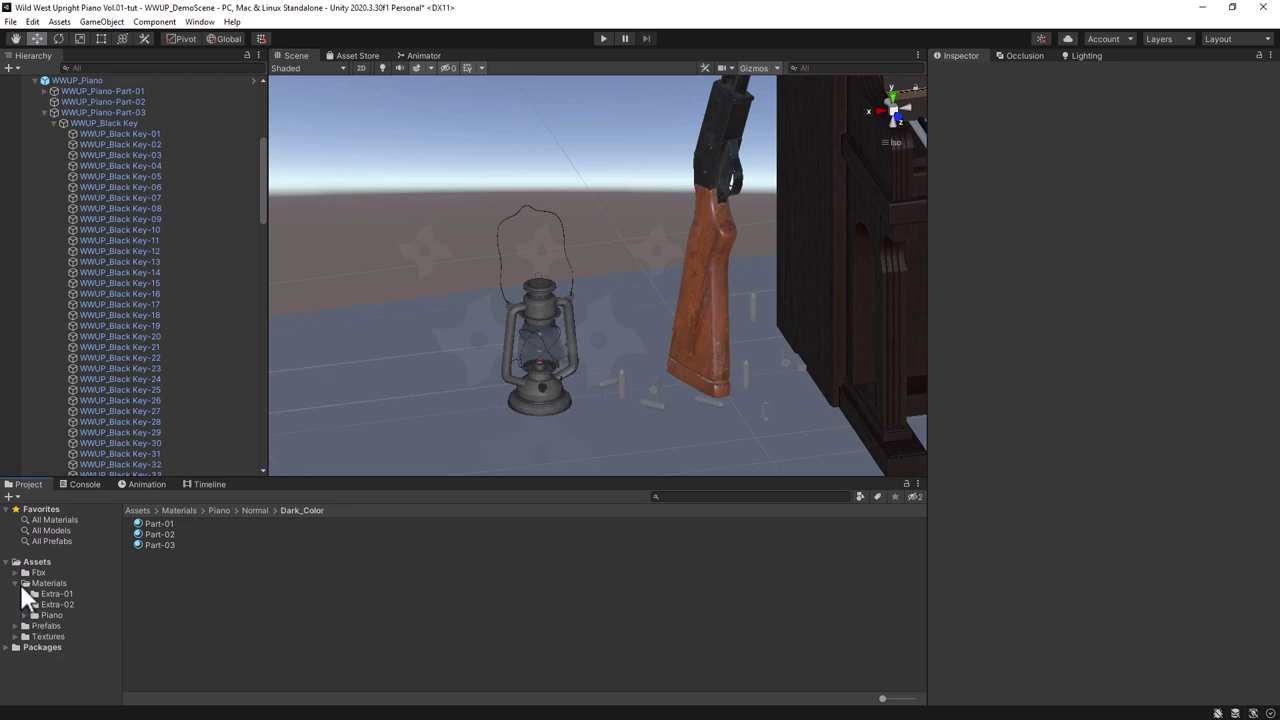
{"action": "left_click", "coordinate": [16, 583]}
{"action": "mouse_move", "coordinate": [647, 333]}
{"action": "left_mouse_down", "text": "alt"}
{"action": "mouse_move", "coordinate": [533, 372]}
{"action": "mouse_move", "coordinate": [675, 348]}
{"action": "mouse_move", "coordinate": [403, 297]}
{"action": "mouse_move", "coordinate": [564, 372]}
{"action": "mouse_move", "coordinate": [630, 377]}
{"action": "left_mouse_up", "text": "alt"}
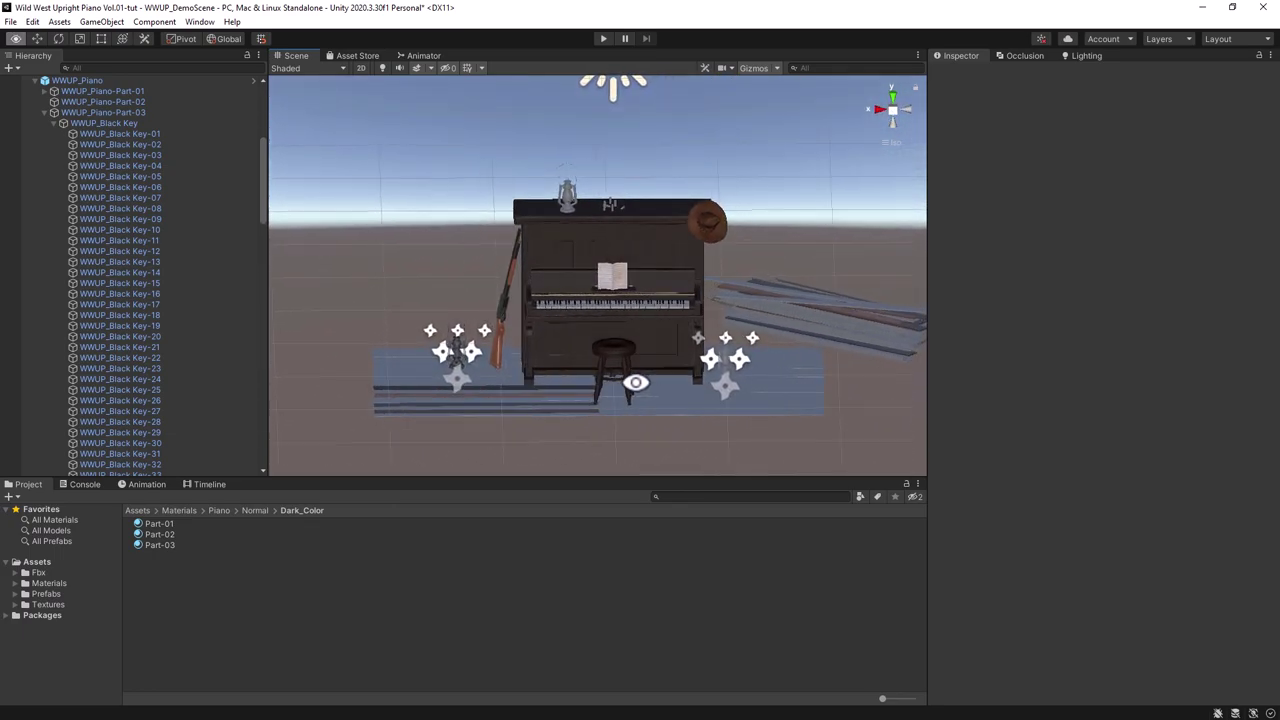